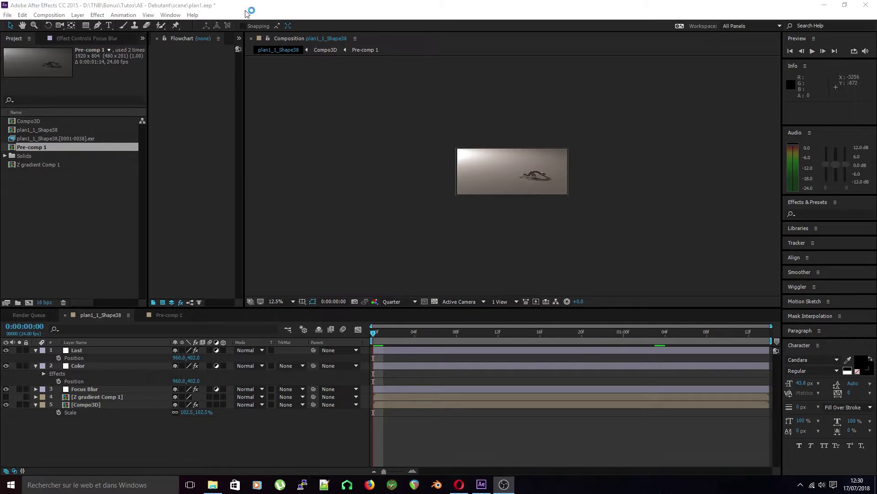
- Switch to the Opera browser, load motion-live.com and open its 3D training page
left_click(460, 483)
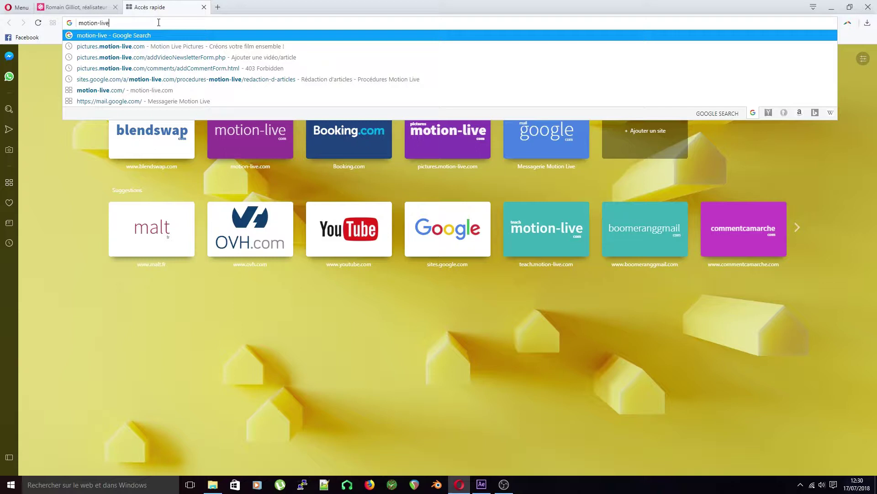
type(".com")
key("Return")
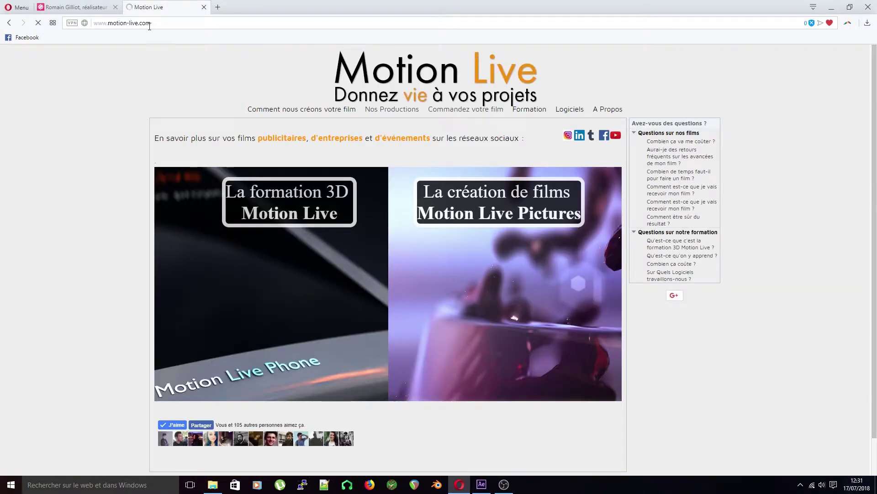
left_click(190, 194)
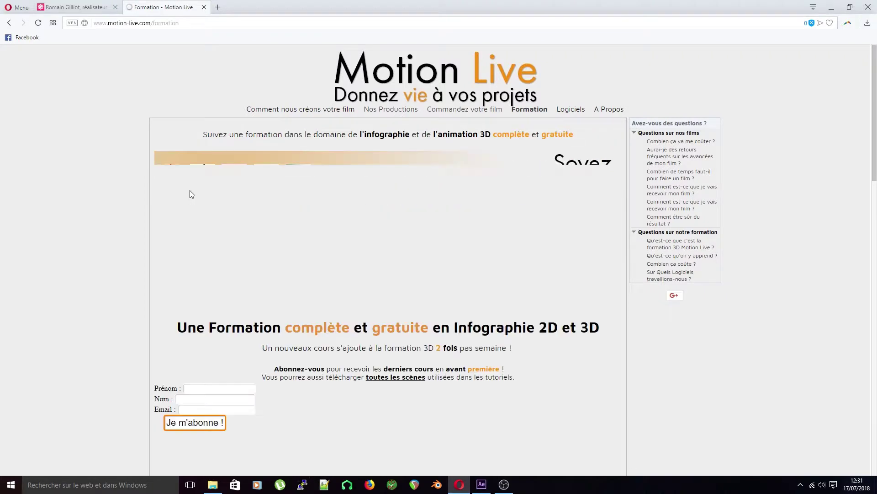
- Examine the software courses offered, opening the Maya course video and its playlist of lessons with playback paused
scroll(141, 152, "down", 6)
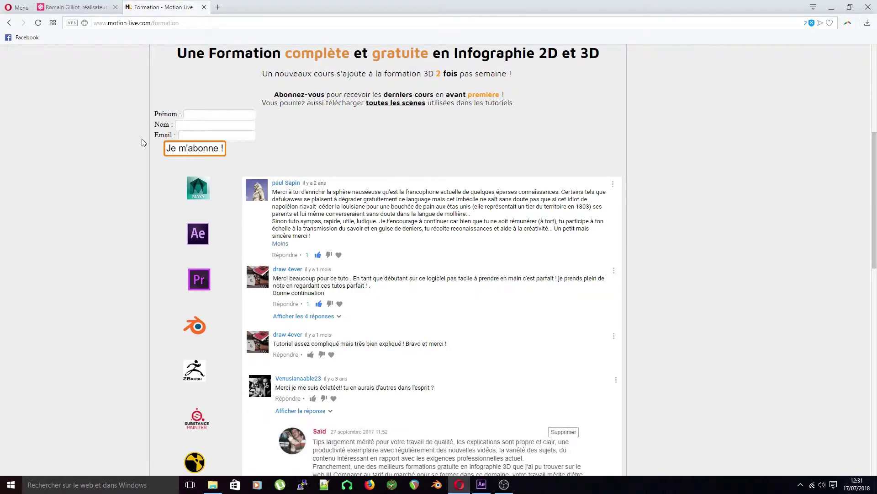
scroll(141, 138, "down", 3)
scroll(138, 141, "up", 1)
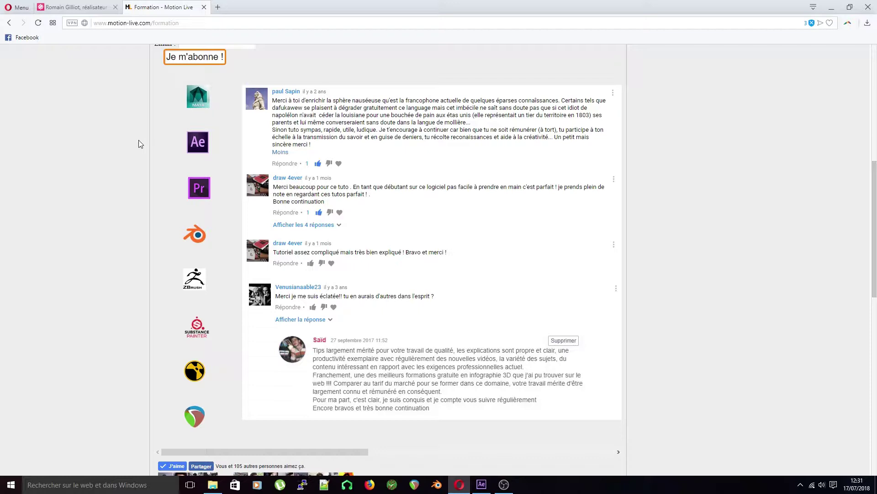
left_click(194, 105)
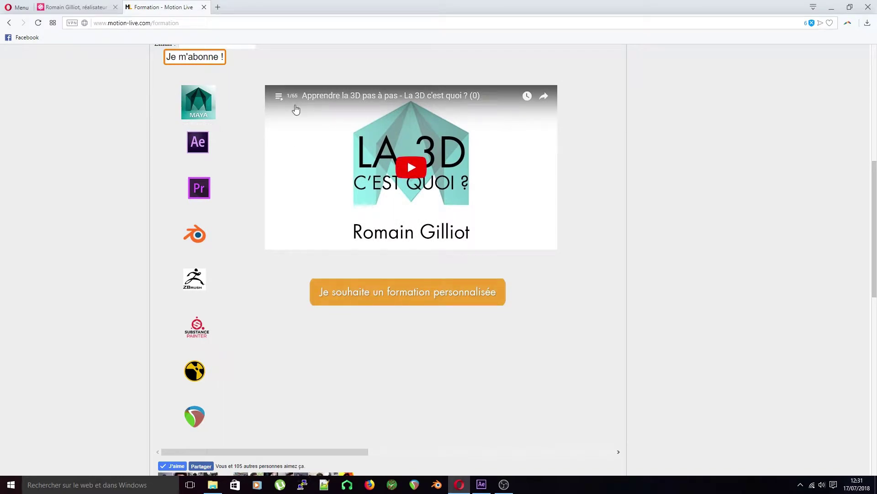
left_click(295, 108)
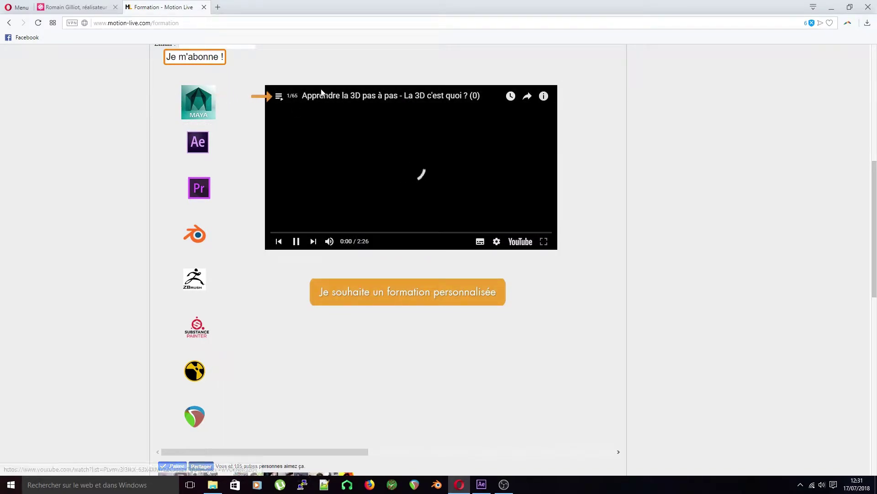
left_click(288, 97)
left_click(520, 196)
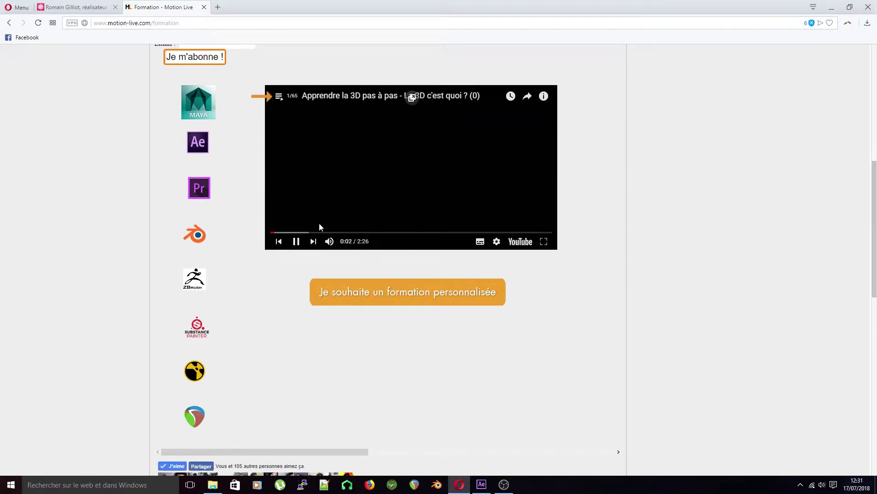
left_click(295, 240)
left_click(280, 98)
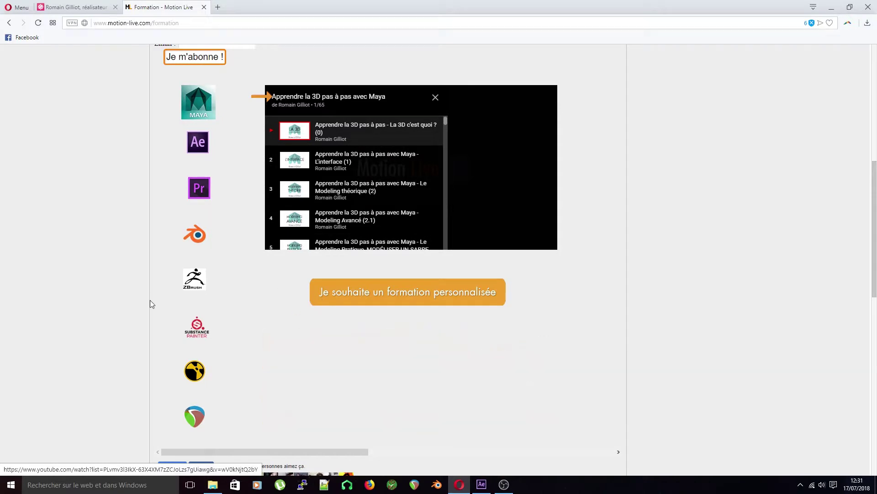
- Open the 3D scenes download page, submit the subscriber's e-mail and browse the downloadable scene archives
scroll(109, 286, "up", 1)
scroll(106, 282, "up", 4)
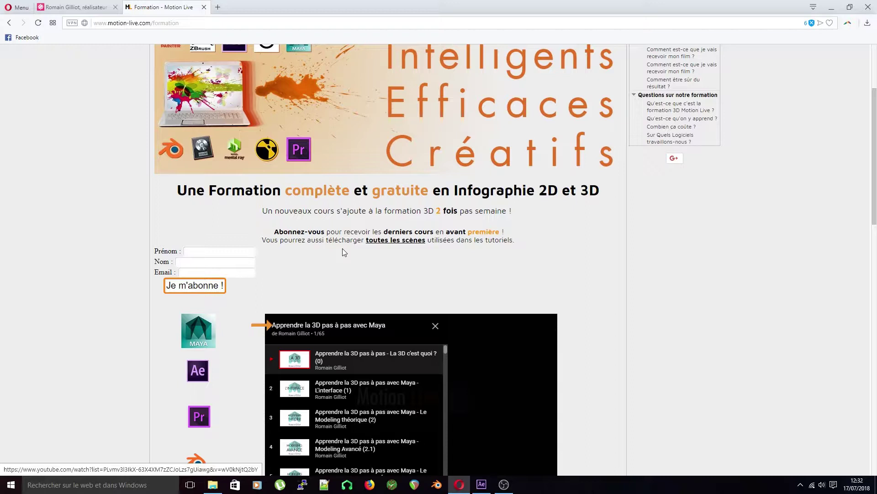
left_click(373, 241)
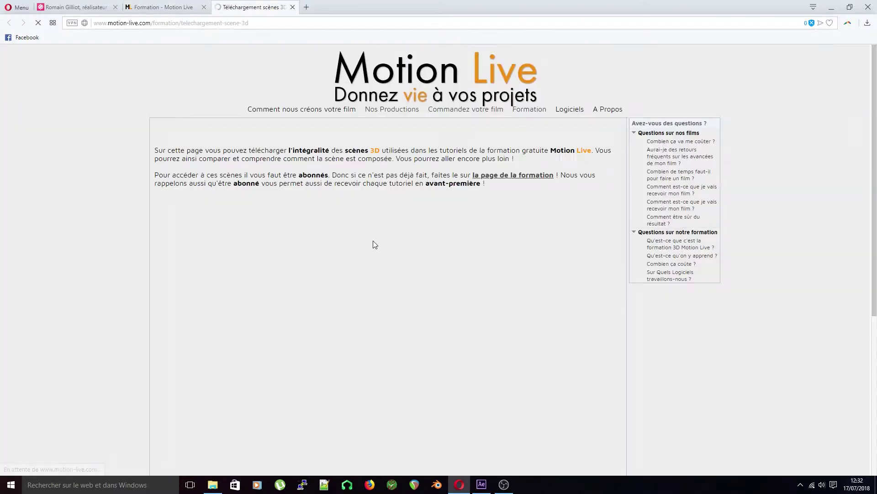
scroll(373, 241, "down", 2)
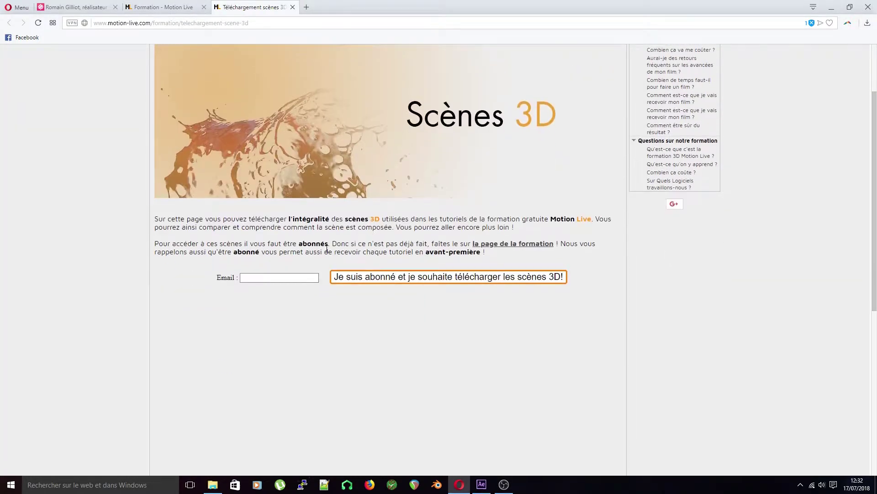
left_click(290, 277)
type("romain")
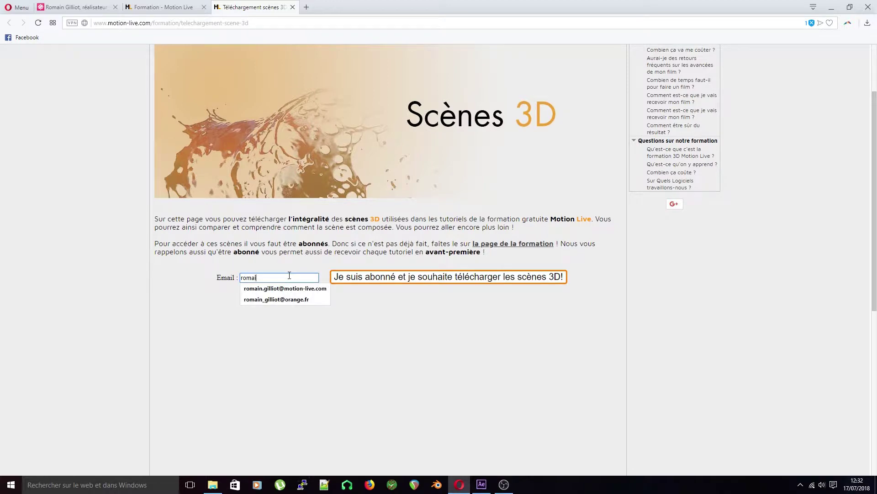
key("Down")
key("Return")
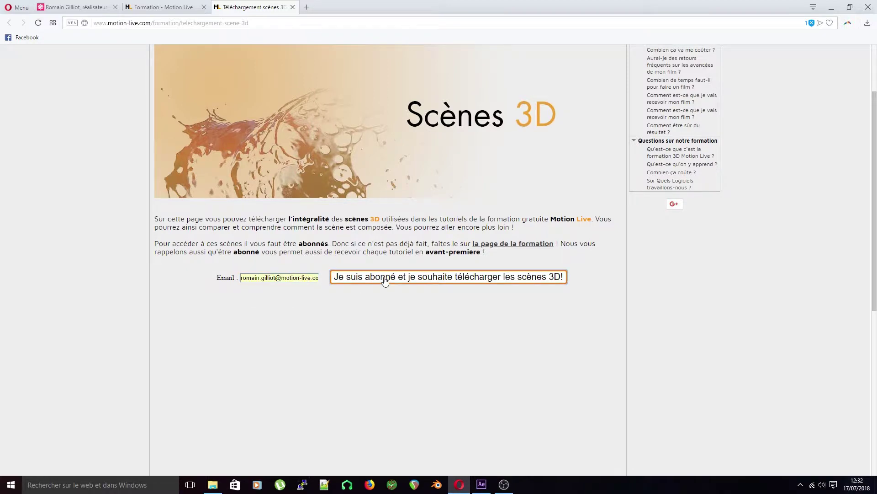
key("Return")
scroll(336, 367, "down", 5)
scroll(335, 368, "down", 7)
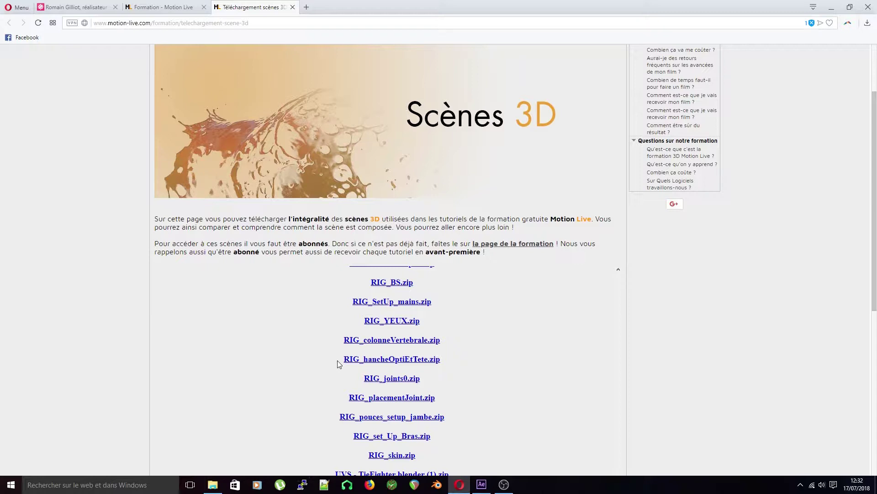
- Return to the training page, then close the browser to get back to After Effects
left_click(156, 7)
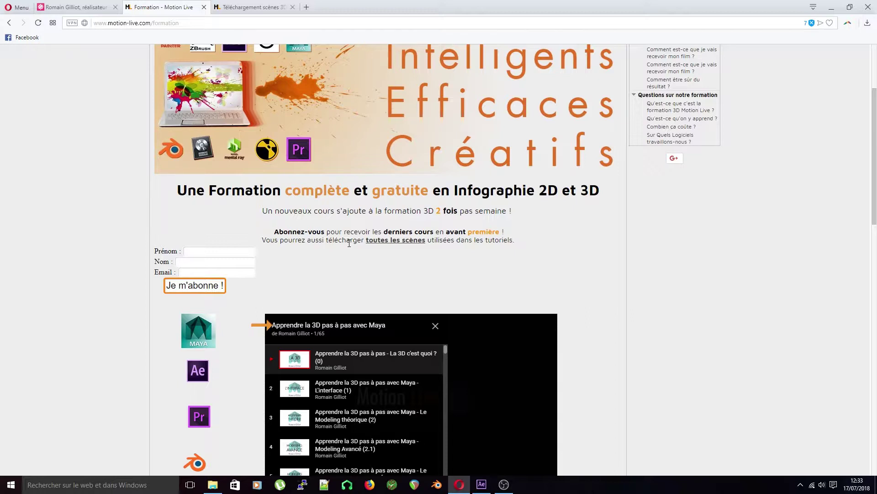
left_click(868, 7)
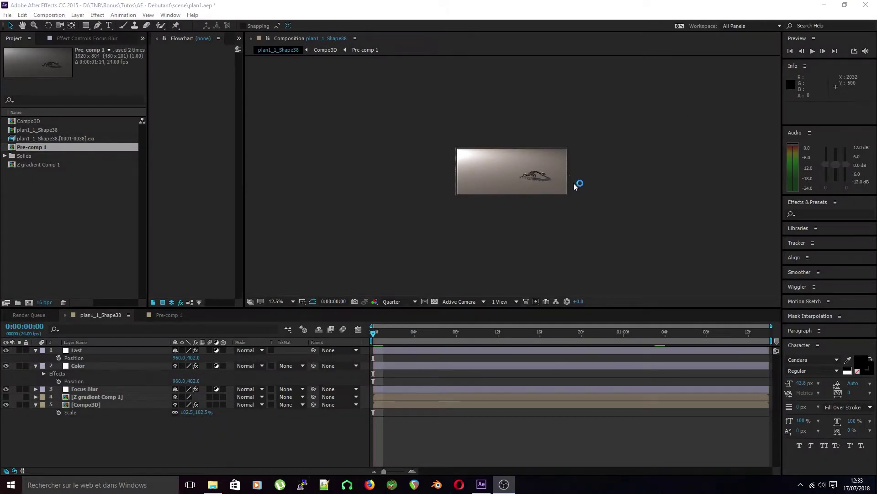
scroll(413, 198, "up", 2)
scroll(411, 199, "down", 1)
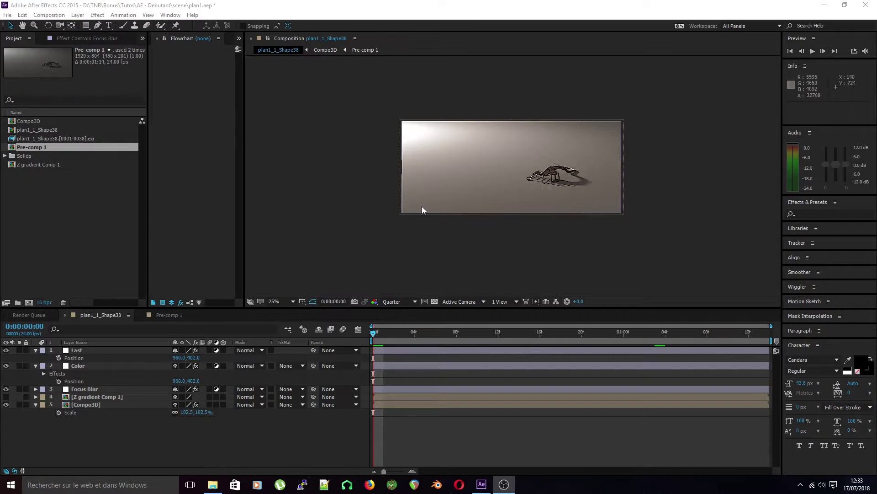
- Save the current project, and save a copy in the same scene folder as plan2.aep
left_click(72, 222)
key("ctrl+s")
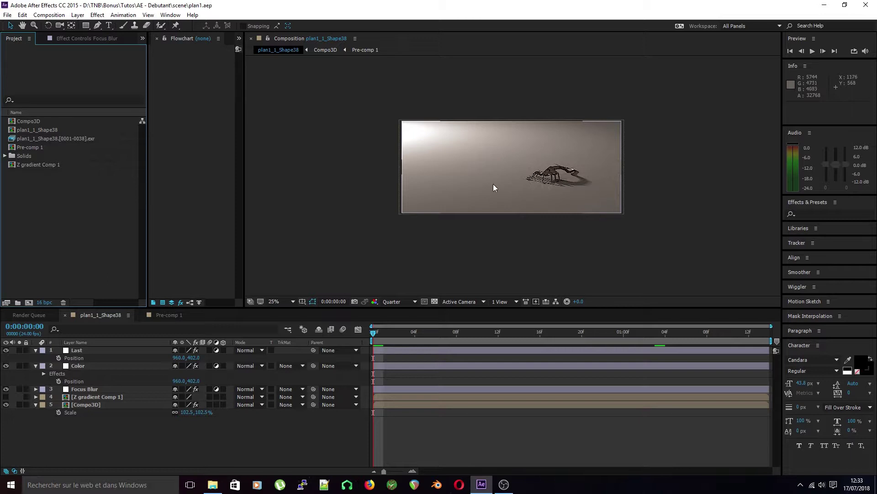
key("ctrl+shift+s")
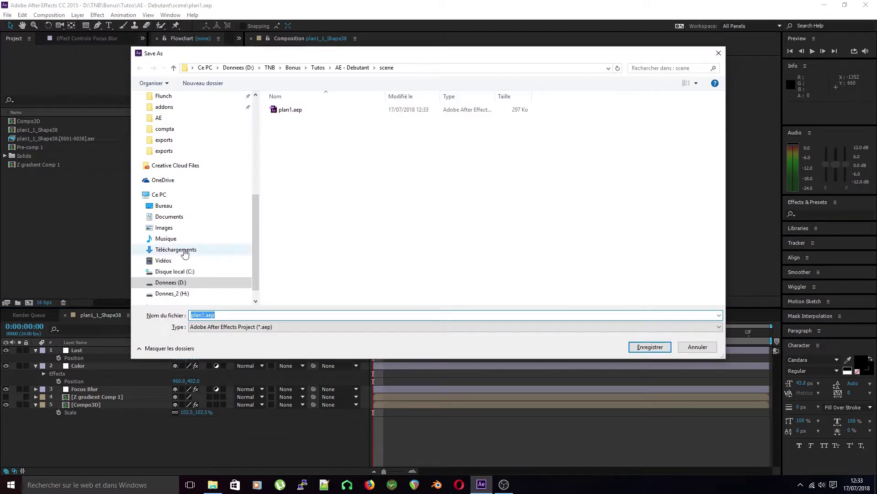
left_click(206, 314)
key("BackSpace")
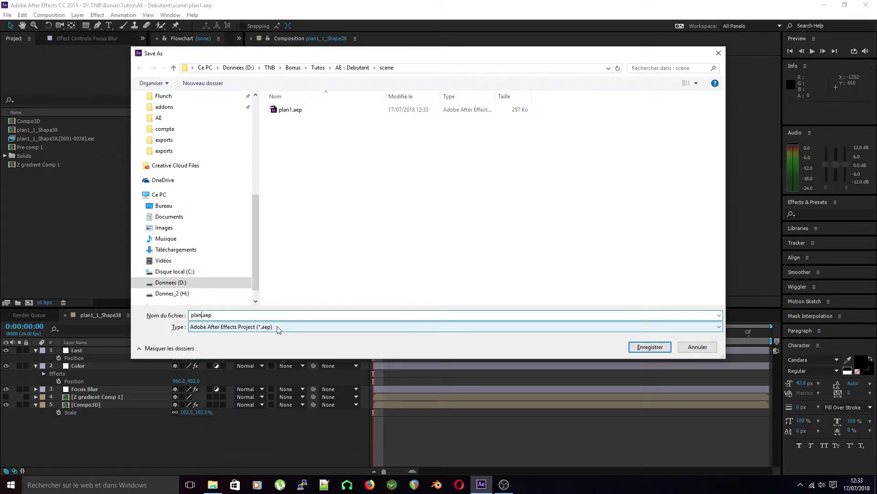
type("2")
key("Return")
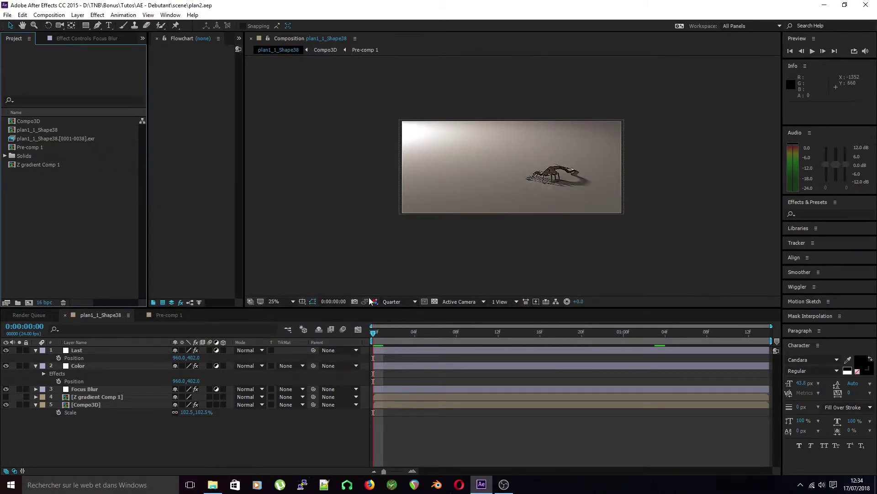
- Open the flowchart of the plan1_1_Shape38 composition and widen the Flowchart panel
left_click(57, 139)
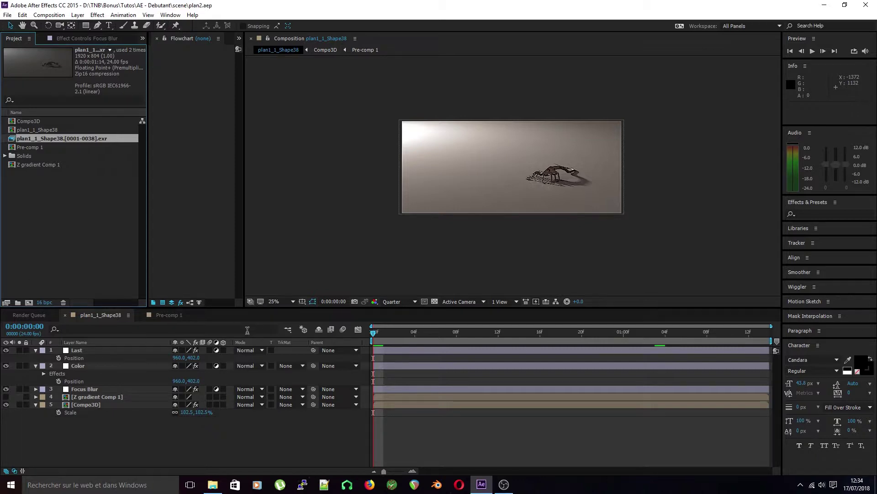
left_click(356, 39)
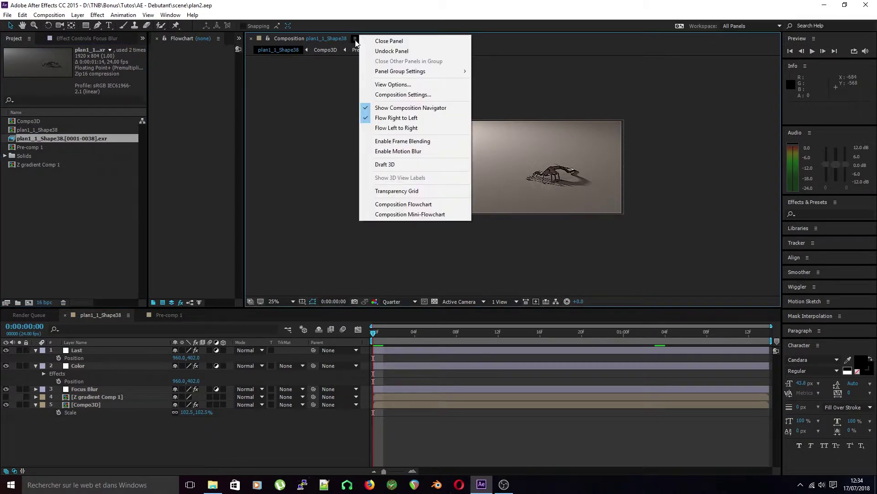
left_click(410, 203)
left_click_drag(246, 178, 497, 182)
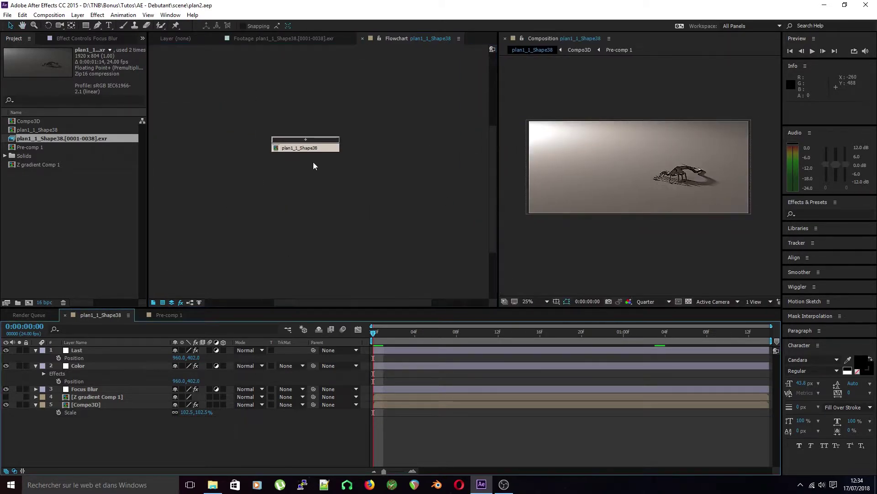
- Expand the plan1_1_Shape38, Compo3D and Pre-comp 1 nodes in the flowchart to examine their layers and source footage
left_click(313, 139)
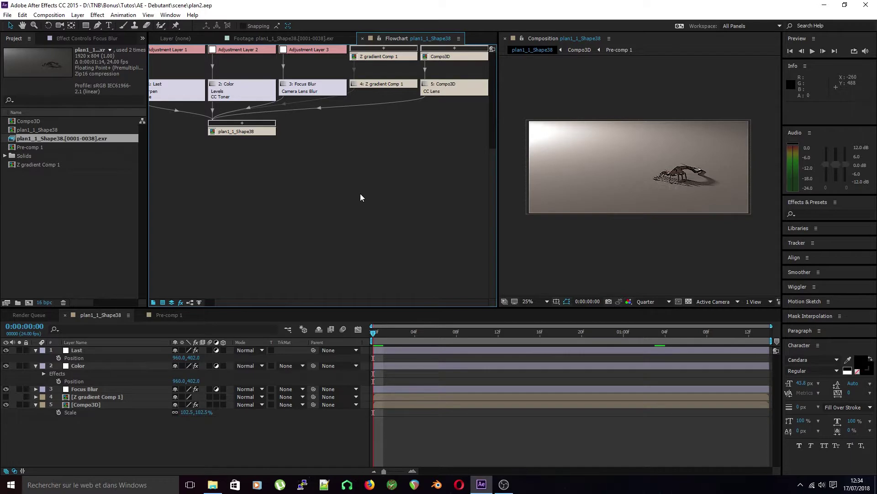
key("h")
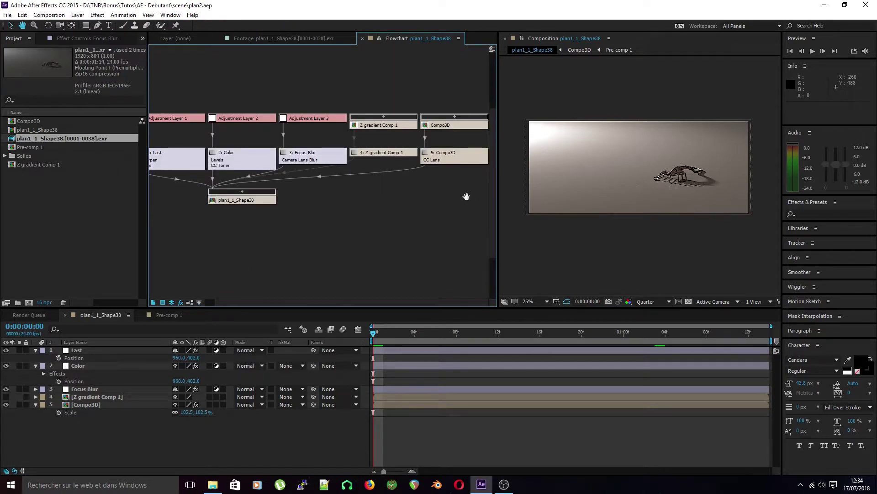
left_click_drag(436, 209, 402, 224)
key("v")
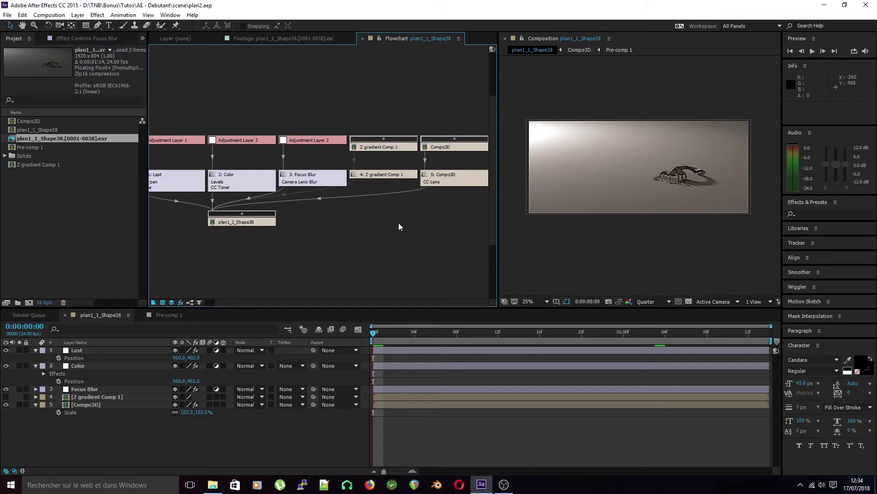
scroll(396, 224, "up", 1)
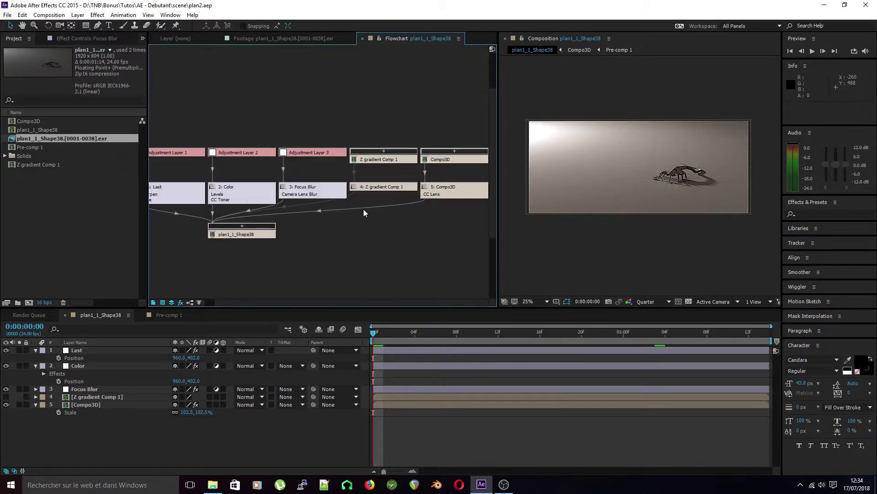
left_click(432, 151)
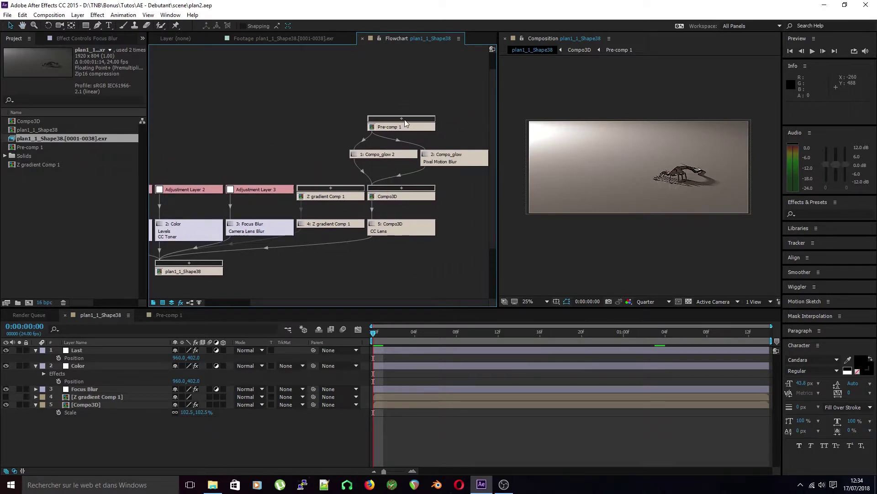
left_click(405, 120)
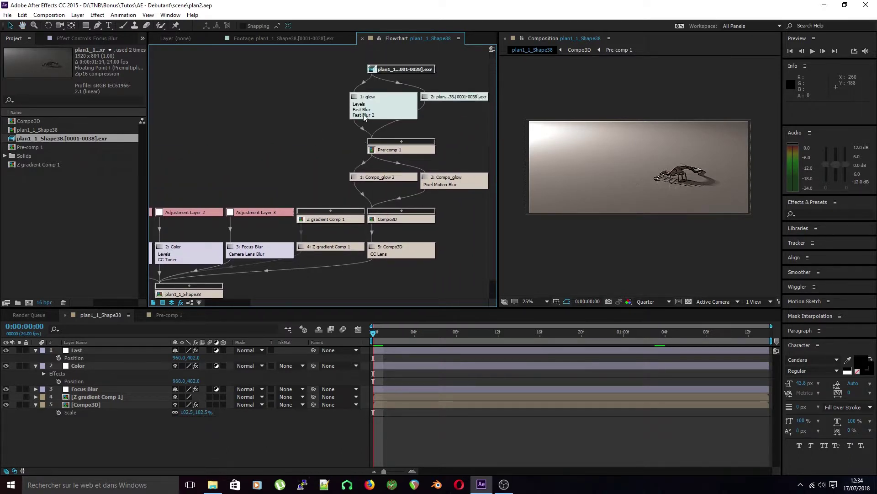
- Expand the Z gradient Comp 1 node and reposition the EXR footage node above the glow layer in the flowchart
left_click_drag(385, 70, 363, 63)
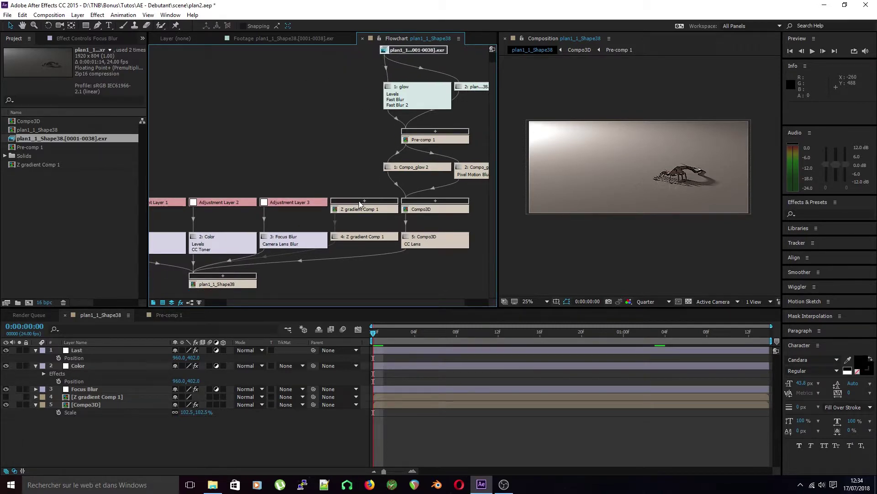
left_click(364, 201)
left_click_drag(376, 60, 410, 66)
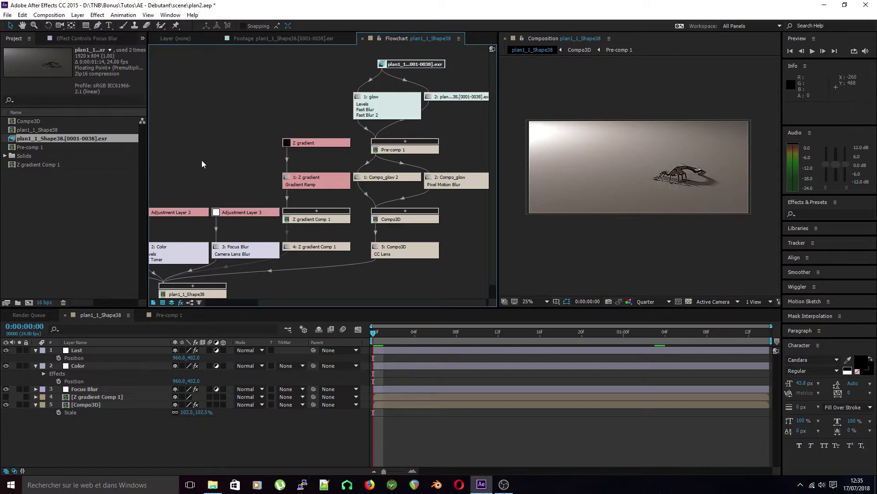
left_click_drag(396, 69, 391, 75)
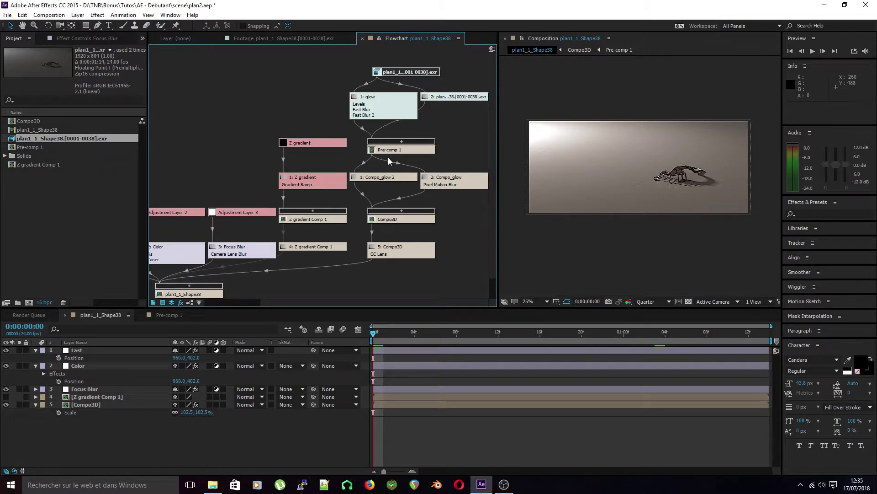
left_click_drag(377, 229, 459, 206)
key("v")
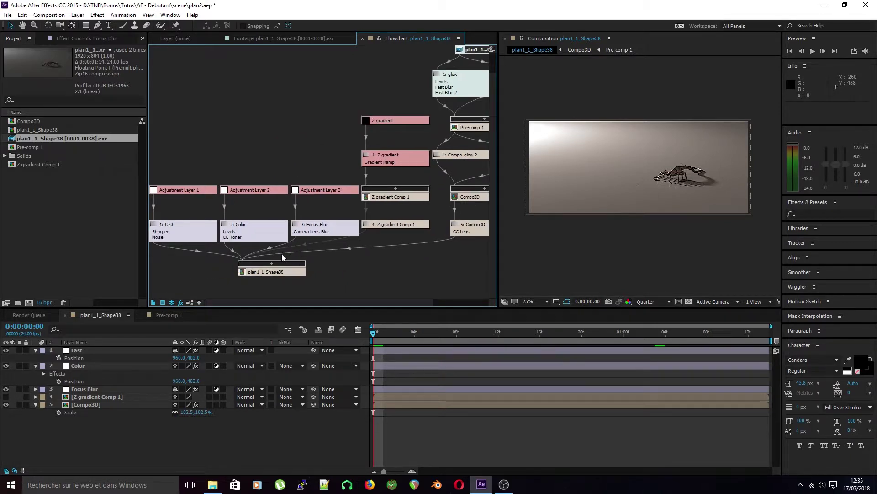
- Reposition the EXR footage node slightly higher above the glow layer in the flowchart
left_click_drag(331, 134, 174, 185)
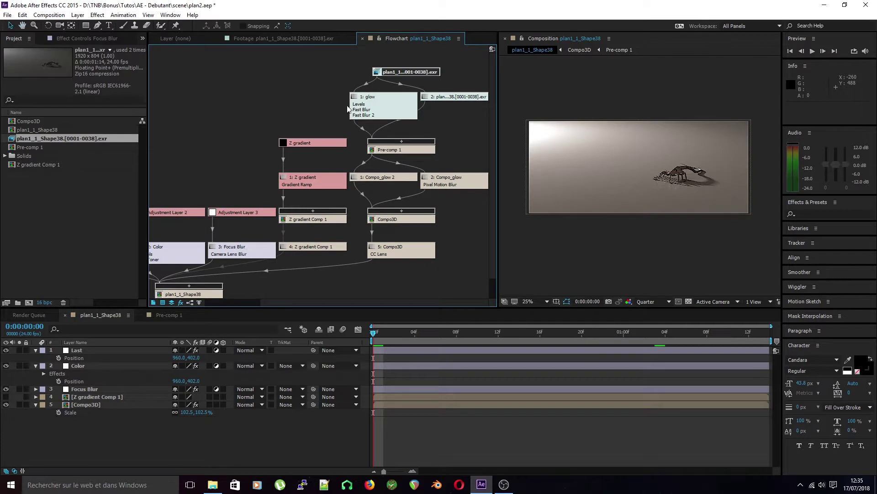
left_click_drag(387, 74, 381, 68)
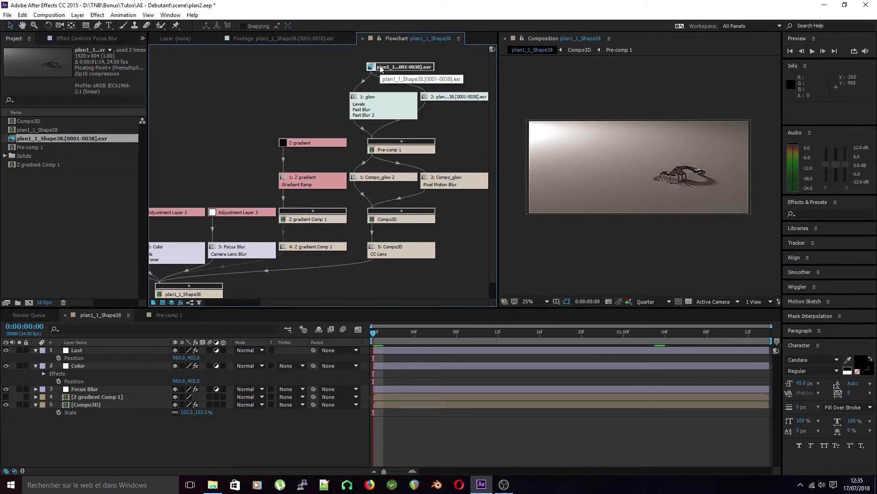
left_click(101, 139)
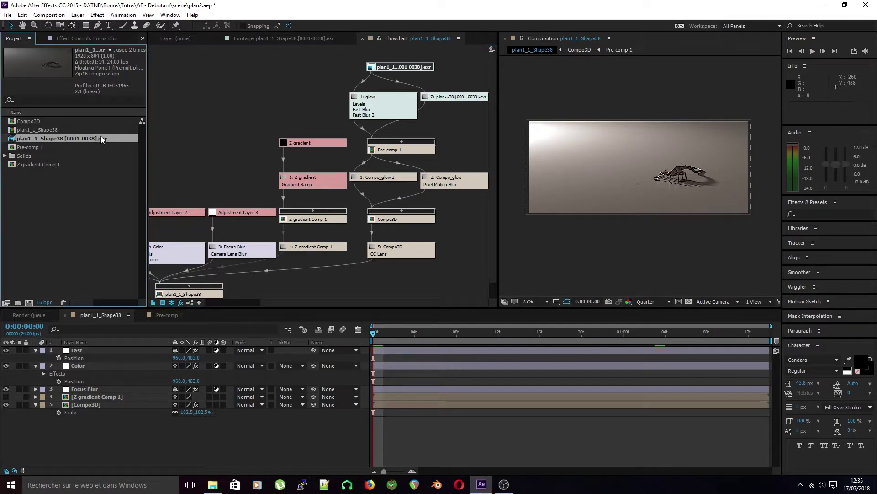
key("ctrl+h")
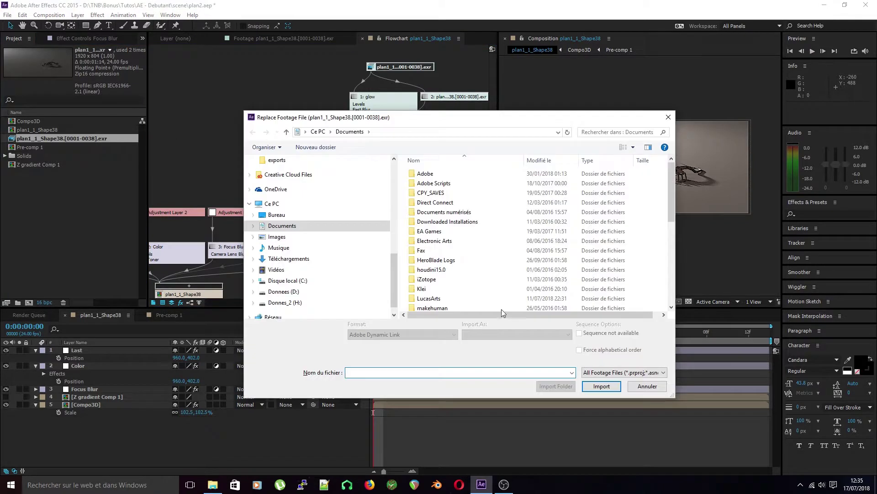
left_click(630, 386)
right_click(102, 139)
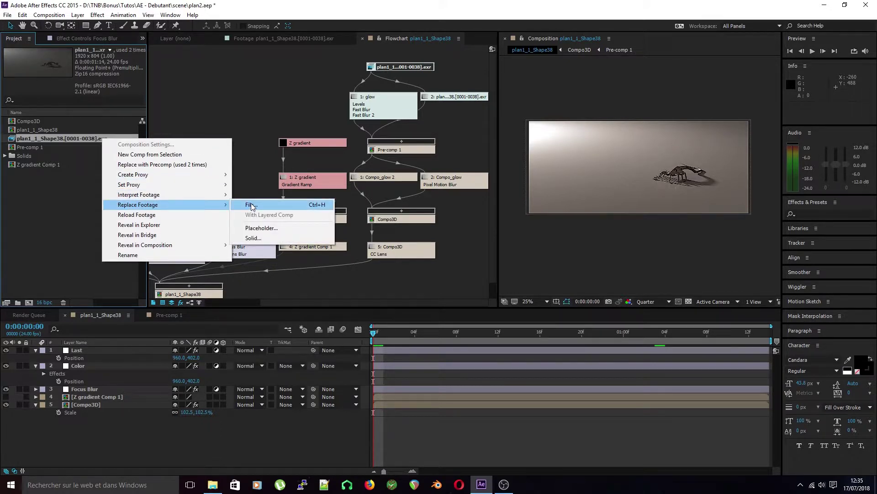
left_click(62, 216)
left_click(378, 67)
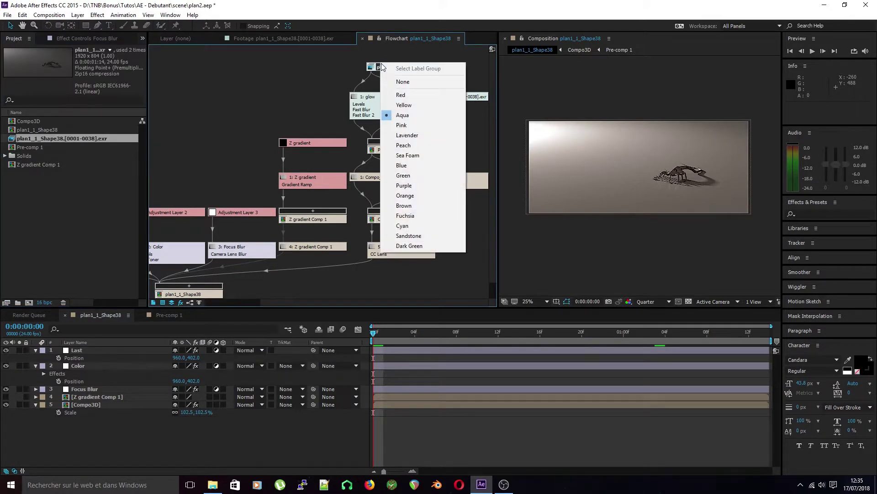
left_click(378, 69)
- Replace the plan1_1_Shape38 EXR footage with the plan3_30_Shape46 sequence from the MultiCamRender masterLayer folder on drive D
key("ctrl+h")
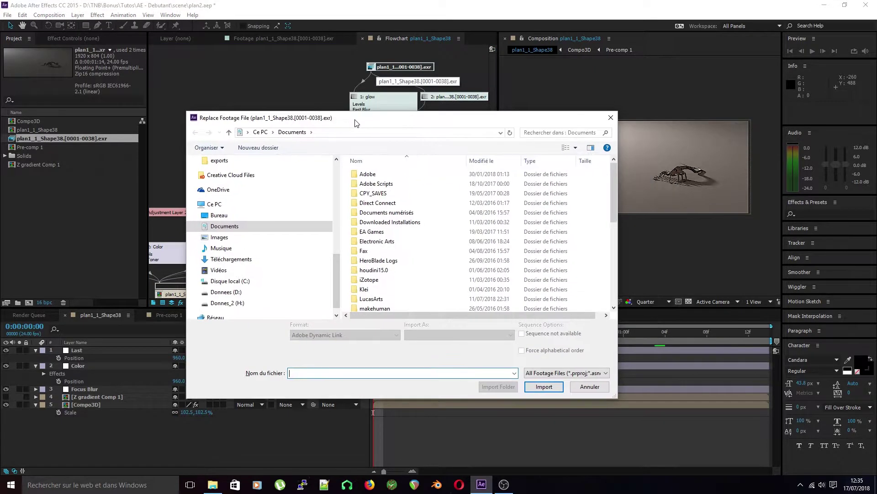
left_click(270, 291)
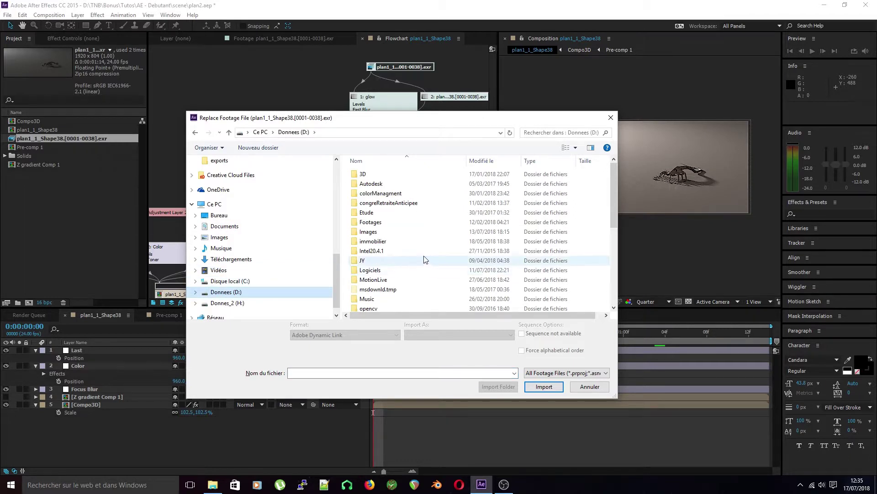
scroll(279, 277, "down", 1)
scroll(390, 283, "down", 6)
double_click(389, 287)
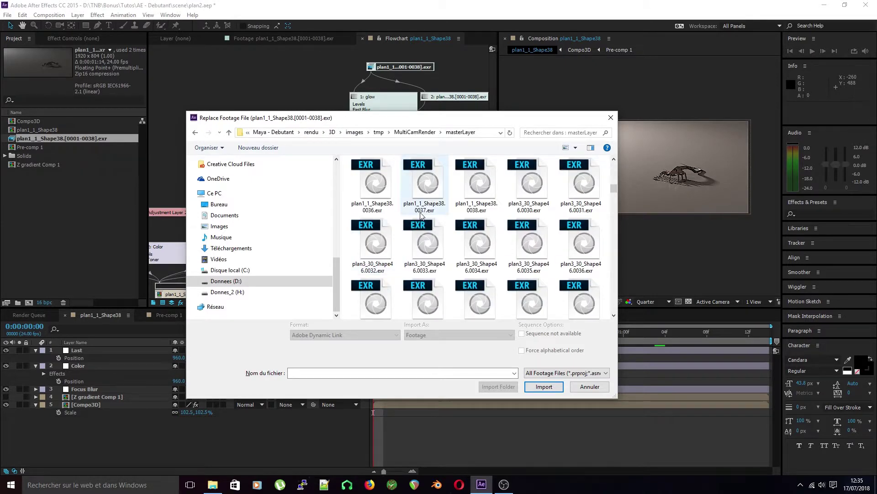
left_click(519, 197)
left_click(544, 379)
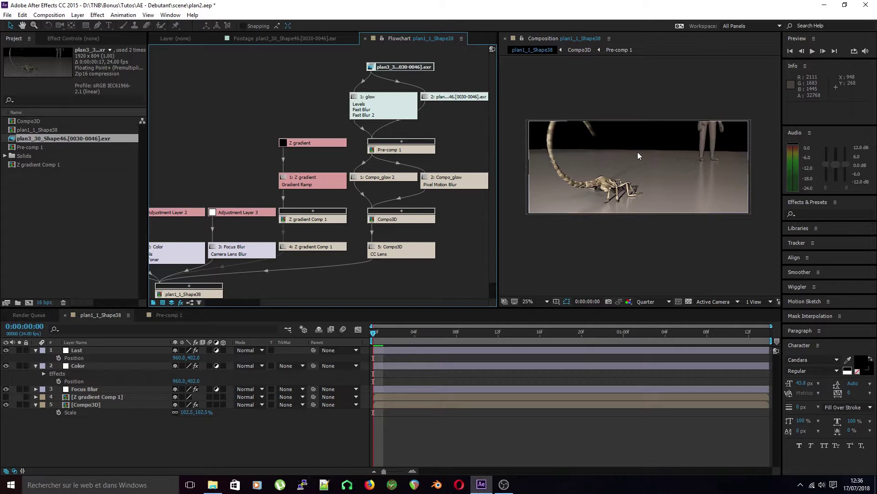
- Widen the Composition panel at the Flowchart panel's expense and magnify the composition view to 50%
left_click_drag(499, 138, 339, 139)
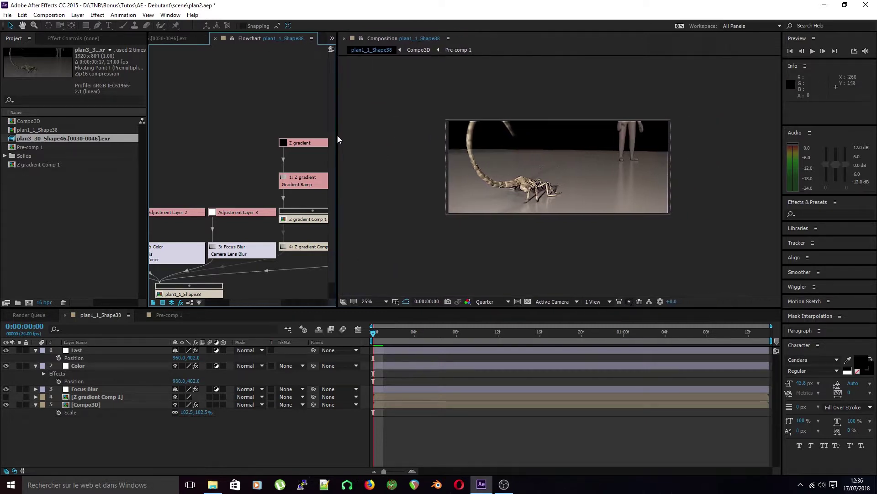
key("period")
left_click_drag(536, 159, 519, 172)
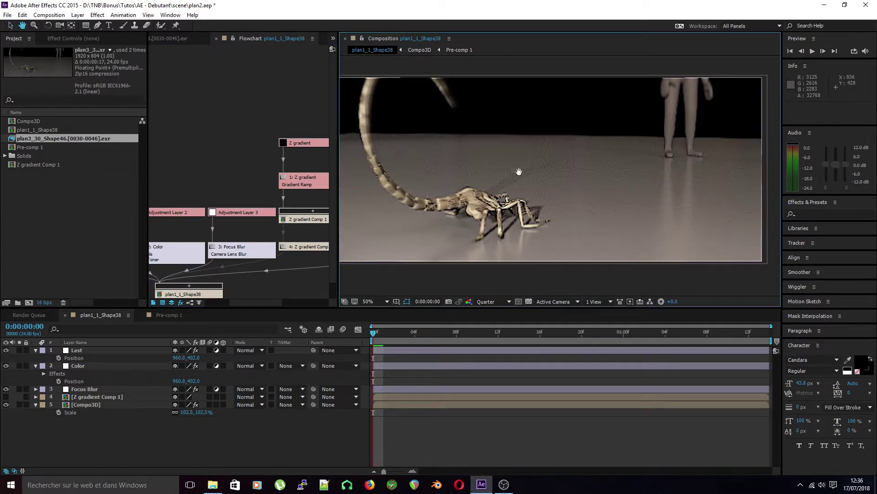
- Preview plan1_1_Shape38, end its work area at frame 16, and place the current time at frame 2
left_click(335, 442)
key("space")
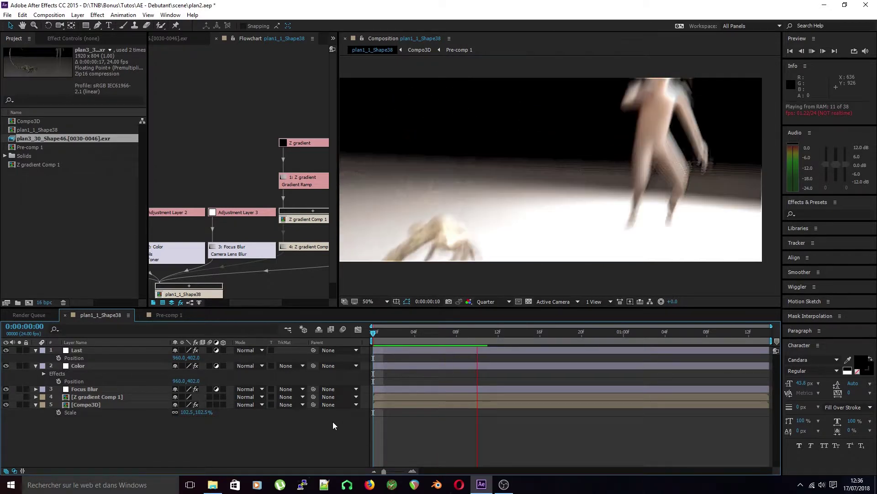
key("space")
left_click_drag(542, 335, 394, 378)
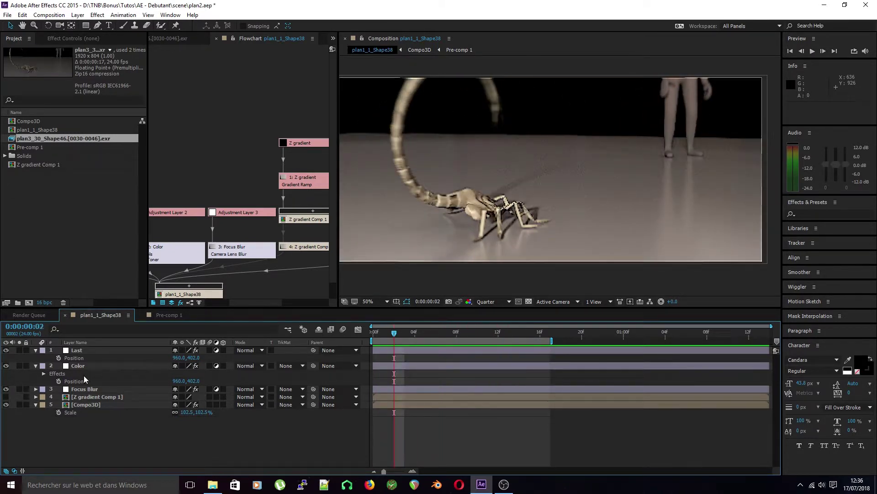
- Check the nested compositions in the mini-flowchart and show the effect controls of the Compo3D layer
key("Tab")
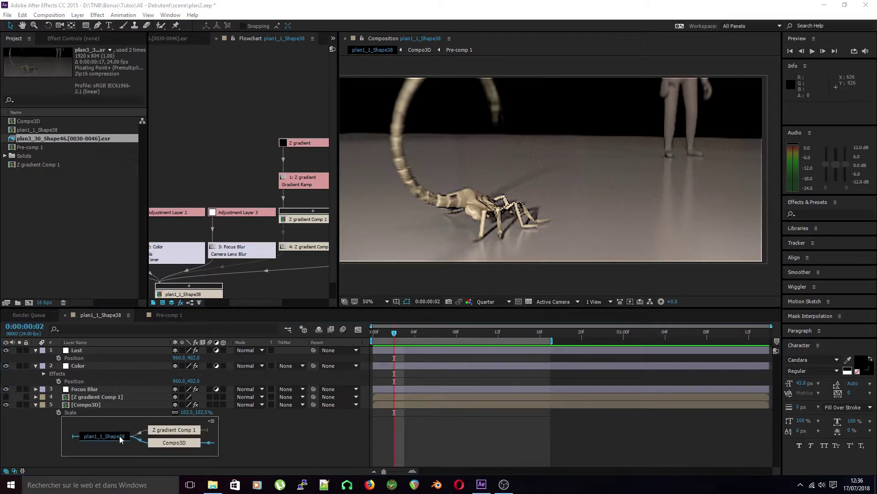
left_click(184, 442)
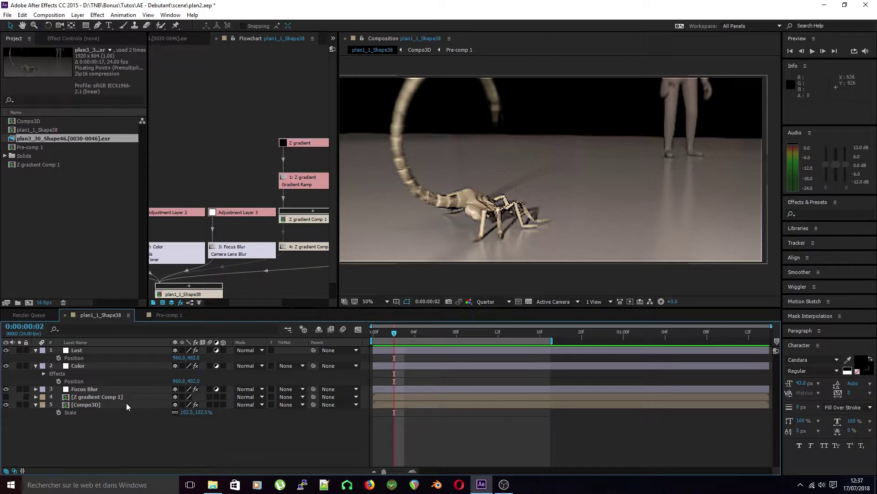
left_click(118, 434)
left_click(108, 405)
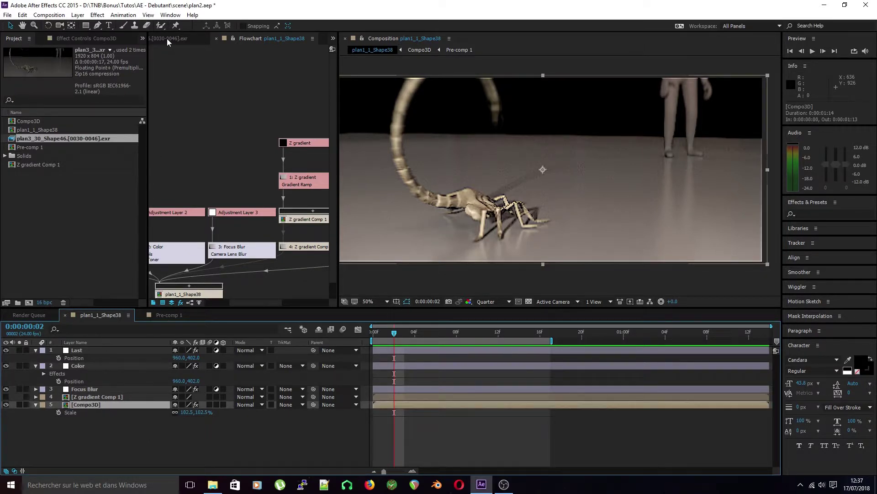
left_click(94, 40)
- Open Compo3D, return to its first frame, and disable the Pixel Motion Blur effect on the Compo_glow layer
key("Tab")
left_click(156, 435)
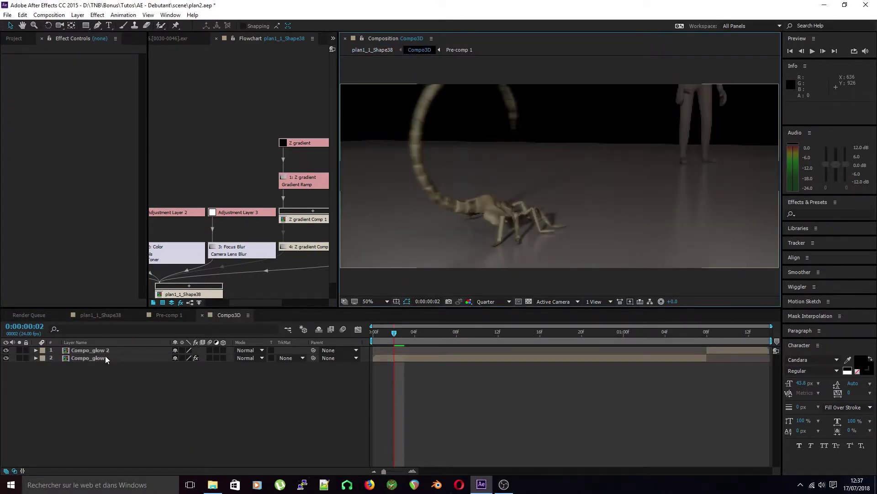
left_click(106, 358)
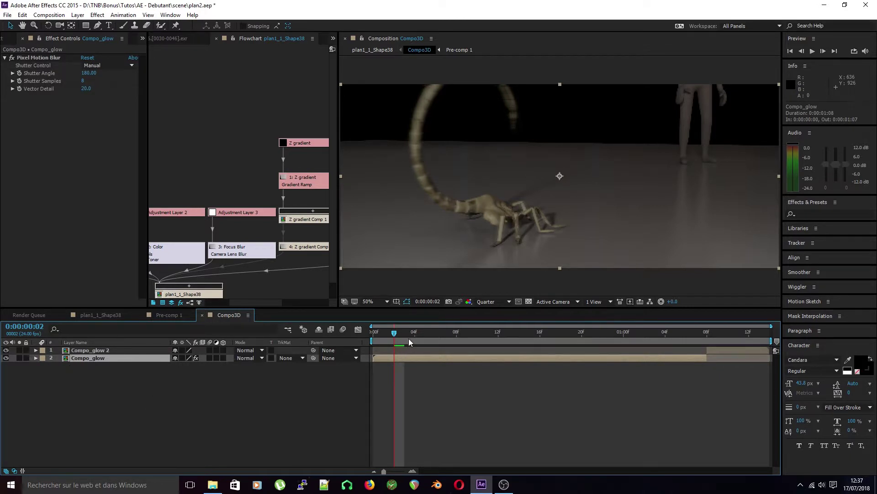
left_click_drag(397, 334, 363, 358)
left_click(197, 358)
left_click(197, 397)
- Preview Compo3D, end its work area at frame 16, and preview the shortened range
key("space")
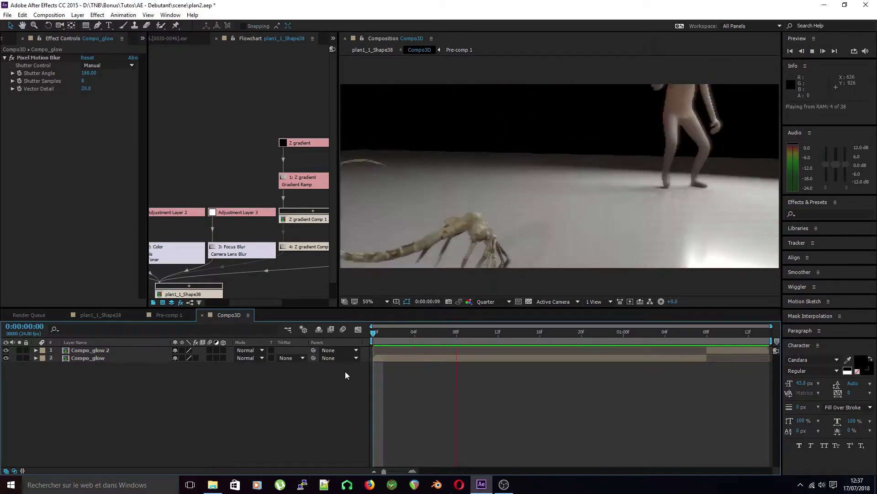
left_click_drag(435, 344, 554, 335)
key("n")
key("space")
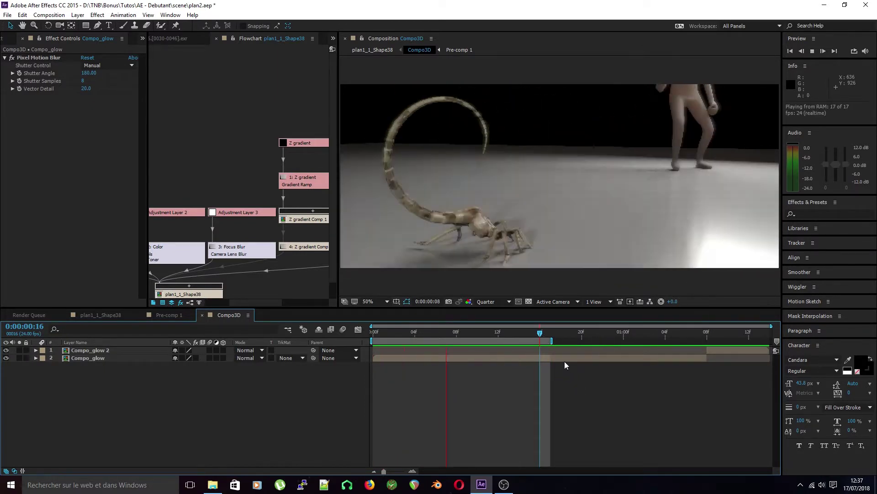
key("space")
- Open Pre-comp 1, end its work area at frame 16, and preview it
left_click_drag(394, 333, 541, 341)
key("Tab")
left_click(273, 402)
key("n")
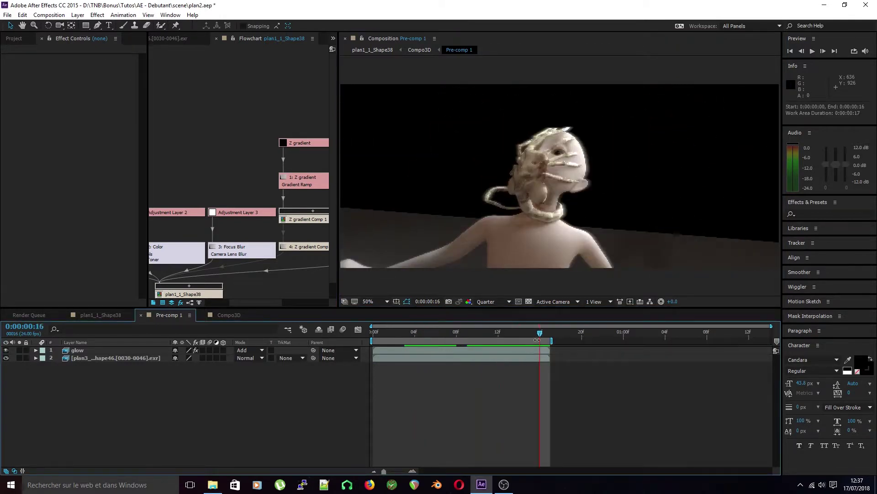
key("space")
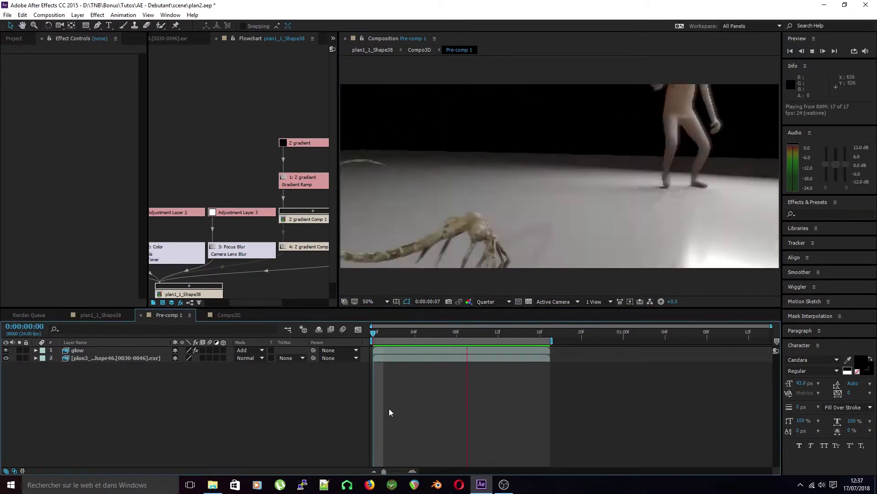
key("space")
- Return to Compo3D with the current time at frame 13 and delete the Compo_glow 2 layer
mouse_move(505, 342)
left_mouse_down()
mouse_move(478, 354)
mouse_move(506, 350)
left_mouse_up()
left_click(229, 315)
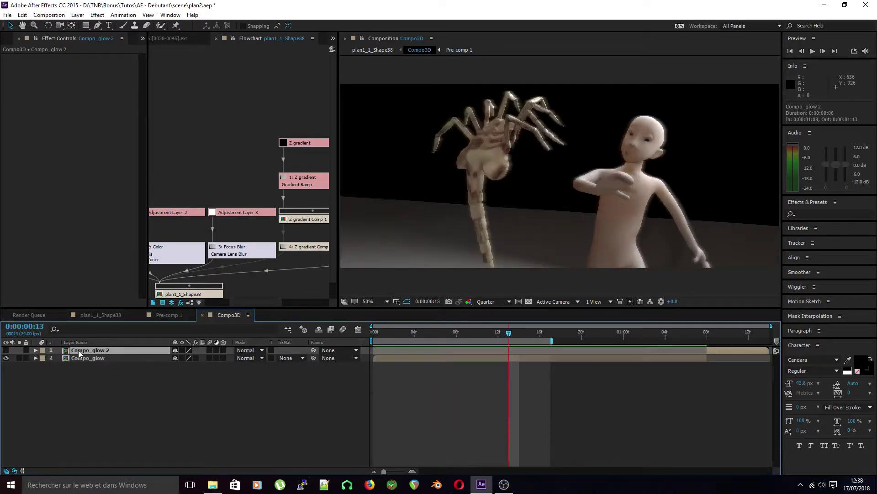
key("Delete")
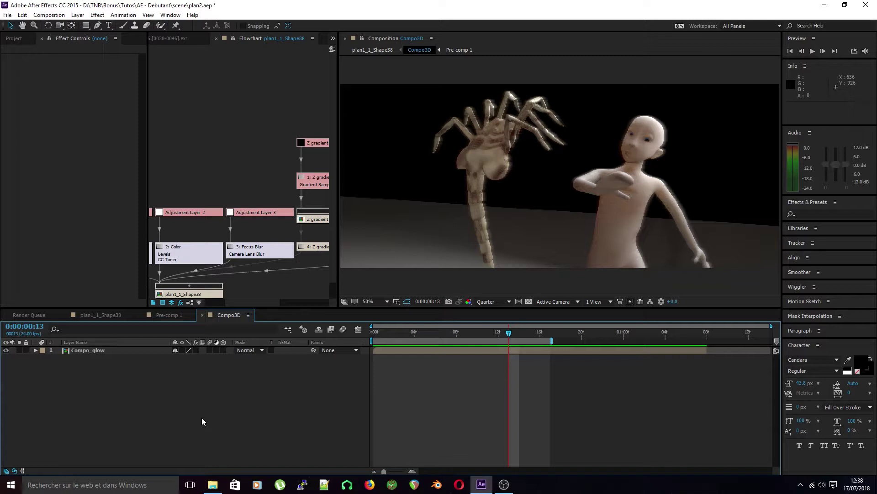
- Open Pre-comp 1 and scrub through its opening frames to examine the new footage
key("Tab")
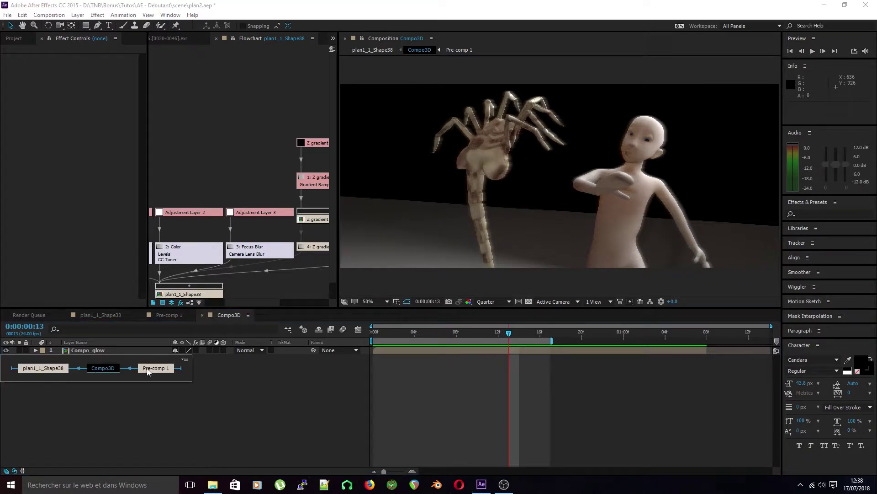
left_click(163, 367)
left_click_drag(497, 336, 370, 380)
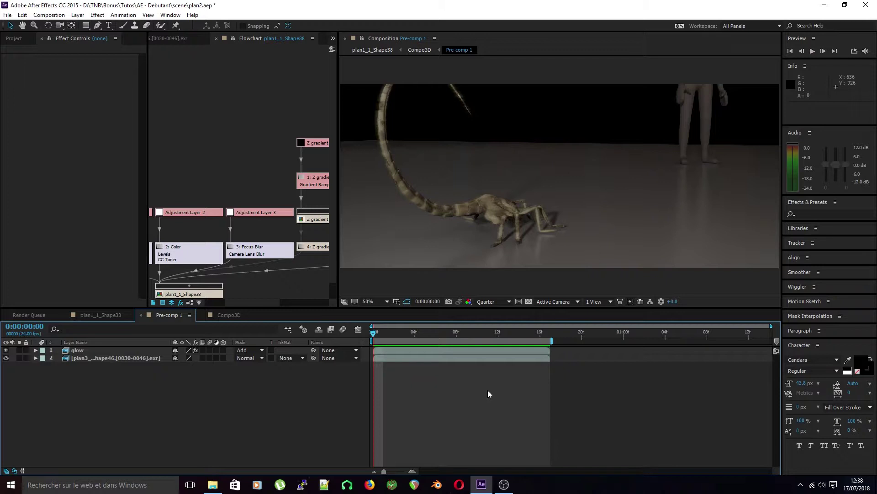
left_click_drag(400, 329, 378, 338)
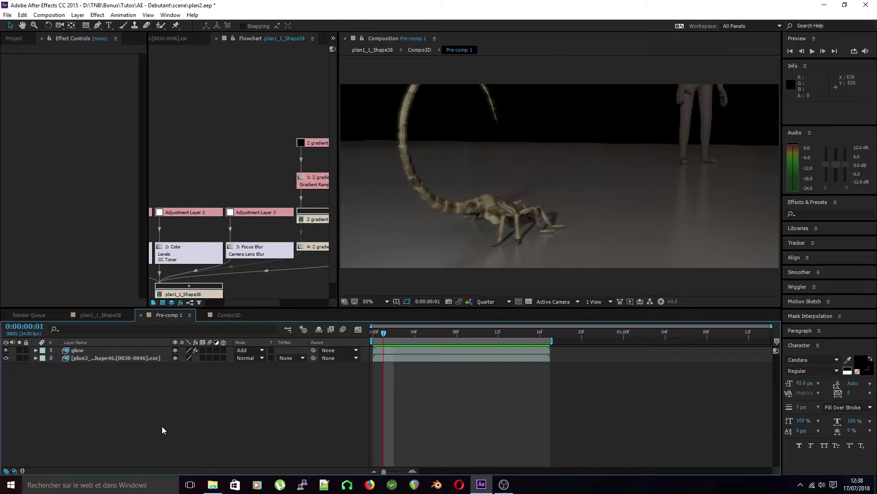
- Examine the Z gradient Comp 1 composition and its Gradient Ramp settings, and return to plan1_1_Shape38
left_click_drag(277, 270, 202, 259)
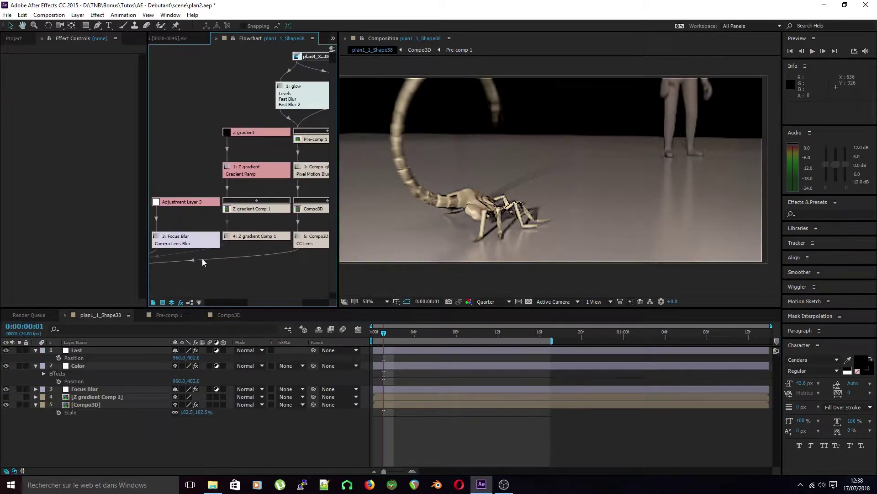
left_click(169, 426)
left_click(124, 396)
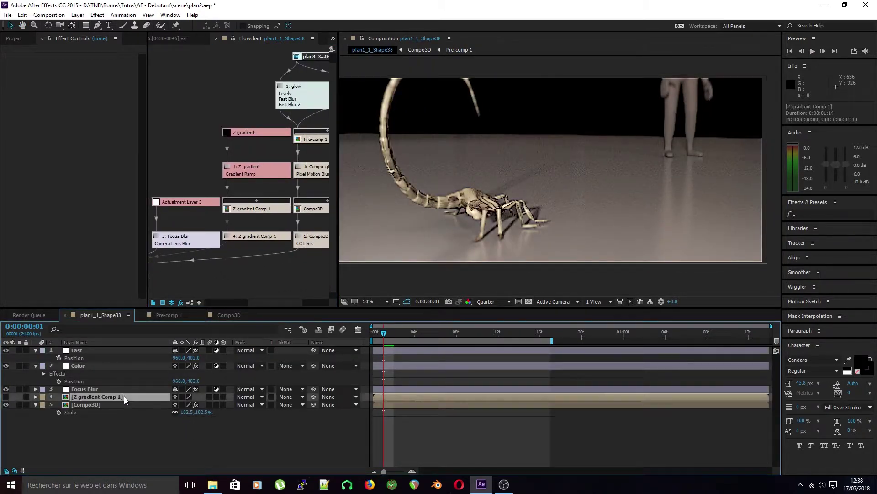
double_click(75, 401)
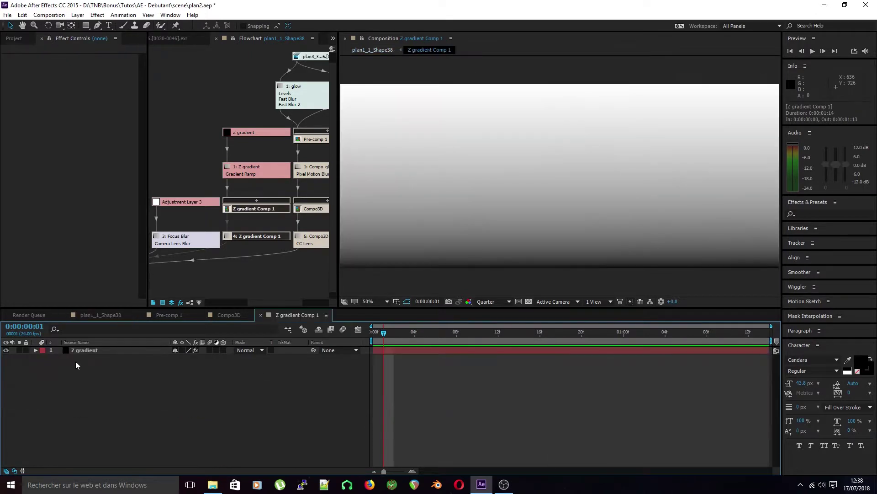
left_click(121, 394)
key("Tab")
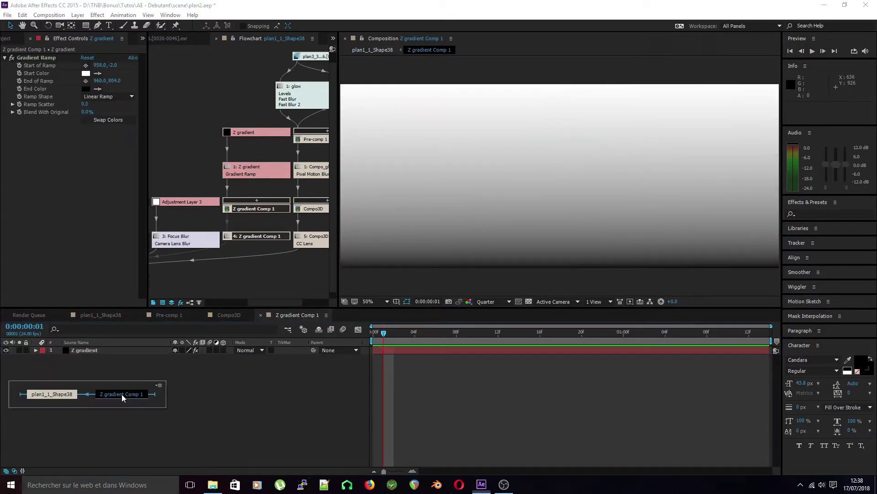
left_click(53, 394)
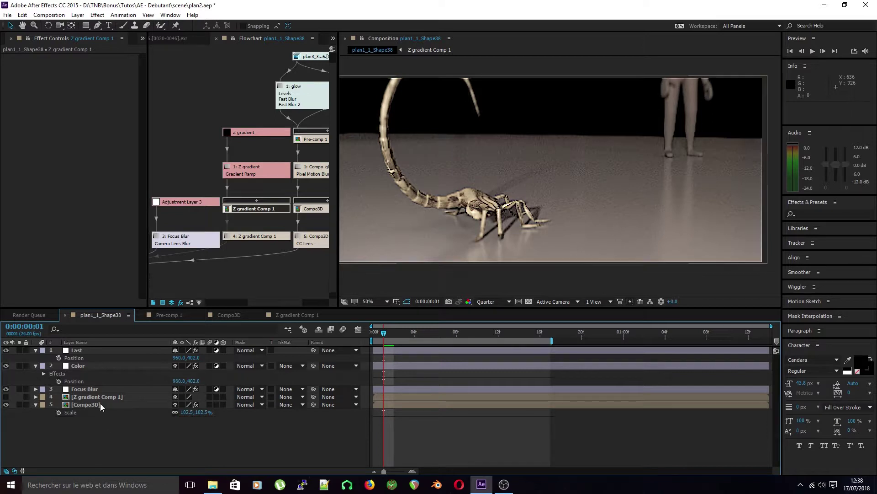
- Open Pre-comp 1 through Compo3D and duplicate its plan3_30_Shape46 EXR footage layer
double_click(100, 404)
double_click(100, 349)
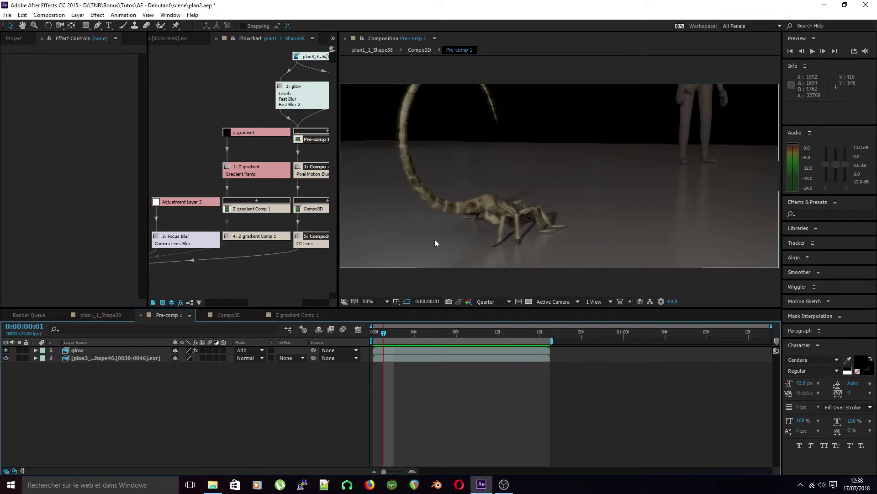
left_click(89, 359)
key("ctrl+d")
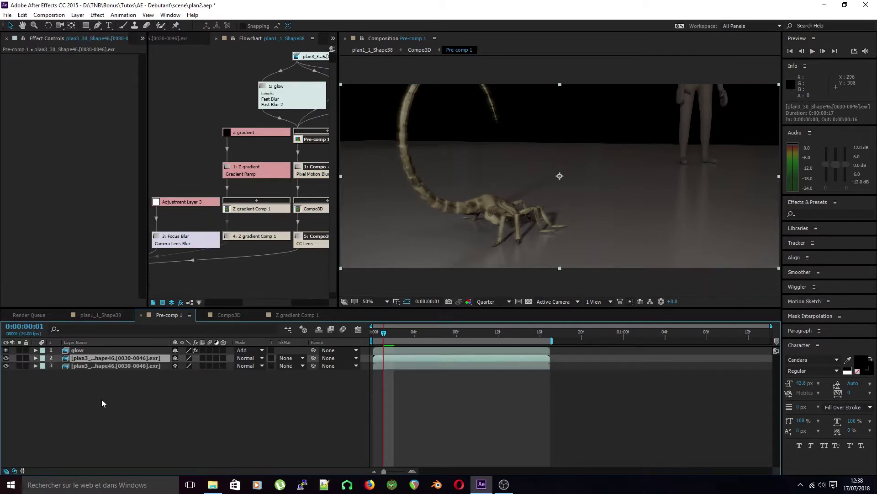
- Rename the duplicated EXR footage layer in Pre-comp 1 as Z and widen the effect controls area
left_click(112, 413)
left_click(73, 361)
key("Return")
type("Z")
key("Return")
left_click(19, 49)
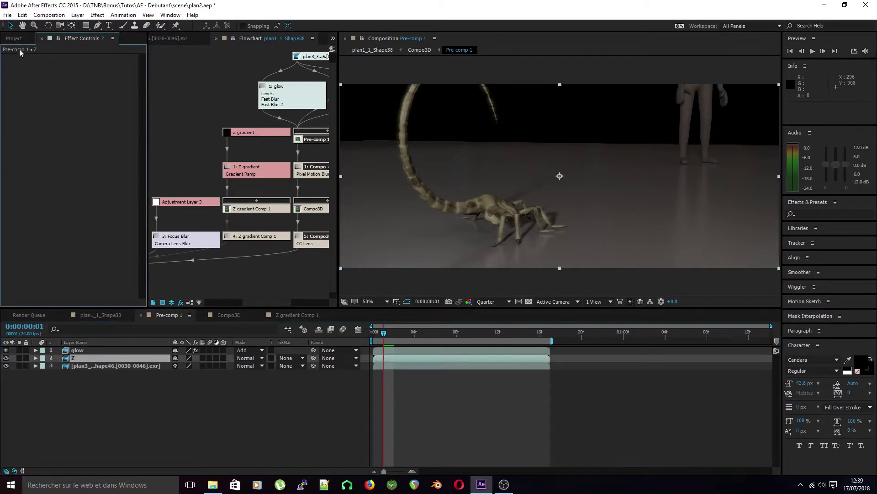
left_click_drag(147, 188, 225, 188)
right_click(61, 92)
mouse_move(78, 132)
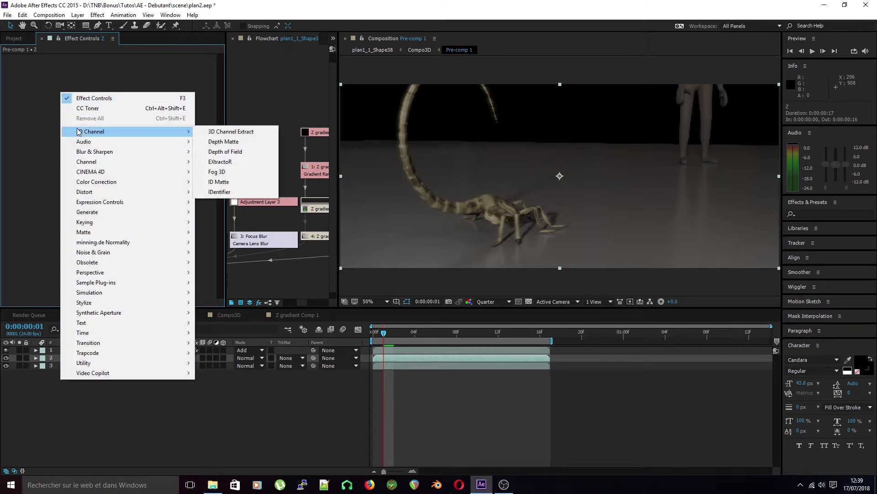
left_click(237, 132)
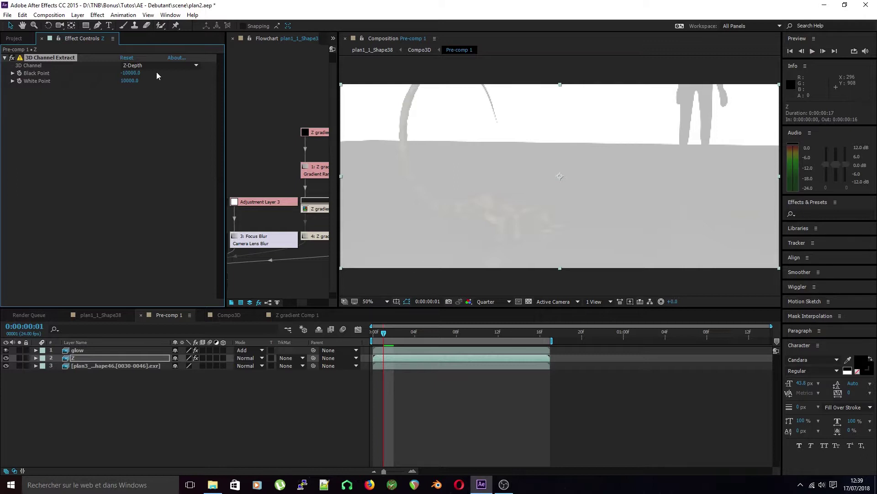
key("Delete")
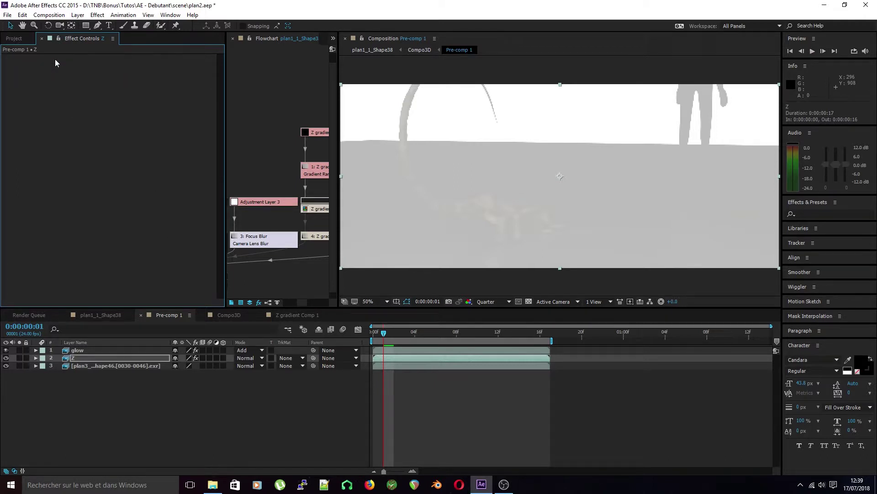
- Apply the EXtractoR effect to the Z layer and choose Z as the layer in its channel settings
right_click(57, 83)
mouse_move(130, 124)
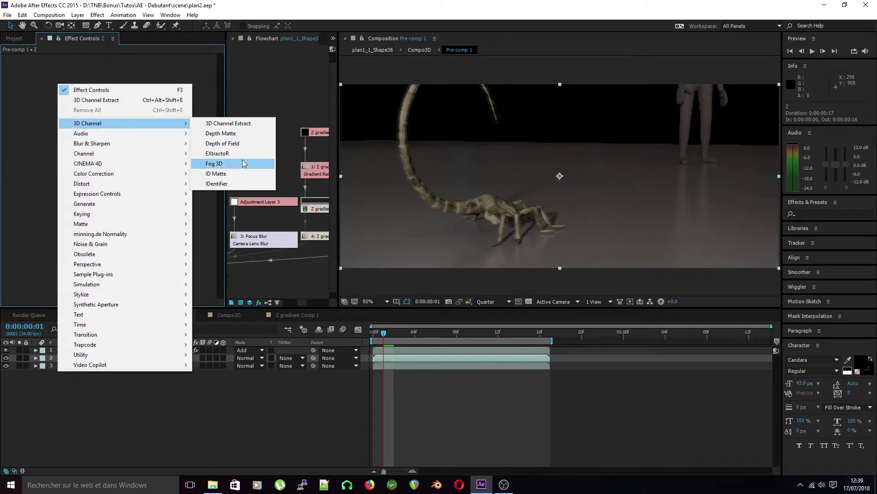
left_click(243, 160)
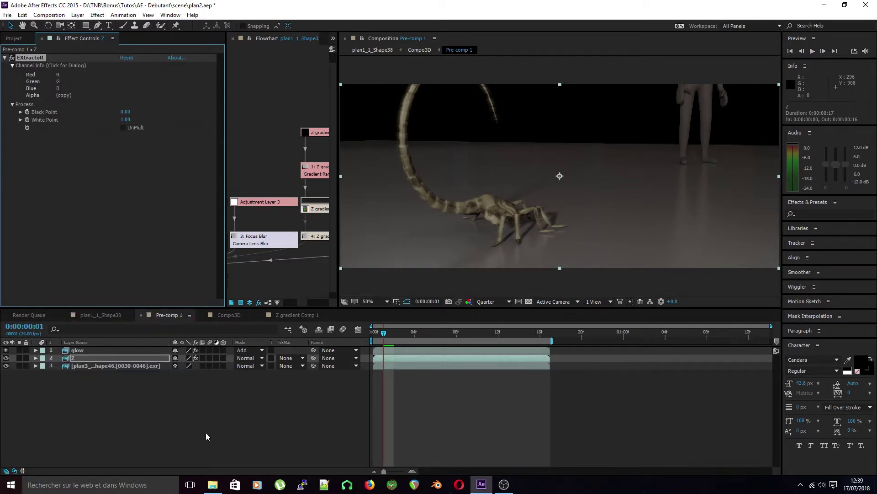
left_click(58, 91)
left_click(436, 217)
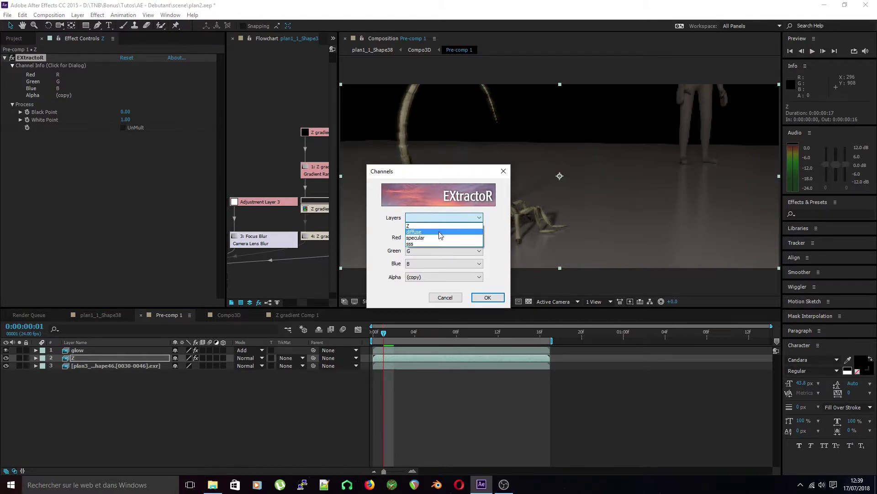
left_click(440, 226)
- Assign the Z channel to EXtractoR's red, green, blue and alpha outputs and accept the channel settings
left_click(437, 237)
left_click(437, 238)
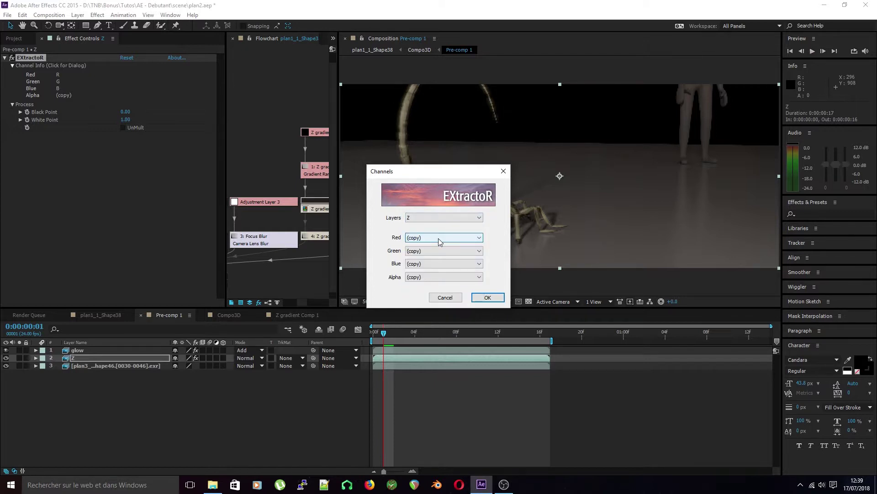
left_click(435, 237)
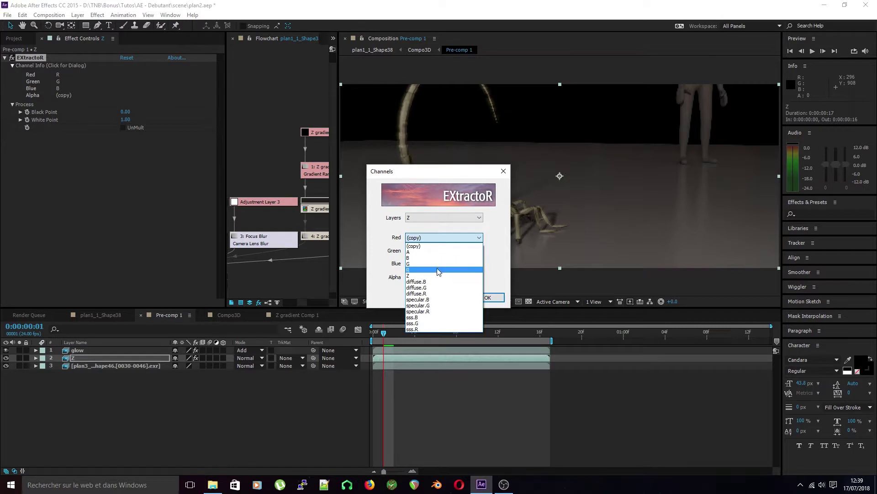
left_click(436, 276)
left_click(439, 251)
left_click(427, 289)
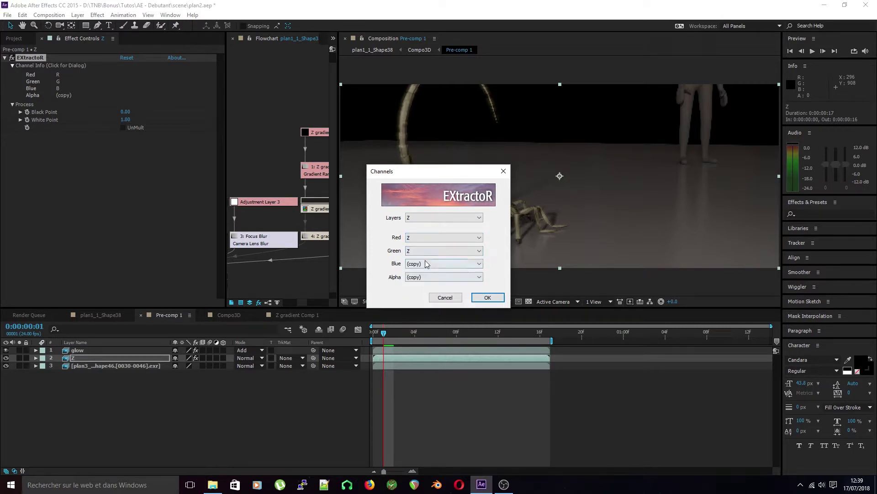
left_click(429, 265)
left_click(429, 302)
left_click(429, 277)
left_click(428, 316)
left_click(476, 297)
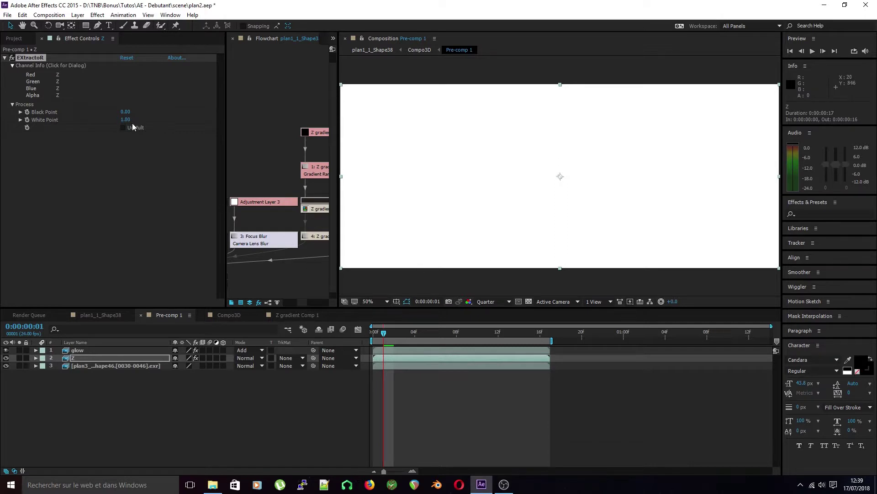
- Solo the Z layer and set its EXtractoR white point to 50
left_click_drag(126, 119, 131, 123)
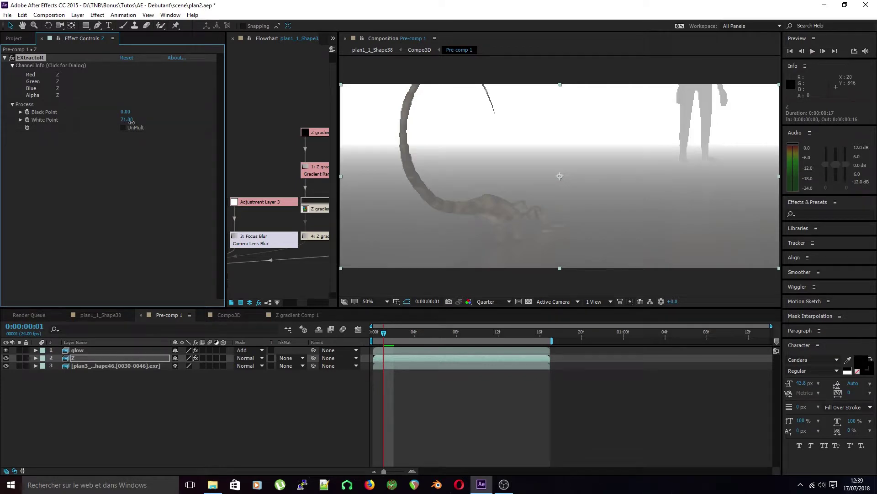
left_click(539, 237)
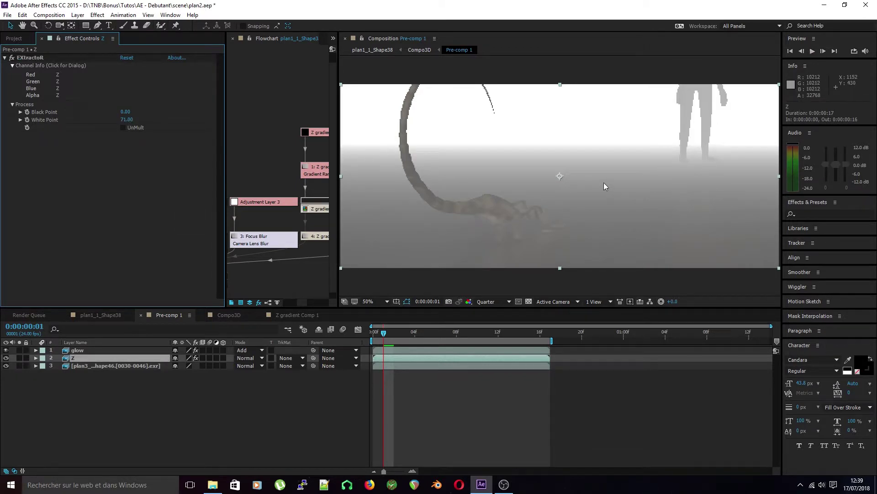
left_click(20, 357)
left_click(59, 407)
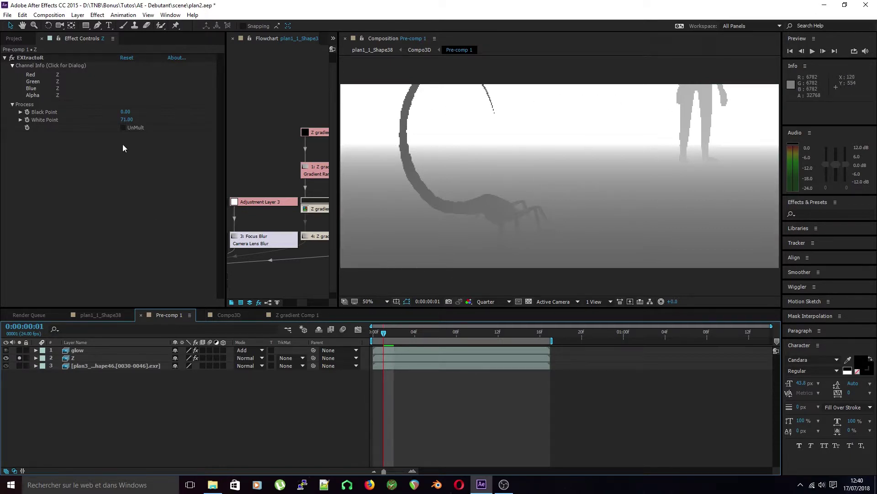
left_click_drag(127, 120, 129, 119)
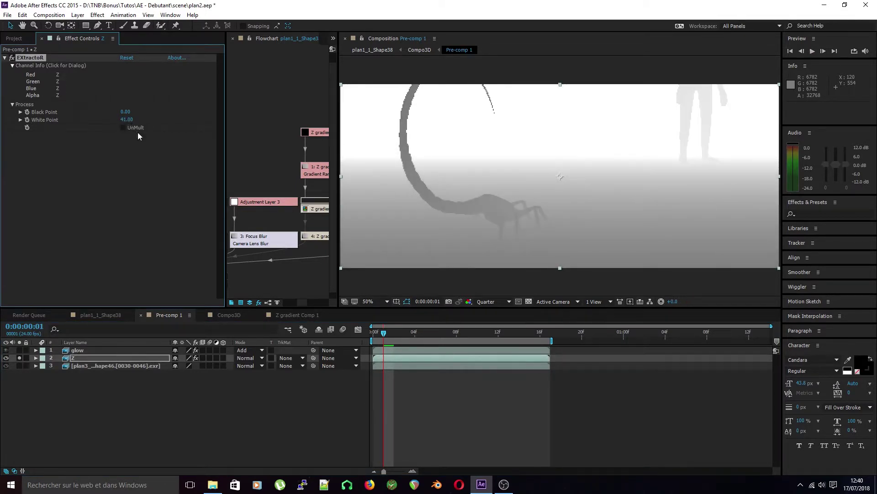
left_click(128, 120)
type("50")
key("Return")
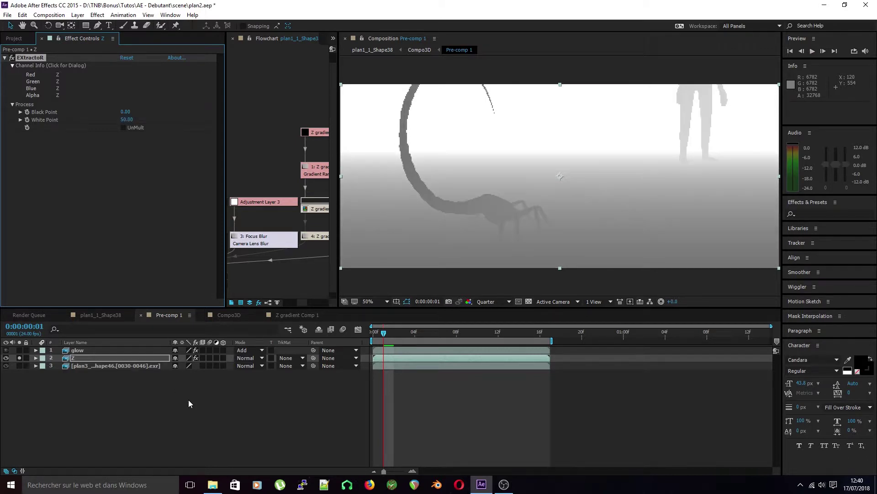
- Try an EXtractoR black point of 10 on the Z layer and settle on 5
left_click(188, 399)
left_click(127, 112)
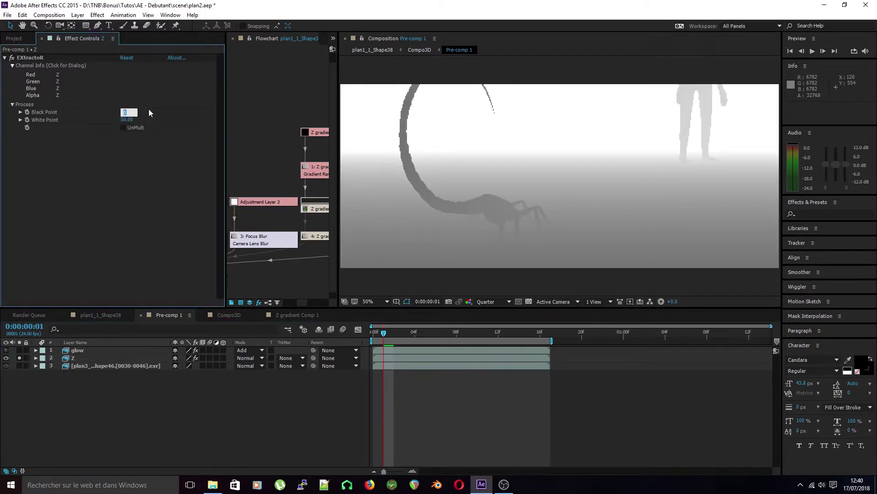
type("10")
key("Return")
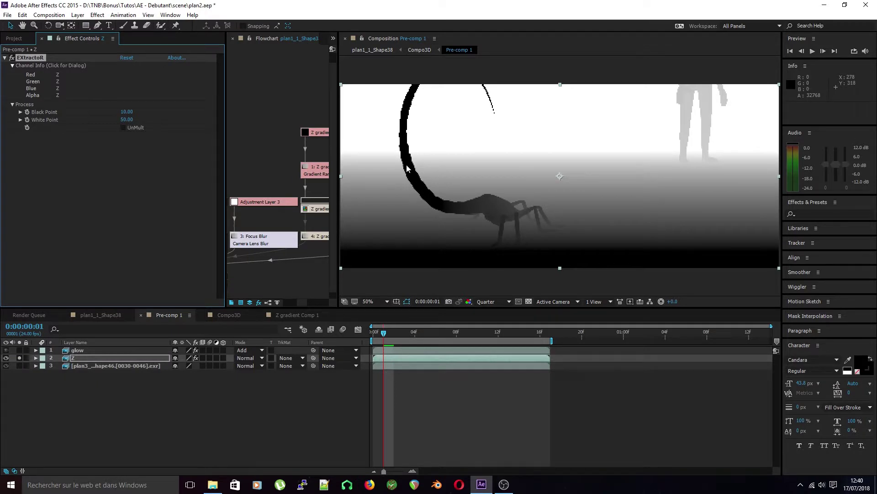
left_click(130, 111)
type("5")
key("Return")
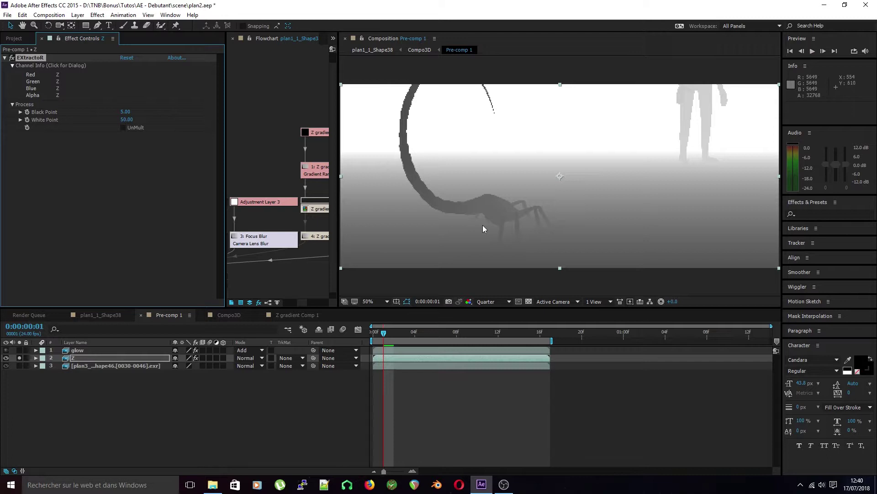
- Create a black solid (000000) at 1920 × 804 px in Pre-comp 1
right_click(97, 401)
left_click(65, 418)
key("ctrl+y")
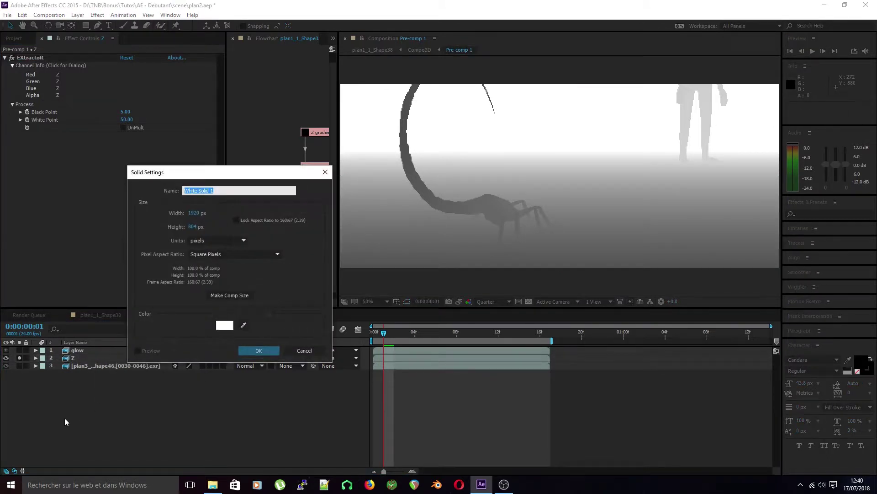
left_click(224, 324)
type("000000")
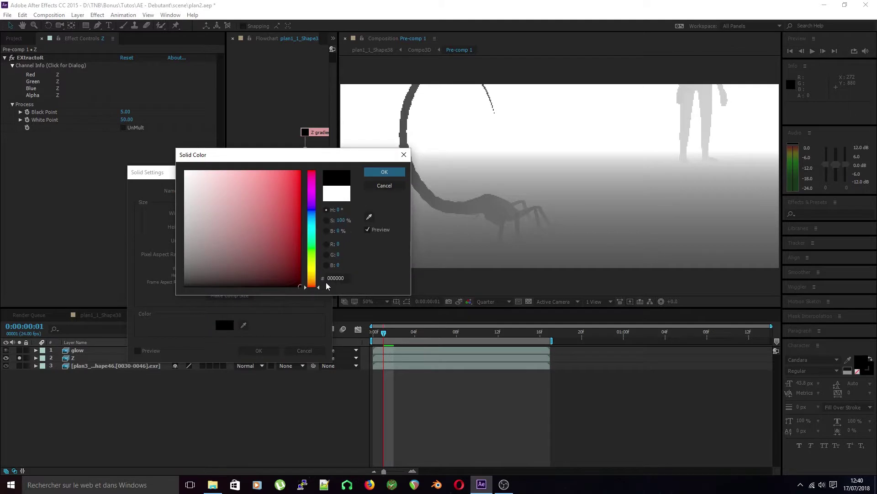
left_click(383, 178)
left_click(258, 350)
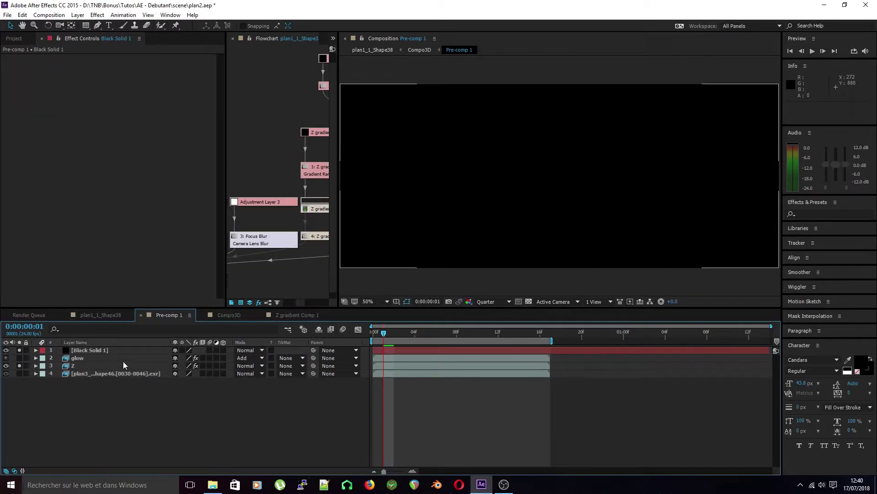
- Place the Z layer directly above the black solid, turn off soloing and give the solid the Luma Matte "Z" track matte
mouse_move(91, 351)
left_mouse_down()
mouse_move(92, 358)
mouse_move(78, 349)
left_mouse_up()
left_click(109, 396)
left_click(104, 394)
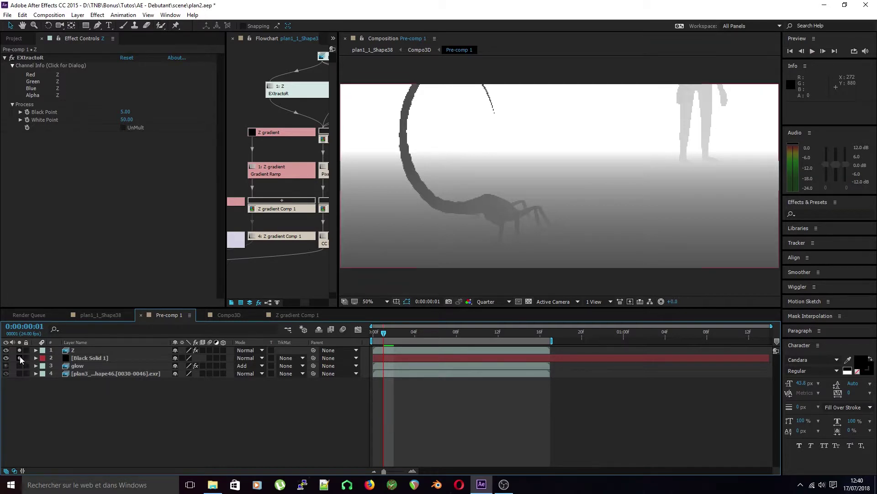
left_click(83, 351)
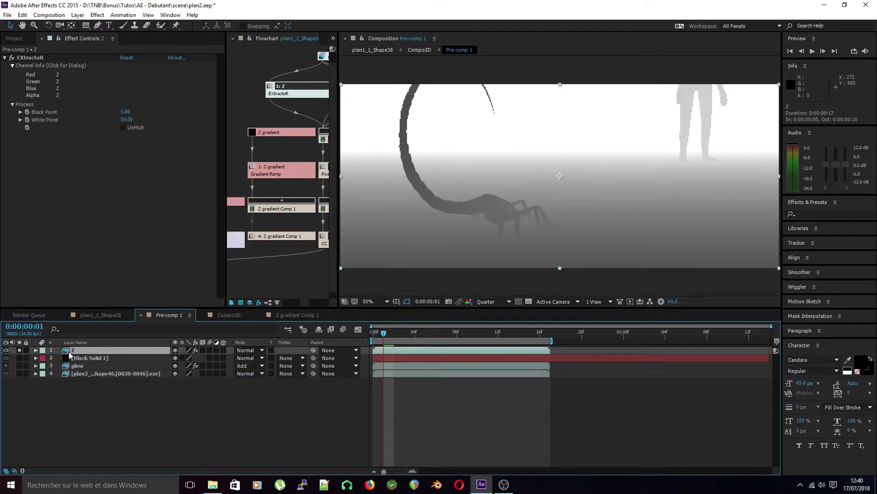
left_click(104, 359)
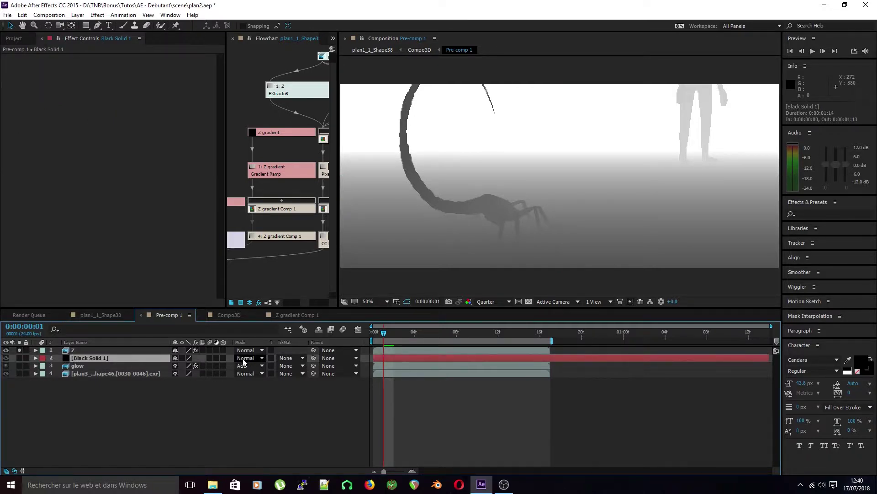
left_click(287, 357)
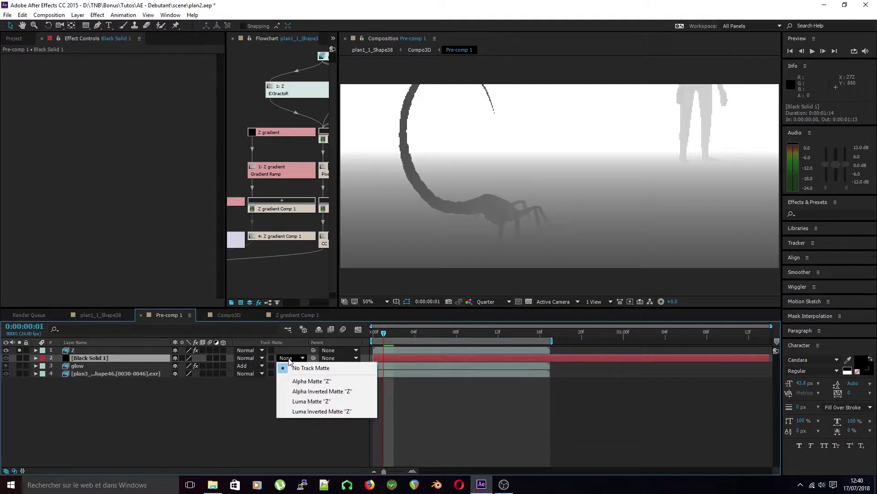
left_click(322, 402)
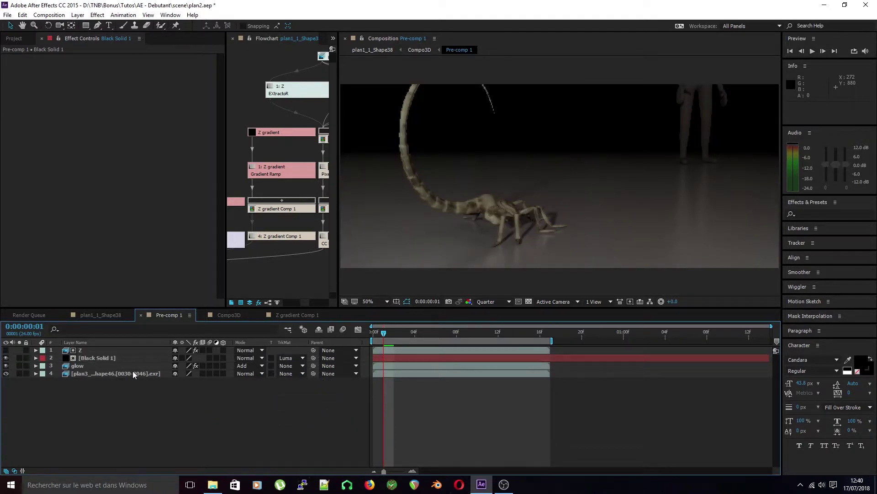
- Toggle the black solid's visibility repeatedly to compare the shot with and without the depth darkening
left_click(6, 358)
left_click(7, 358)
left_click(6, 358)
left_click(6, 358)
left_click(7, 358)
left_click(6, 357)
left_click(6, 358)
left_click(6, 358)
left_click(6, 359)
left_click(5, 358)
left_click(6, 358)
left_click(6, 359)
left_click(6, 358)
left_click(6, 358)
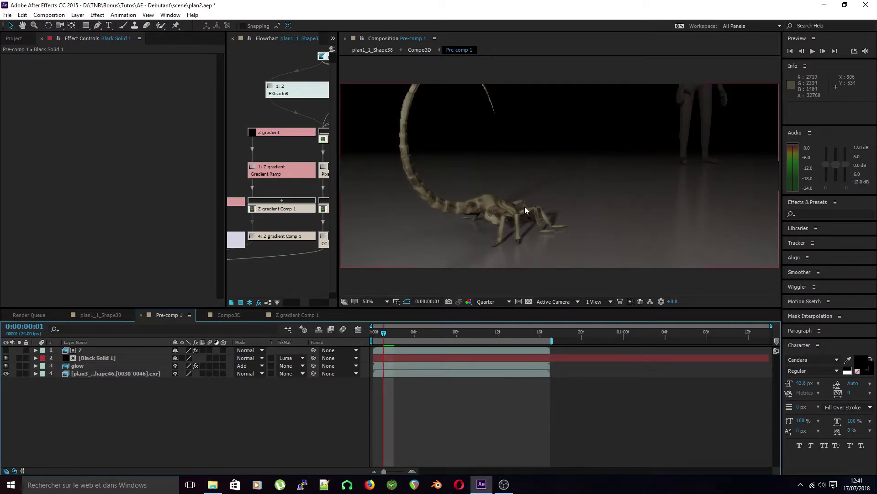
- Show the Z matte layer briefly to examine its depth gradient, hide it again and select the black solid
left_click(80, 350)
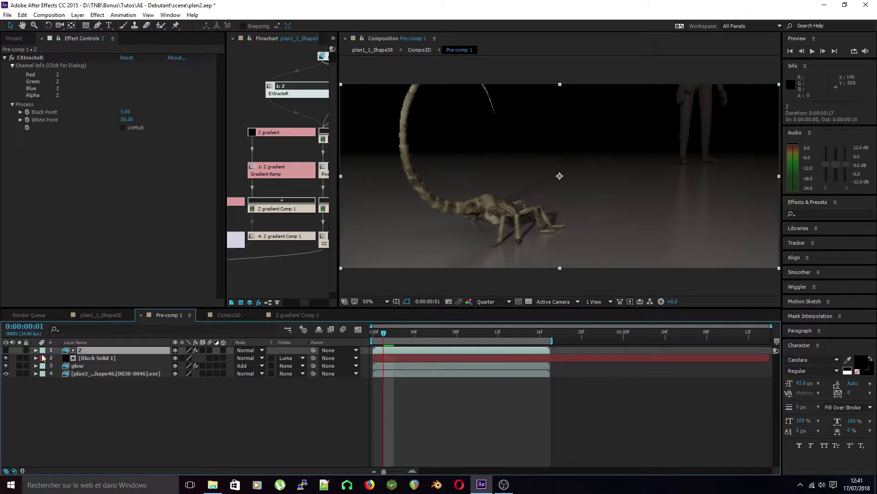
left_click(6, 350)
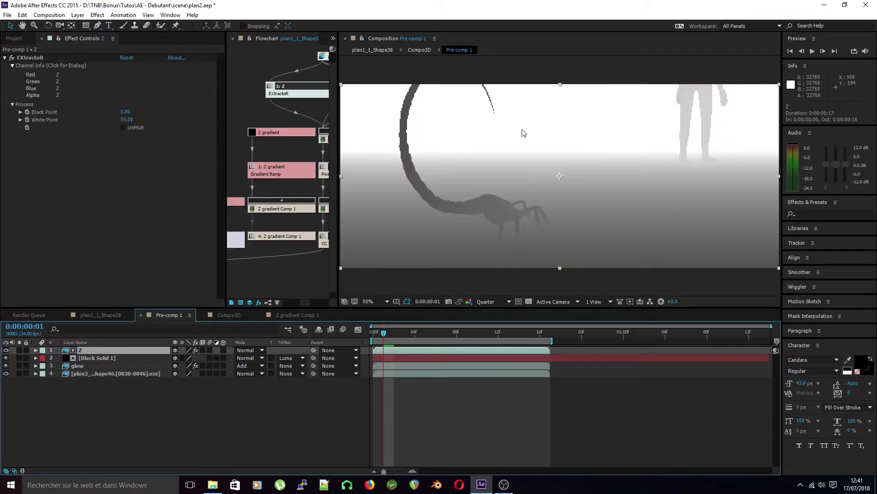
left_click(6, 350)
left_click(105, 357)
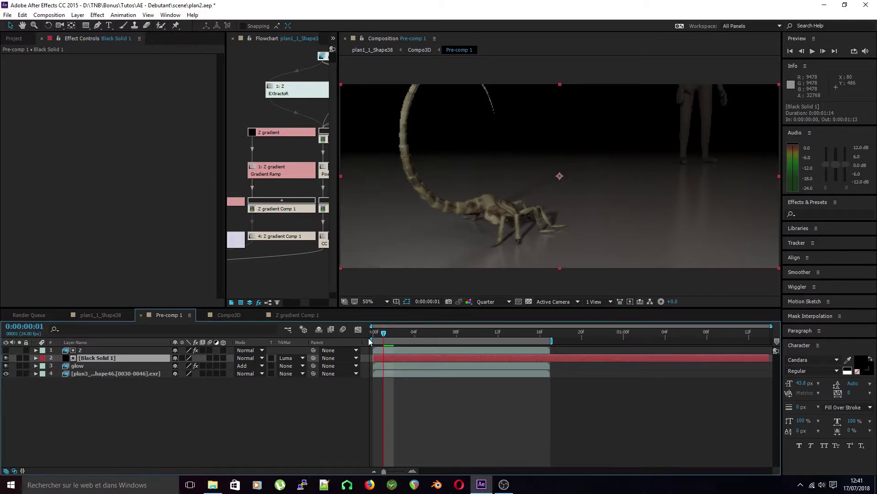
- Go to the first frame, inspect it at Full preview resolution and return the resolution to Quarter
key("Home")
left_click(487, 302)
left_click(493, 325)
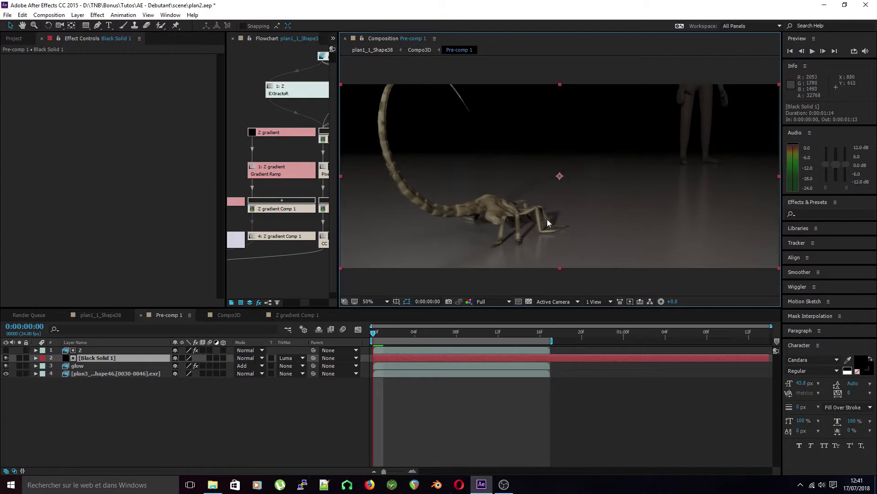
left_click(510, 302)
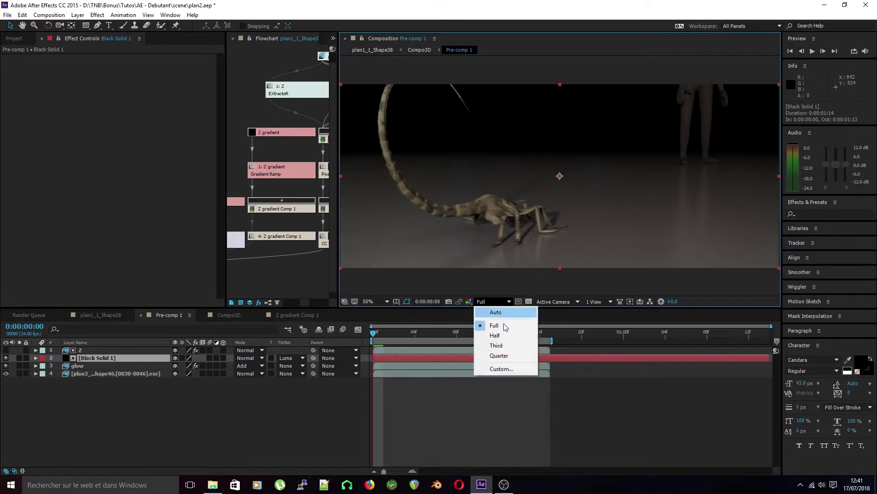
left_click(509, 353)
- Switch to Compo3D and play its preview from the first frame
key("Tab")
left_click(259, 426)
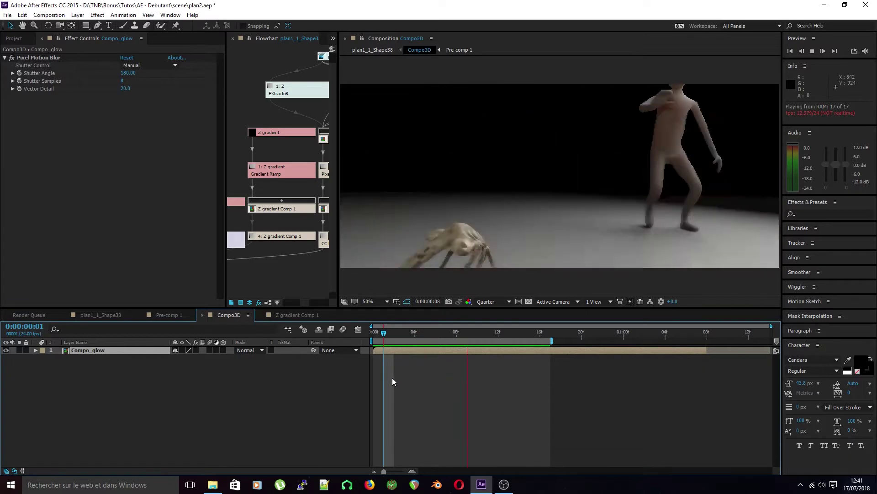
left_click_drag(428, 334, 369, 400)
key("space")
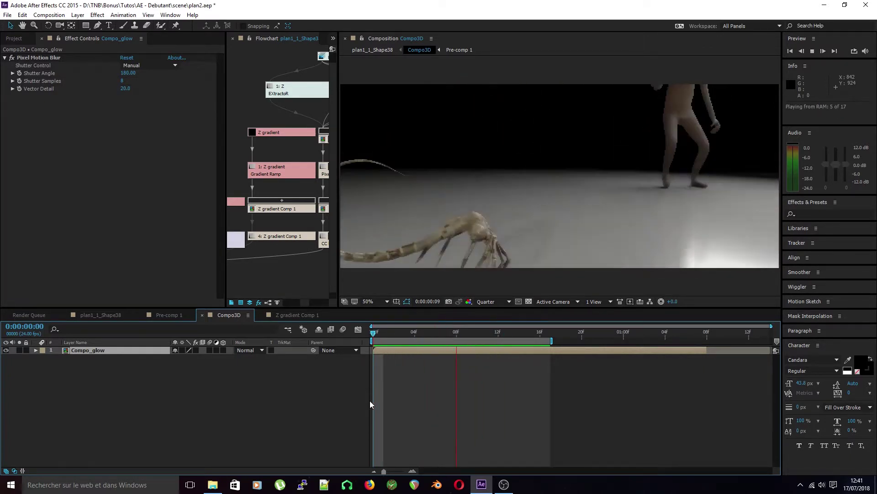
- Stop the Compo3D preview and bring the playhead back to the first frame
left_click_drag(514, 333, 358, 399)
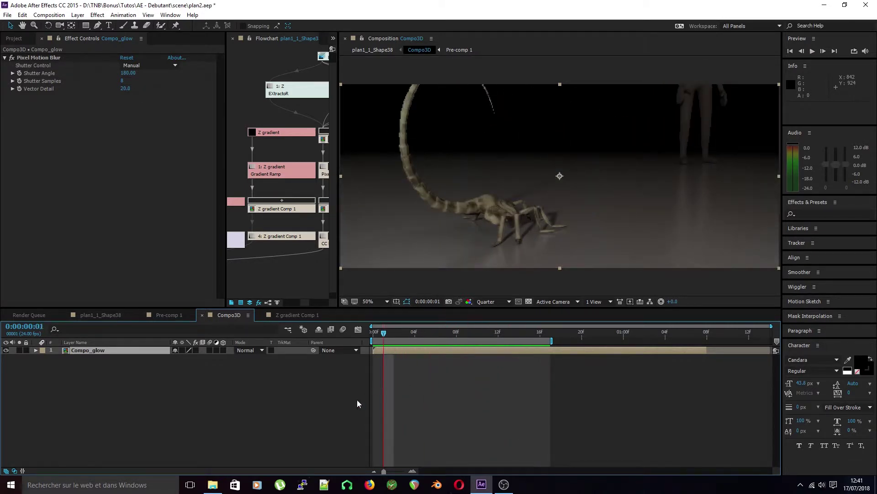
left_click(326, 411)
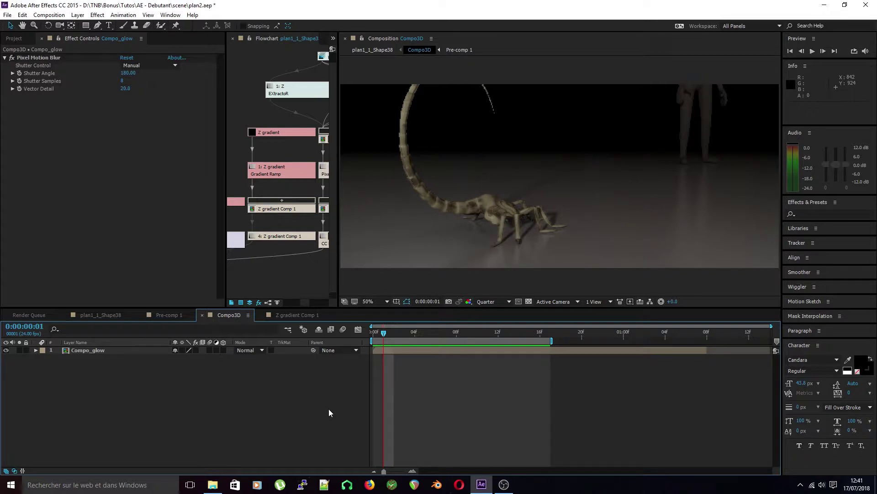
left_click_drag(388, 336, 373, 335)
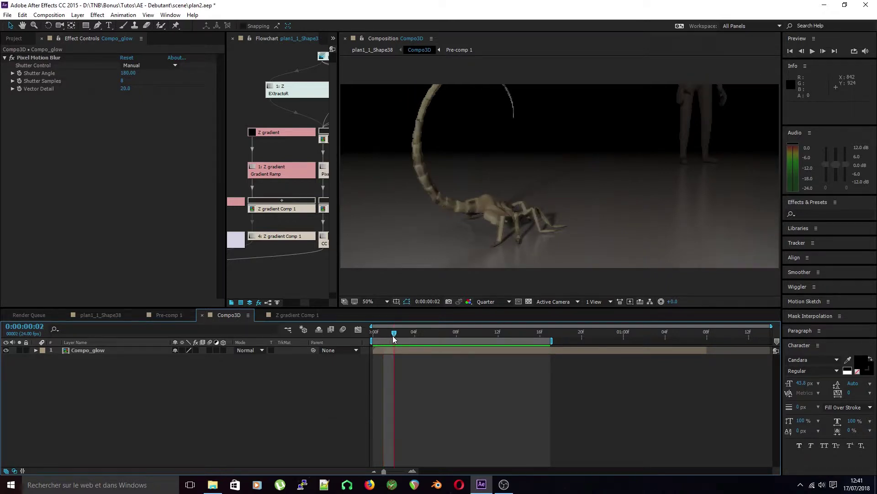
- Duplicate the Compo_glow layer and rename the copy Alien
left_click(107, 352)
key("ctrl+d")
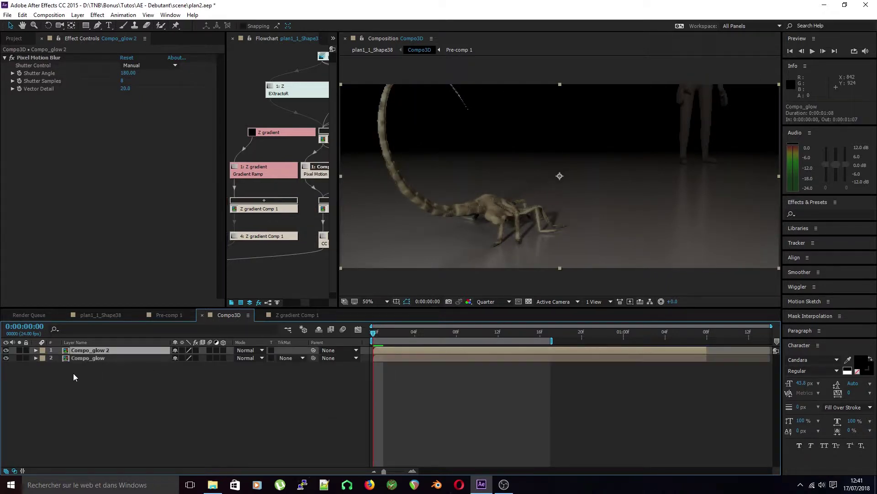
key("Return")
type("Alien")
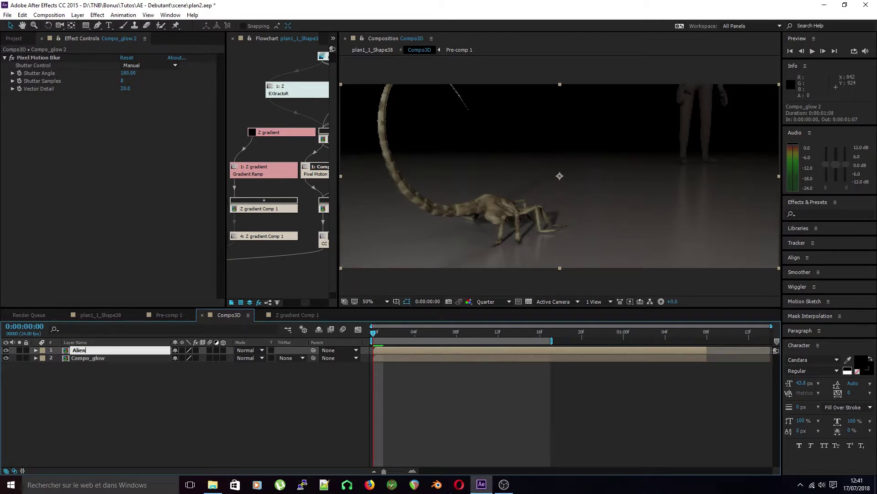
key("Return")
- Solo the Alien layer at the first frame and activate the Pen tool
left_click_drag(373, 337, 276, 421)
left_click(276, 421)
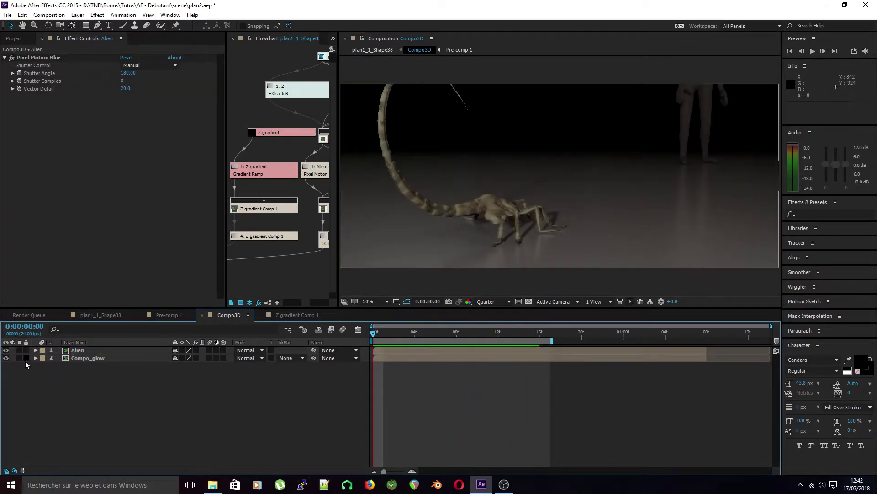
mouse_move(374, 331)
left_mouse_down()
mouse_move(478, 334)
mouse_move(374, 342)
left_mouse_up()
left_click(19, 350)
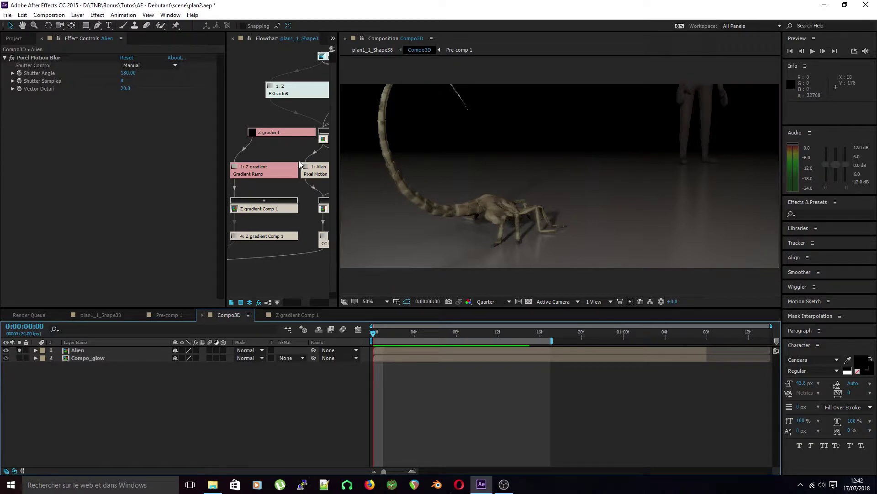
key("g")
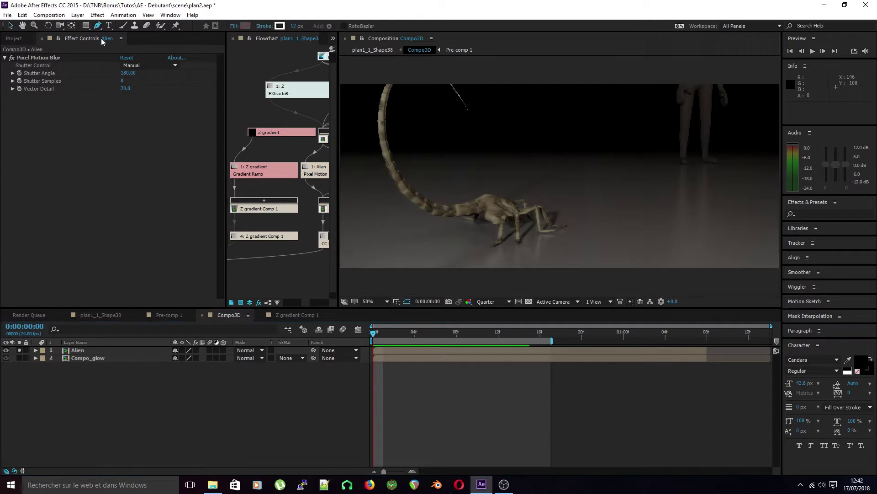
left_click(377, 92)
left_click_drag(371, 144, 378, 168)
key("ctrl+z")
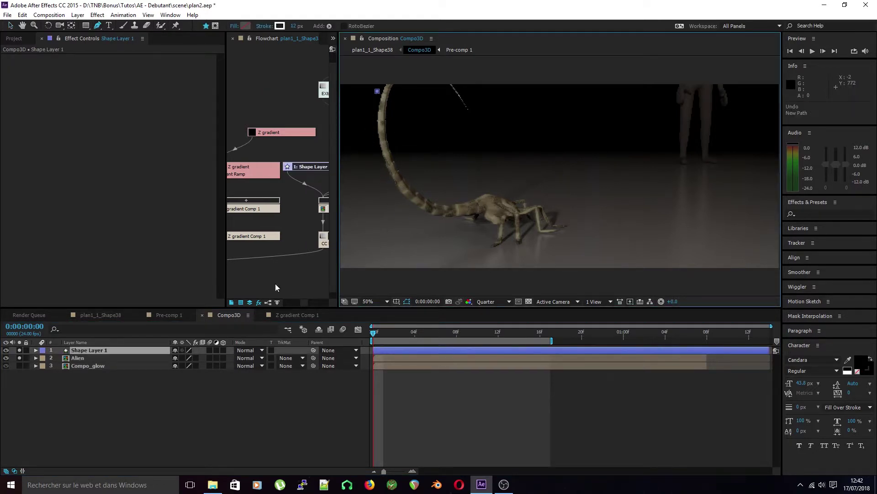
key("Delete")
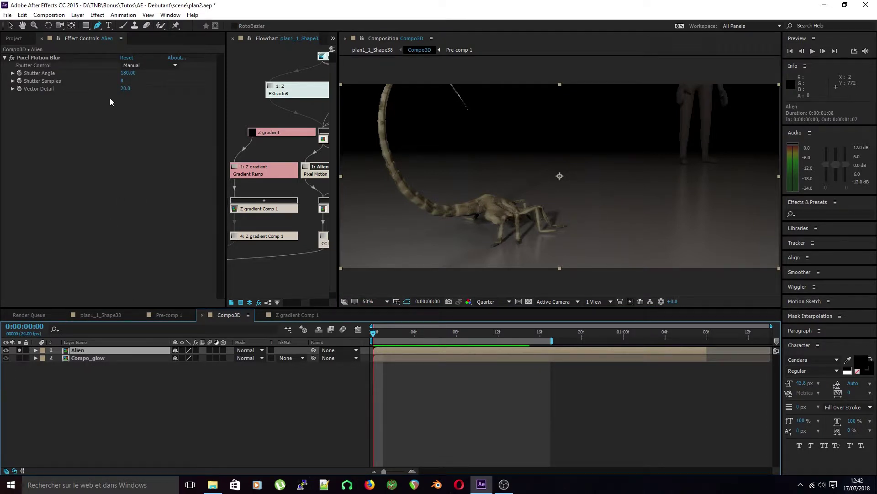
- Draw a closed curved mask on the Alien layer around the creature's body, legs and curled tail
left_click_drag(379, 90, 375, 121)
left_click_drag(398, 196, 465, 230)
mouse_move(508, 254)
left_mouse_down()
mouse_move(570, 233)
mouse_move(565, 204)
left_mouse_up()
left_click_drag(531, 193, 425, 188)
left_click_drag(401, 141, 400, 122)
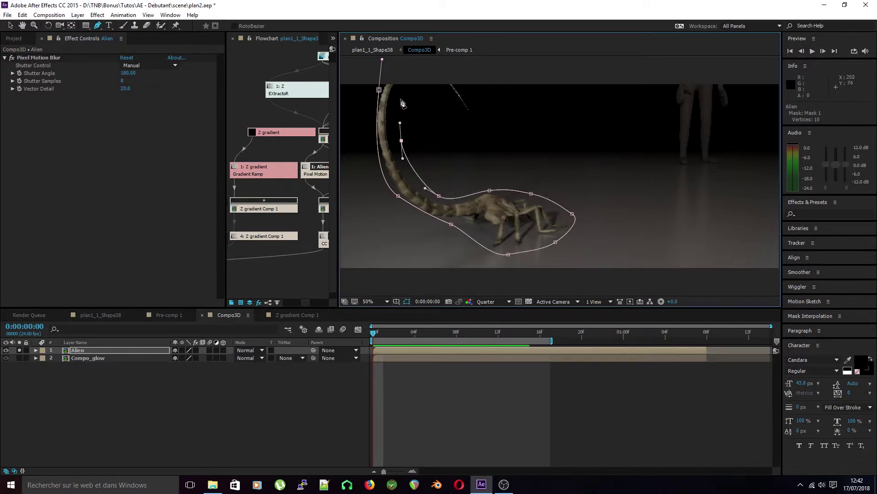
left_click(474, 115)
left_click_drag(473, 106, 451, 77)
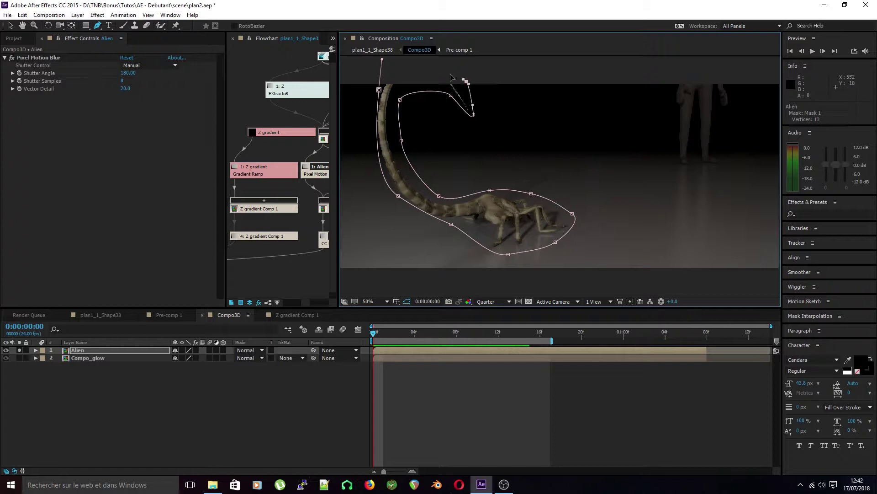
left_click(379, 89)
left_click(268, 386)
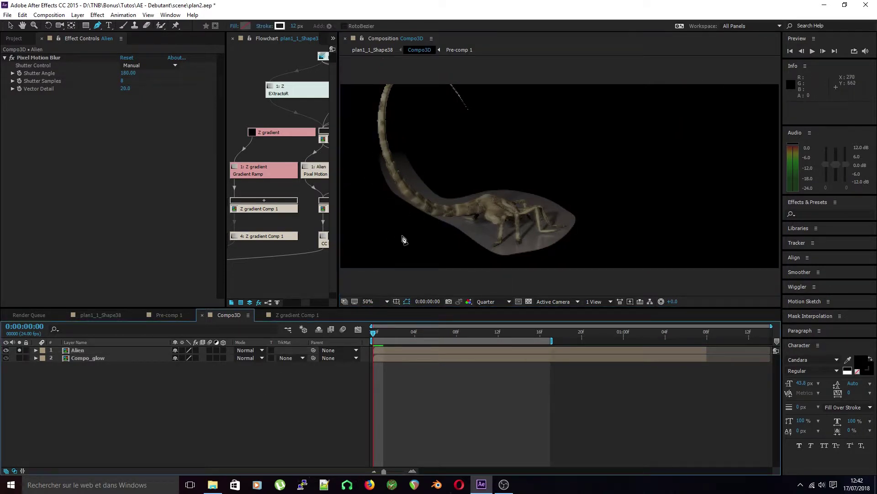
- Reveal all properties of the Alien layer's mask and set its mode to None
left_click(83, 351)
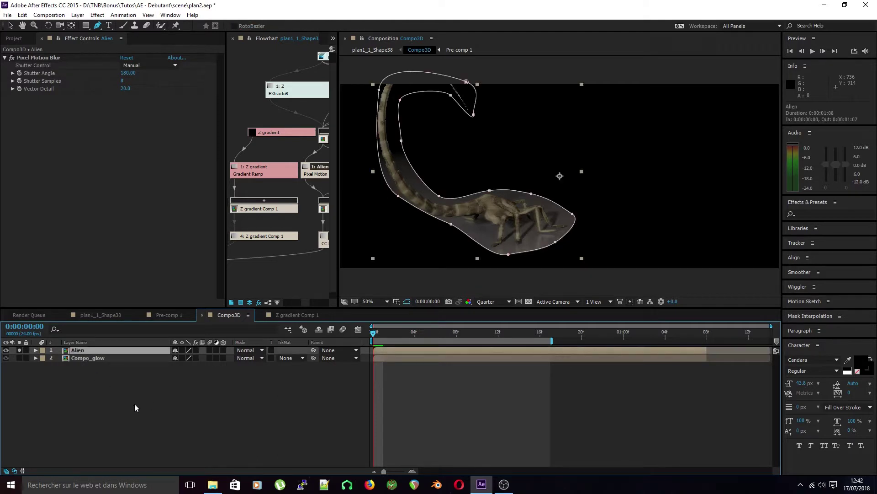
left_click(132, 376)
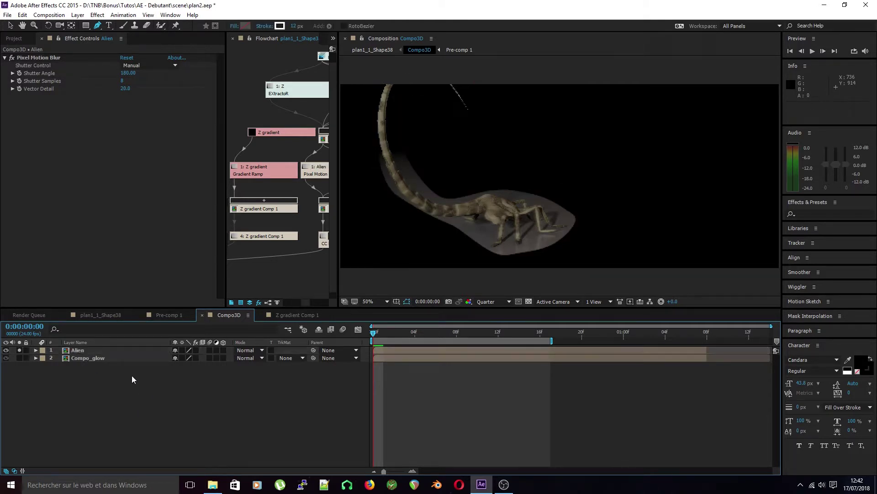
left_click(119, 353)
key("m")
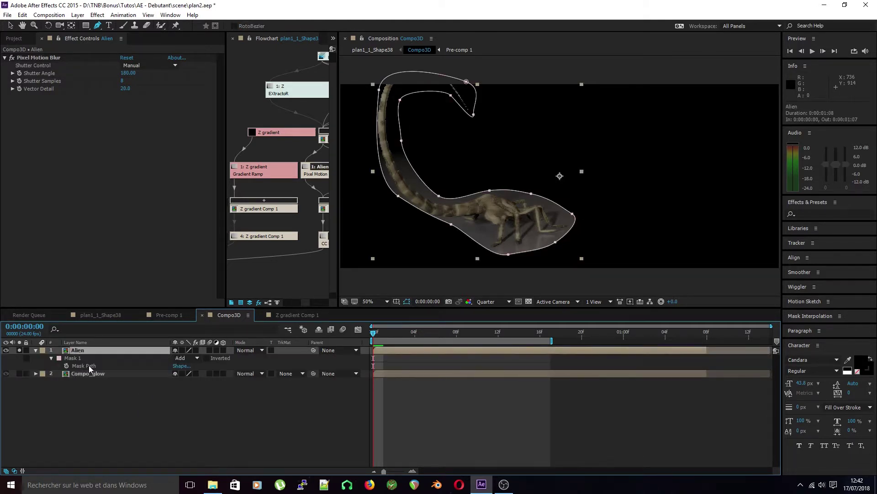
left_click(51, 360)
left_click(51, 358)
left_click(182, 360)
left_click(194, 367)
left_click(111, 358)
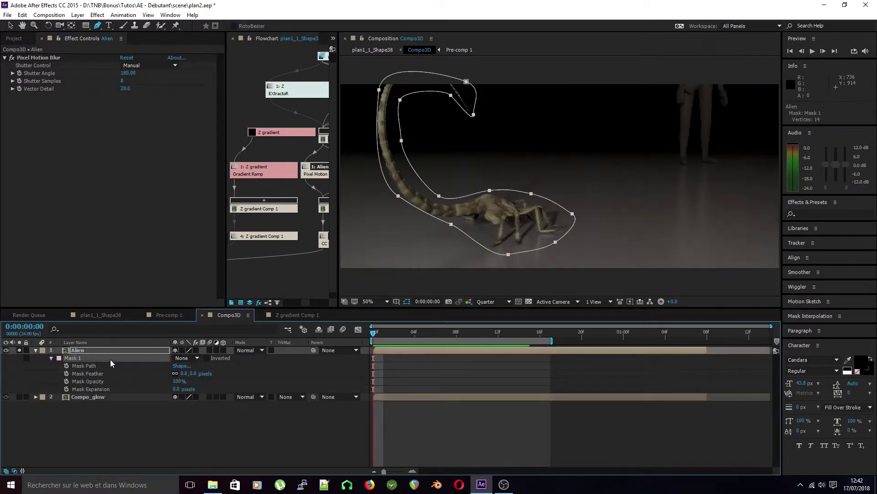
- Try the Add and Subtract modes on the Alien mask and return it to None
key("v")
left_click(334, 416)
left_click(181, 358)
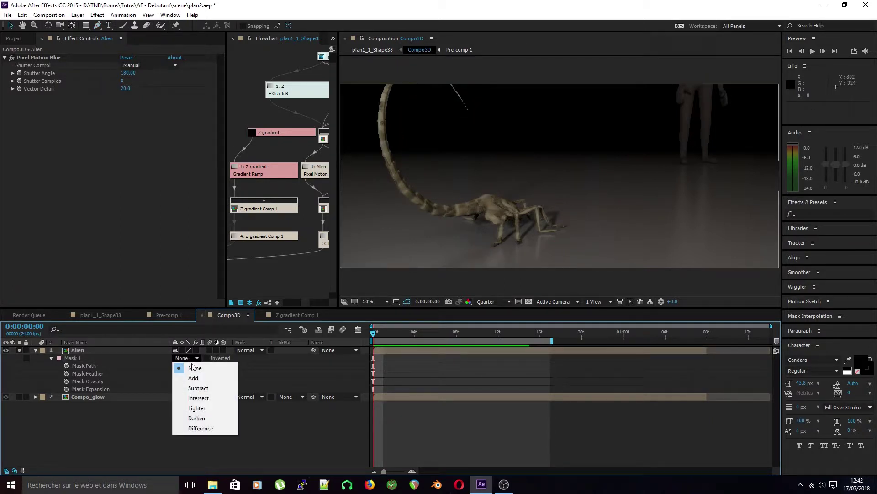
left_click(192, 375)
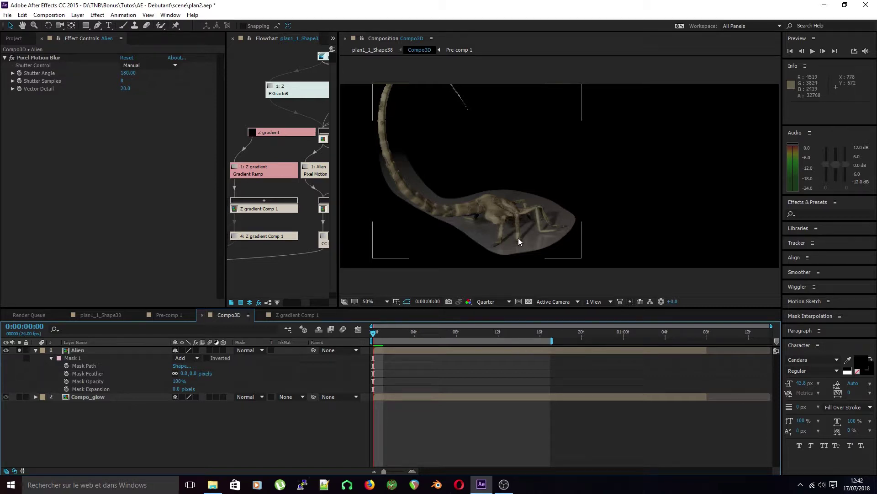
left_click(192, 357)
left_click(198, 388)
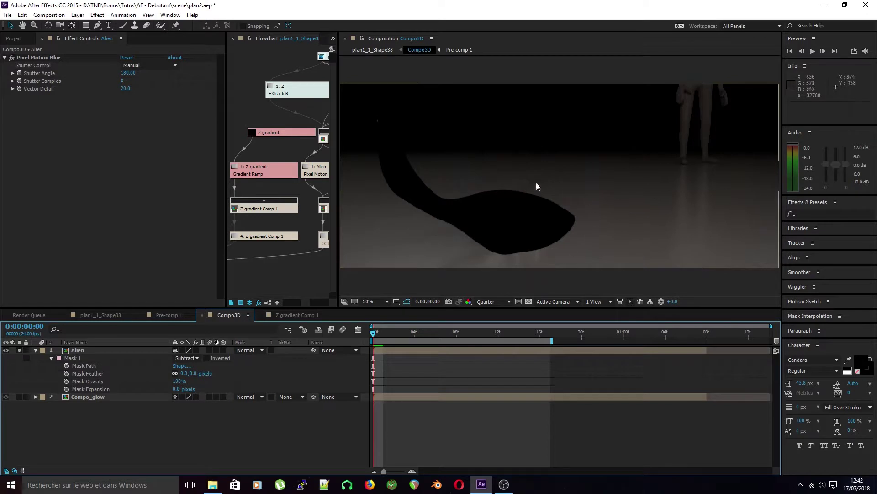
left_click(191, 357)
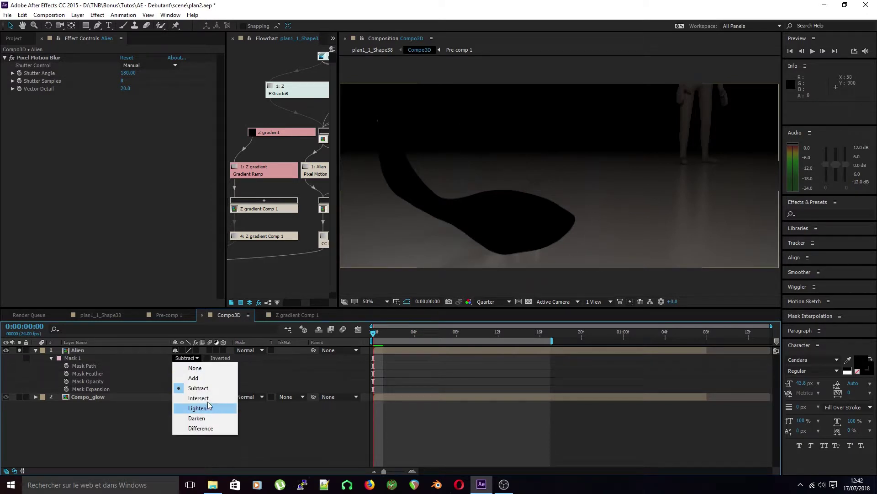
left_click(195, 368)
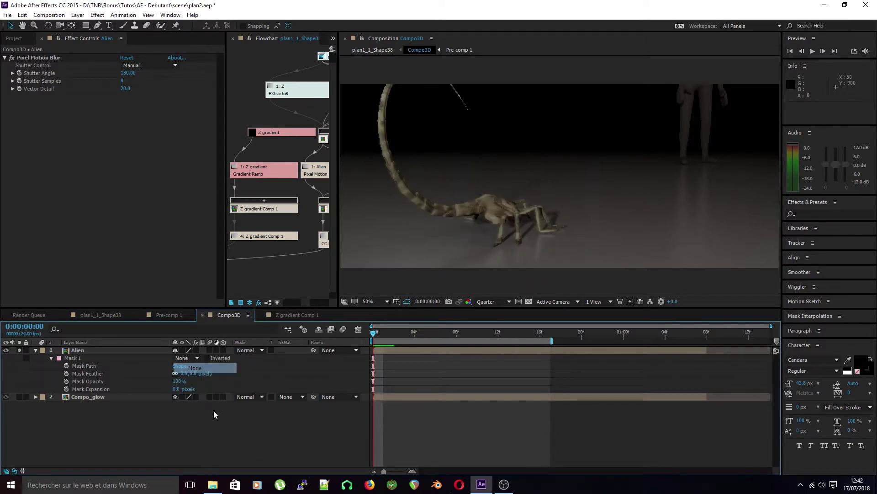
- Enable Mask Path keyframing for the Alien mask at the first frame
left_click(132, 357)
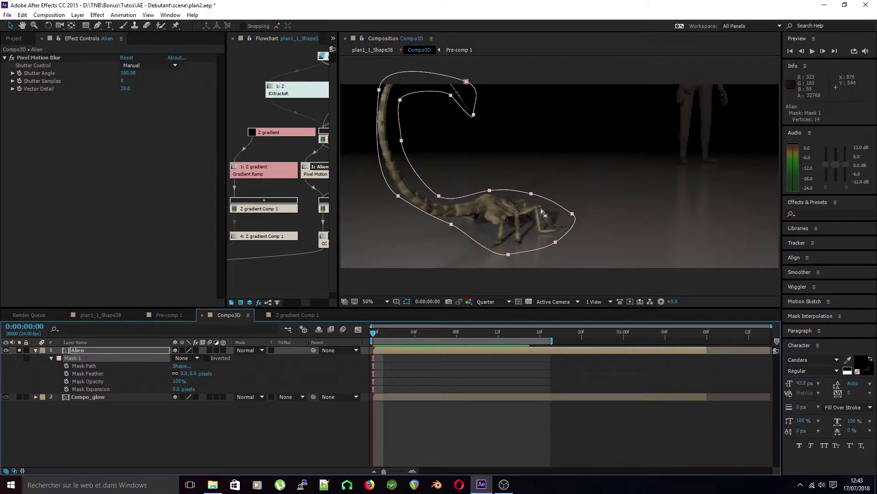
left_click(561, 184)
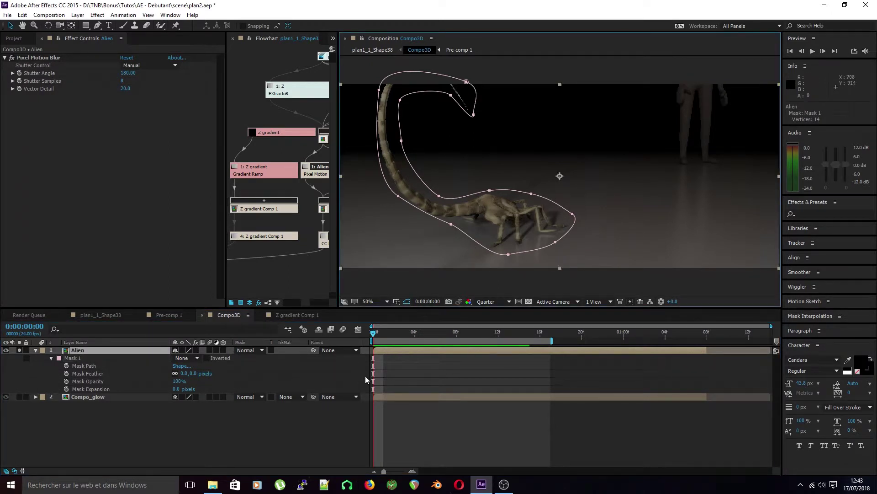
left_click(66, 366)
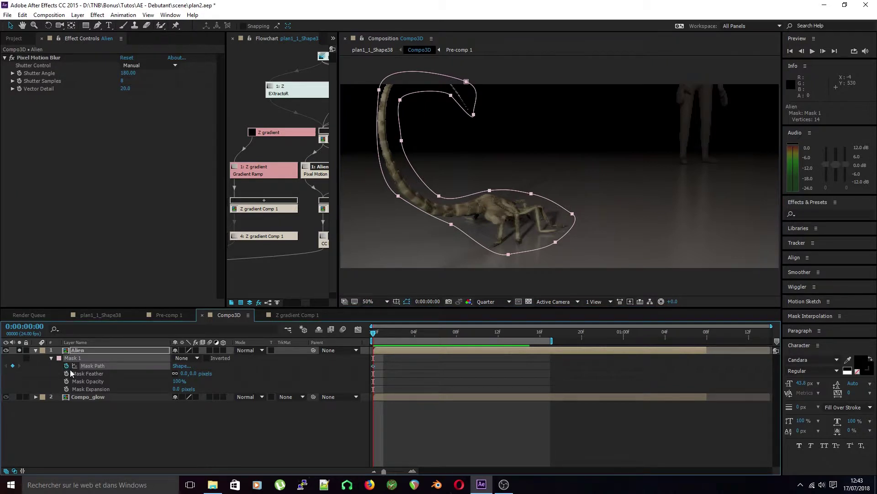
left_click(162, 432)
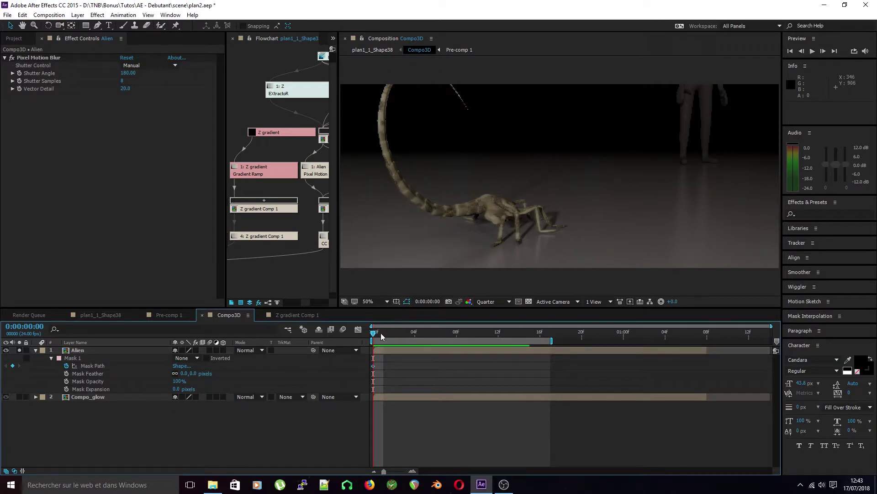
- At frame 4, reshape the Alien mask's points to follow the creature's raised tail and body
left_click_drag(375, 333, 415, 340)
left_click(400, 350)
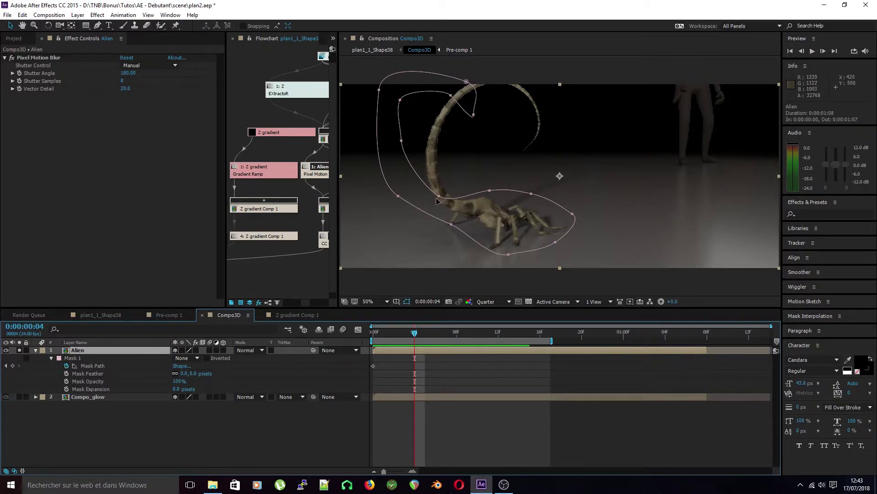
left_click_drag(441, 202, 446, 158)
left_click(412, 145)
left_click_drag(400, 100, 552, 129)
left_click_drag(476, 92, 521, 74)
key("ctrl+z")
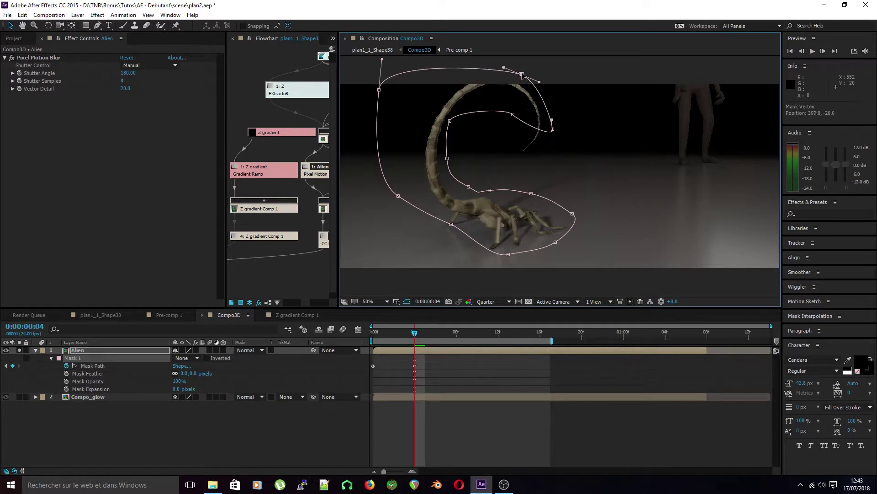
left_click_drag(379, 90, 431, 93)
left_click_drag(399, 193, 409, 197)
left_click_drag(451, 224, 445, 233)
- At frame 7, move the whole Alien mask over the creature and extend its lower edge around the rear leg
left_click_drag(415, 338, 449, 356)
double_click(515, 253)
left_click_drag(535, 237, 539, 252)
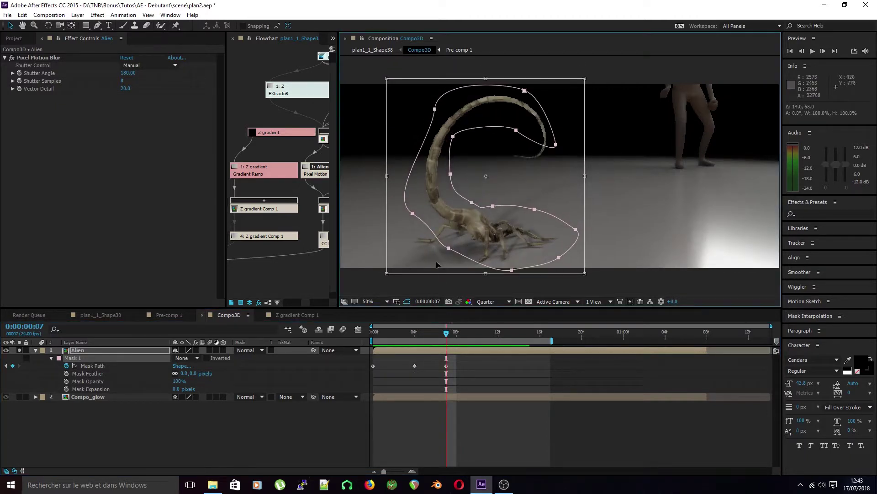
double_click(431, 209)
left_click(430, 211)
left_click_drag(413, 213, 402, 245)
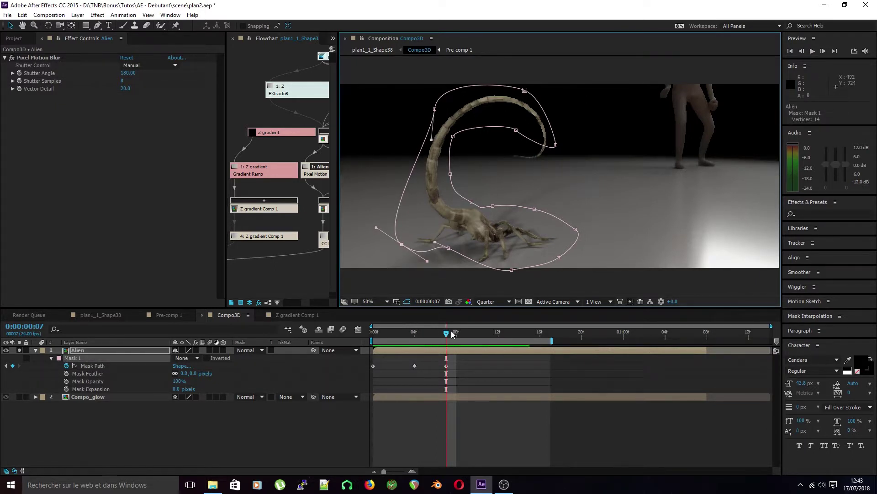
- At frame 9, reposition the Alien mask's points roughly around the creature's lowered body and off-screen tail
key("Page_Down")
key("Page_Down")
scroll(459, 239, "down", 2)
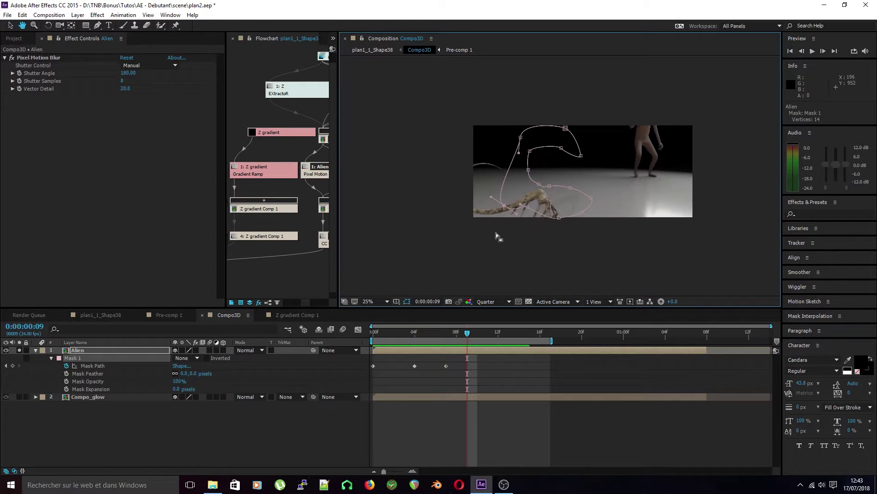
double_click(537, 202)
left_click_drag(537, 203, 507, 198)
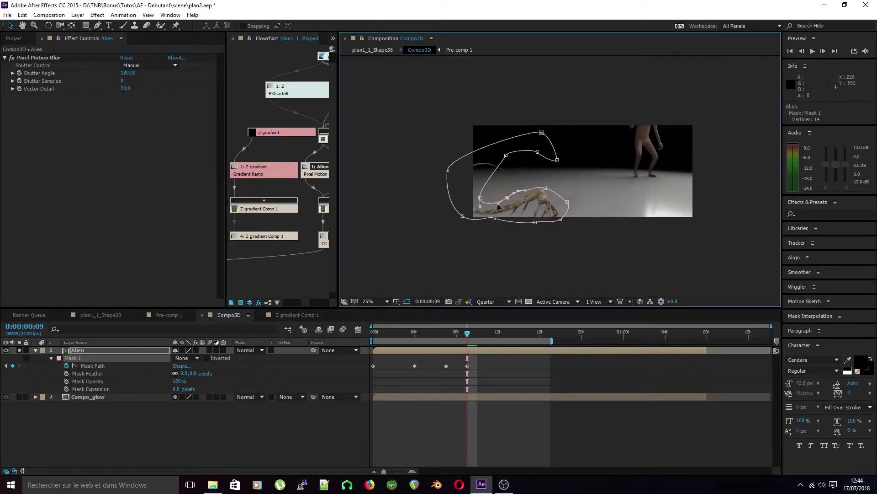
- Refine the frame 9 mask along the inner side of the tail and around its tip
scroll(476, 177, "up", 2)
left_click_drag(519, 79, 493, 145)
left_click(437, 157)
left_click_drag(401, 133, 454, 186)
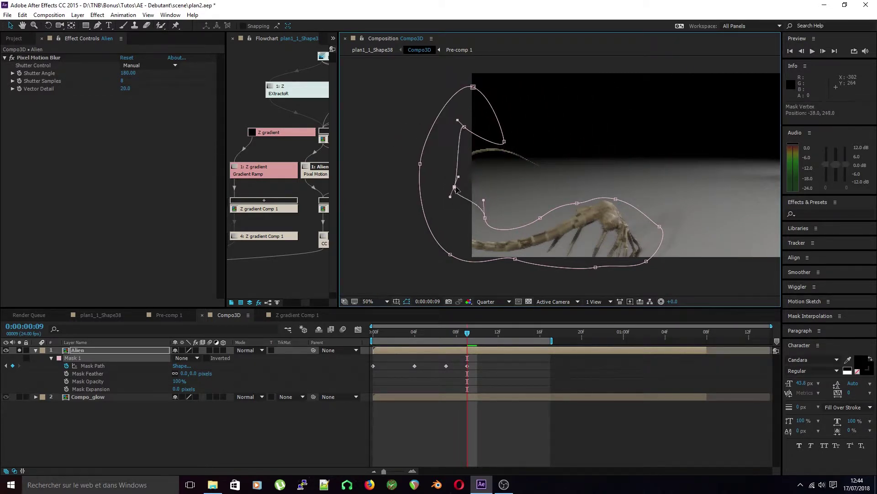
left_click_drag(485, 217, 466, 227)
left_click_drag(465, 127, 463, 169)
left_click_drag(504, 142, 553, 163)
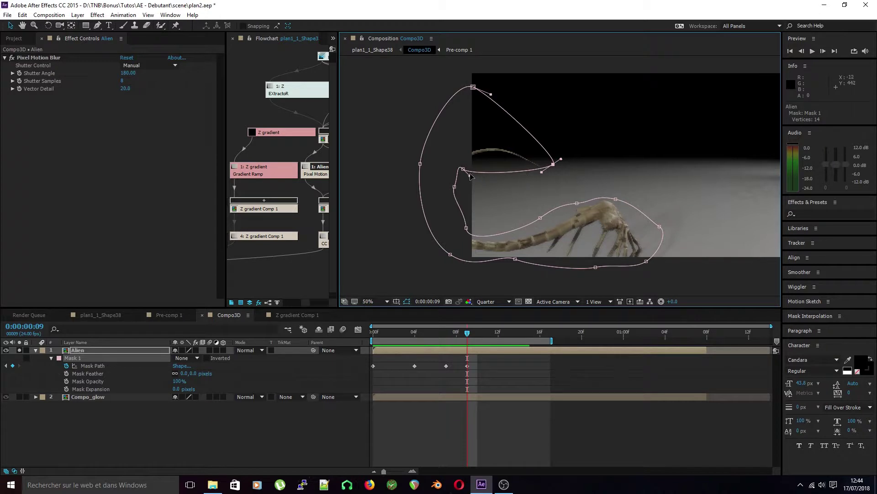
- Tighten the frame 9 mask above the tail and adjust a point along the creature's back
left_click_drag(473, 87, 483, 136)
left_click_drag(555, 174, 476, 152)
left_click_drag(544, 219, 492, 231)
left_click_drag(446, 194, 449, 188)
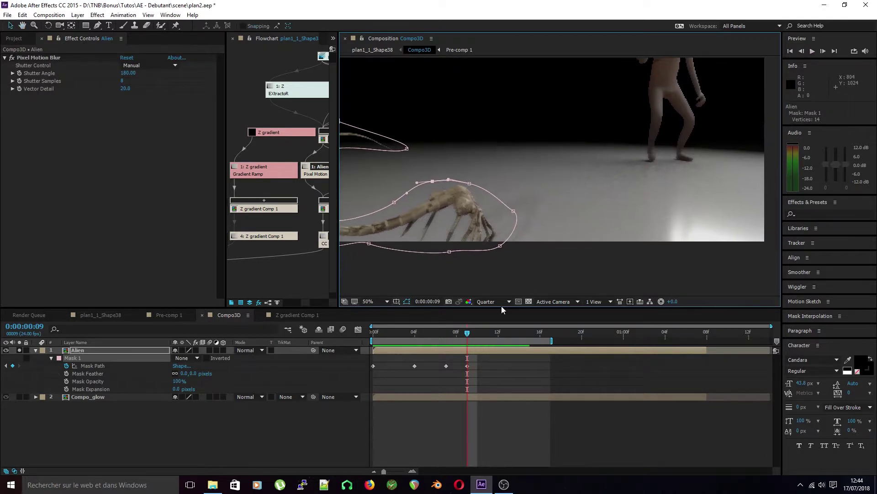
- At frame 12, reposition the Alien mask's points along the left side of the creature's legs and body
key("comma")
left_click_drag(468, 337, 500, 337)
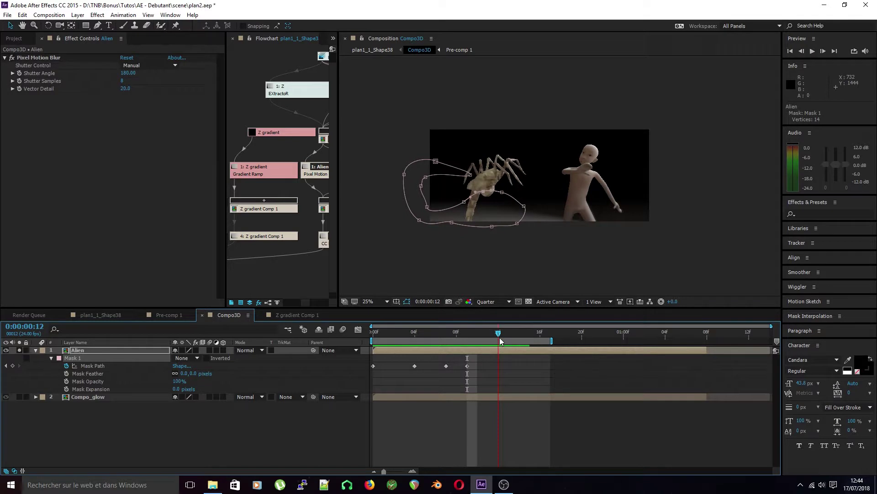
key("period")
left_click_drag(460, 203, 431, 141)
left_click_drag(466, 174, 442, 189)
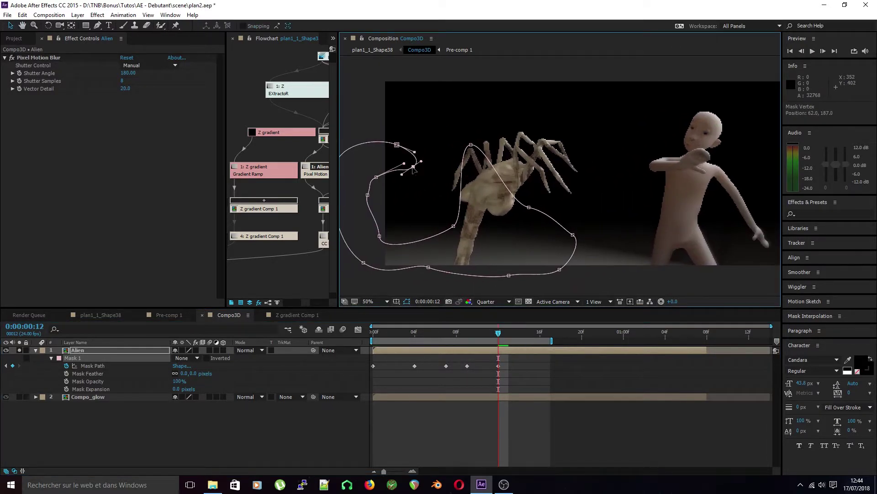
left_click_drag(453, 225, 425, 202)
- Pull the rest of the frame 12 mask around the creature's legs and body, leaving the spare points below the image
left_click_drag(518, 207, 543, 120)
left_click_drag(471, 145, 471, 140)
left_click_drag(572, 235, 595, 181)
left_click_drag(565, 267, 548, 214)
left_click_drag(492, 242, 475, 306)
scroll(564, 248, "down", 2)
scroll(524, 255, "right", 3)
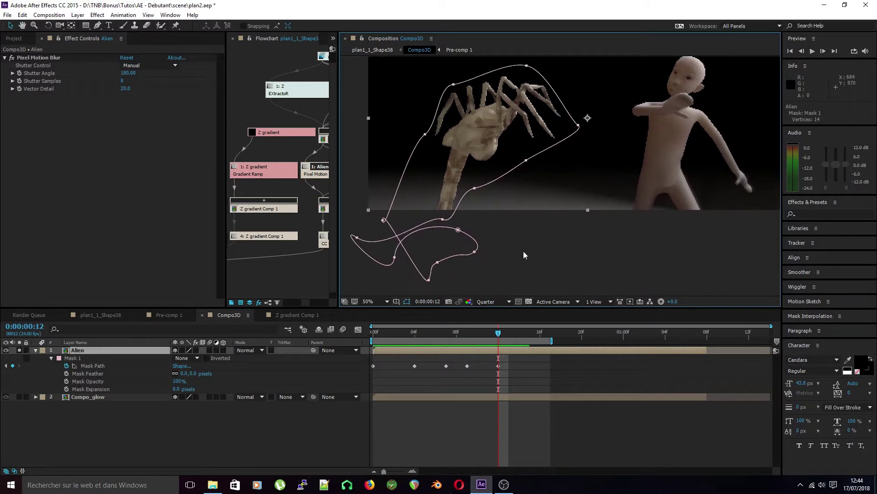
- At frame 16, reshape the Alien mask around the creature gripping the character's head
left_click_drag(499, 340, 541, 348)
left_click_drag(542, 270, 517, 291)
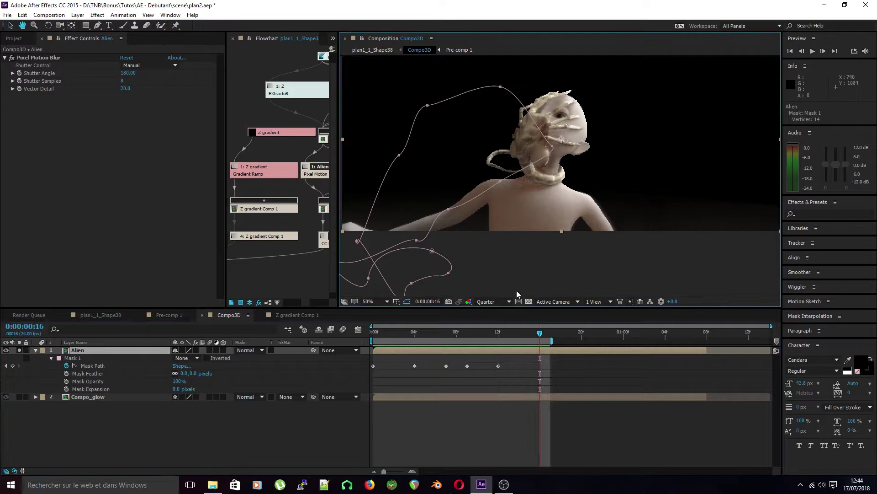
left_click_drag(448, 209, 529, 193)
left_click_drag(552, 146, 616, 117)
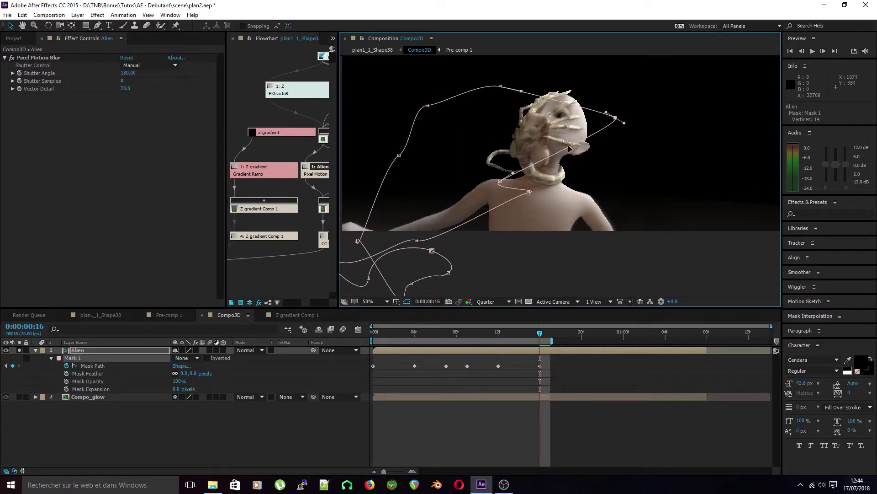
left_click_drag(500, 182, 577, 177)
left_click_drag(501, 86, 545, 77)
left_click_drag(427, 105, 491, 113)
left_click_drag(399, 155, 532, 236)
- Check the mask on neighbouring frames and adjust its lower points beneath the character's neck at frame 16
key("comma")
key("comma")
key("comma")
key("period")
key("period")
key("period")
key("period")
key("period")
key("period")
key("comma")
left_click_drag(438, 267, 522, 192)
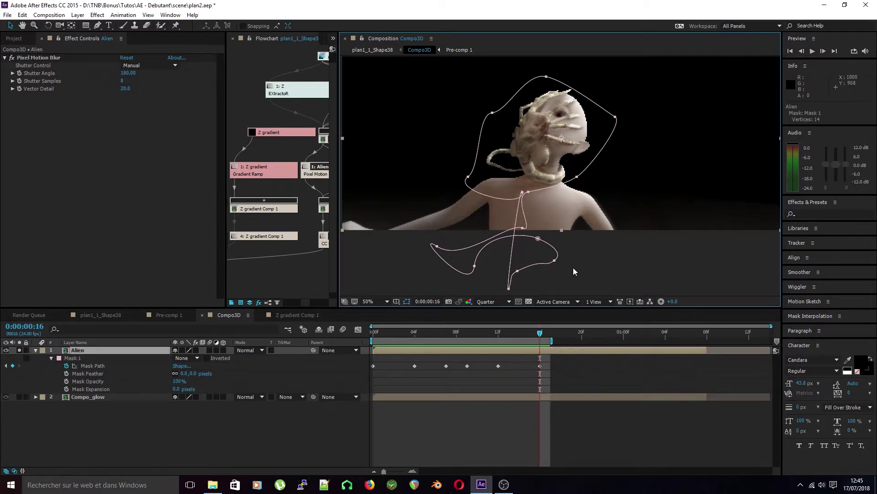
scroll(573, 270, "left", 1)
- At frame 14, fit the Alien mask around the leaping creature's spread legs, body and curled tail
left_click_drag(543, 333, 523, 347)
scroll(549, 183, "up", 2)
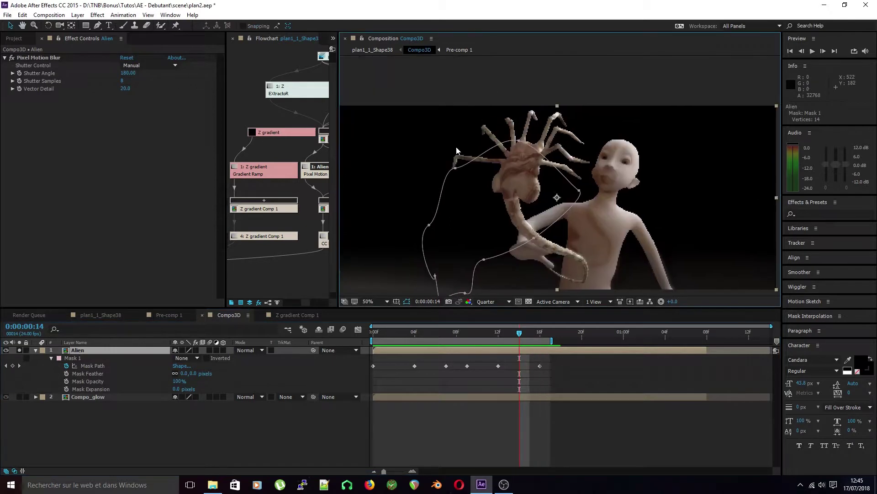
left_click_drag(516, 137, 549, 104)
left_click_drag(580, 190, 619, 122)
left_click_drag(519, 196, 620, 173)
left_click_drag(502, 224, 521, 178)
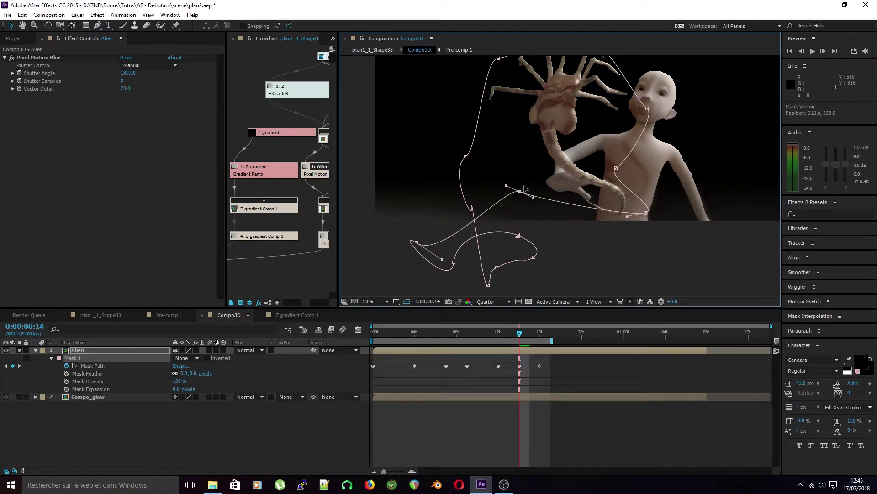
left_click_drag(425, 243, 461, 167)
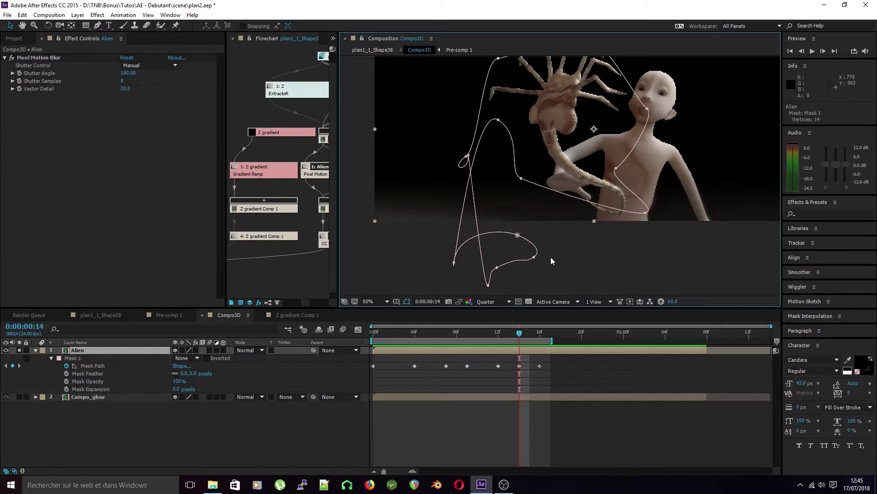
scroll(550, 257, "down", 2)
left_click(632, 261)
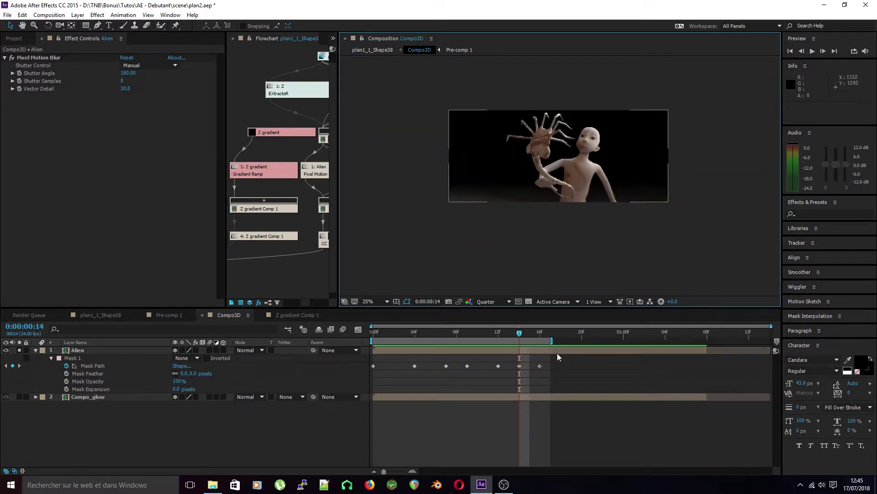
- Return to frame 0 and set the mode of the Alien layer's Mask 1 to Add
left_click_drag(518, 337, 373, 352)
left_click(396, 349)
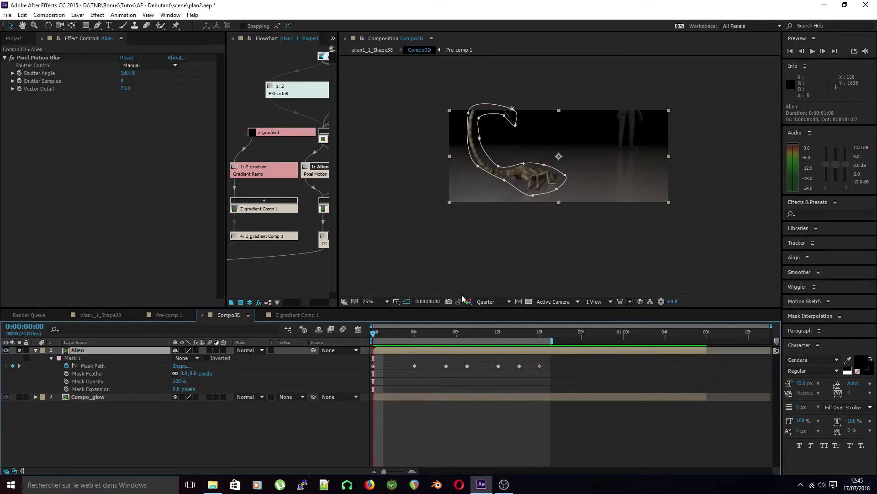
key("period")
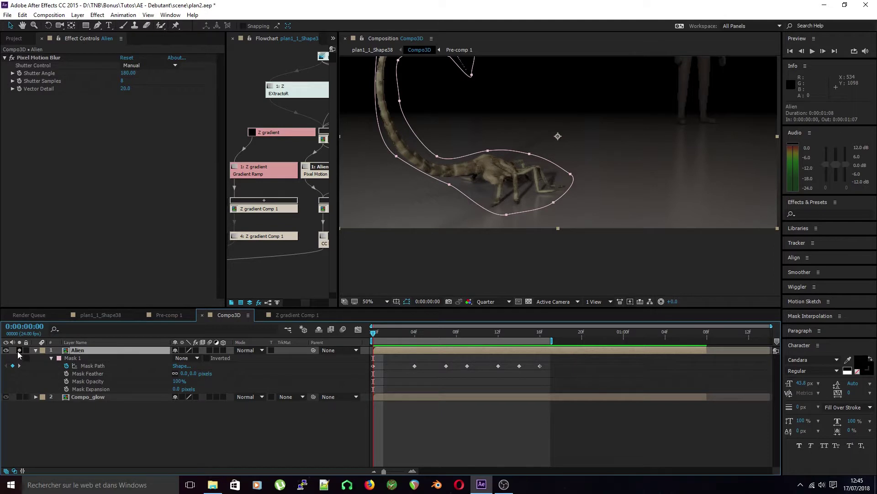
left_click(189, 358)
left_click(194, 379)
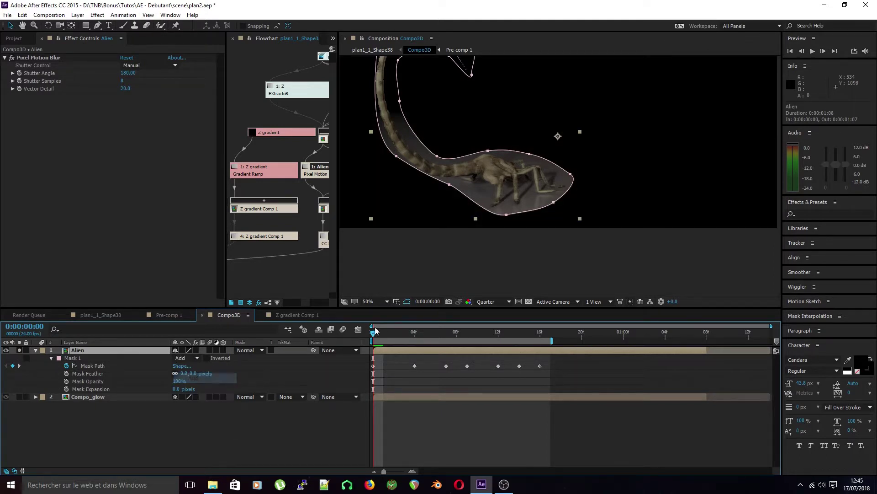
- Set the Alien mask's feather to 152 pixels and review the softened edge across the opening frames
key("comma")
left_click_drag(374, 332, 435, 332)
key("period")
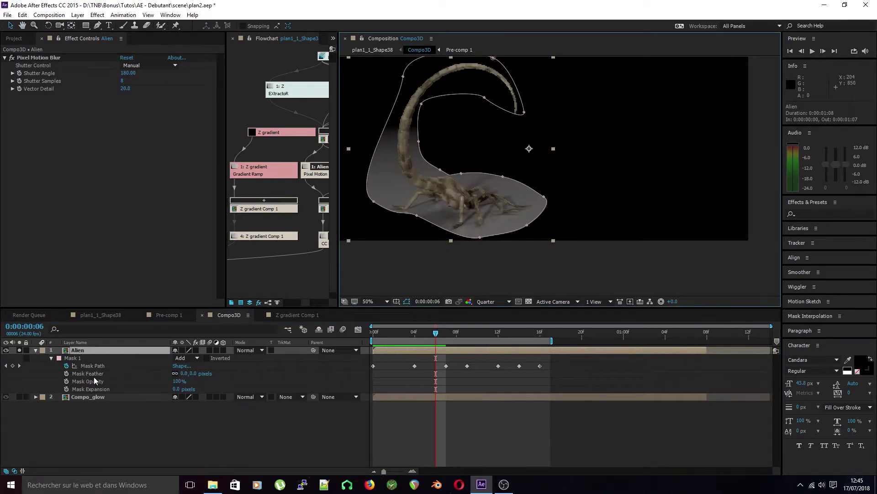
left_click_drag(190, 374, 267, 379)
left_click(259, 429)
left_click_drag(432, 340, 357, 361)
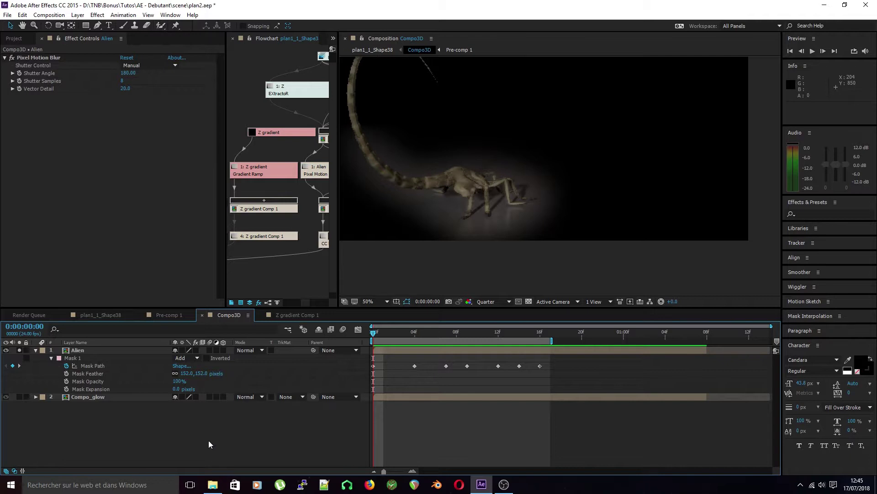
- Remove the Pixel Motion Blur effect from the Alien layer
left_click(87, 350)
left_click(70, 179)
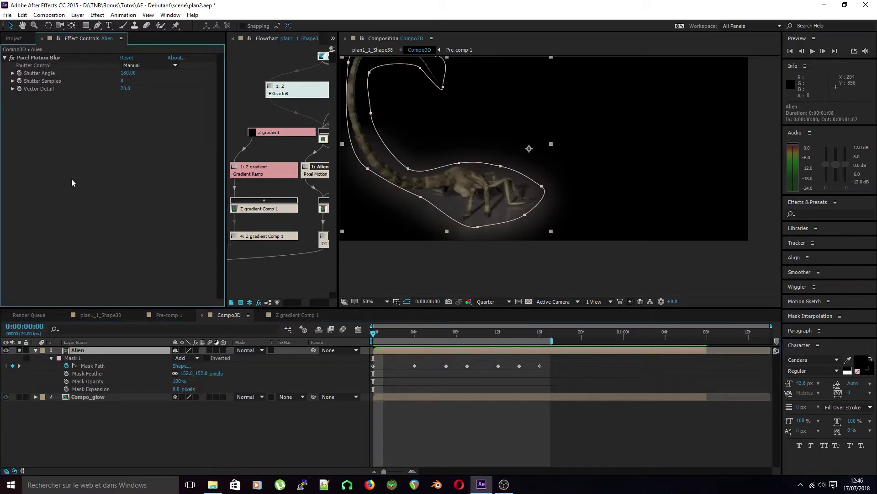
left_click(196, 350)
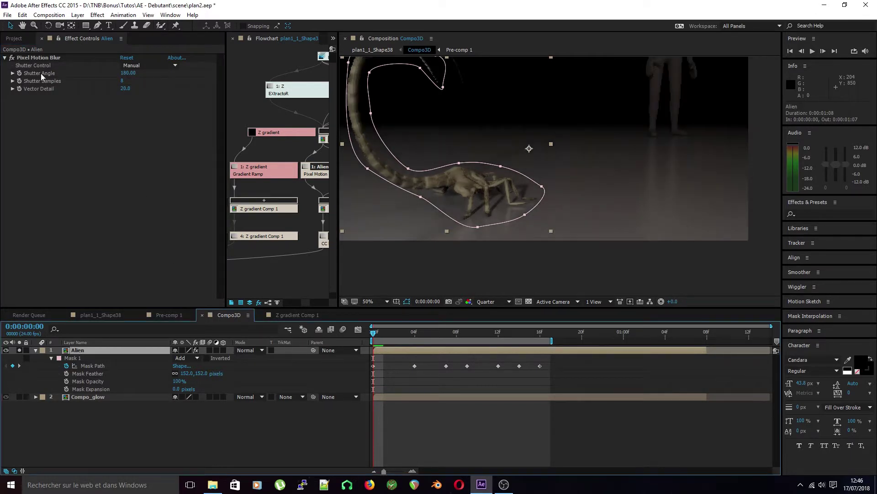
left_click(68, 123)
key("Delete")
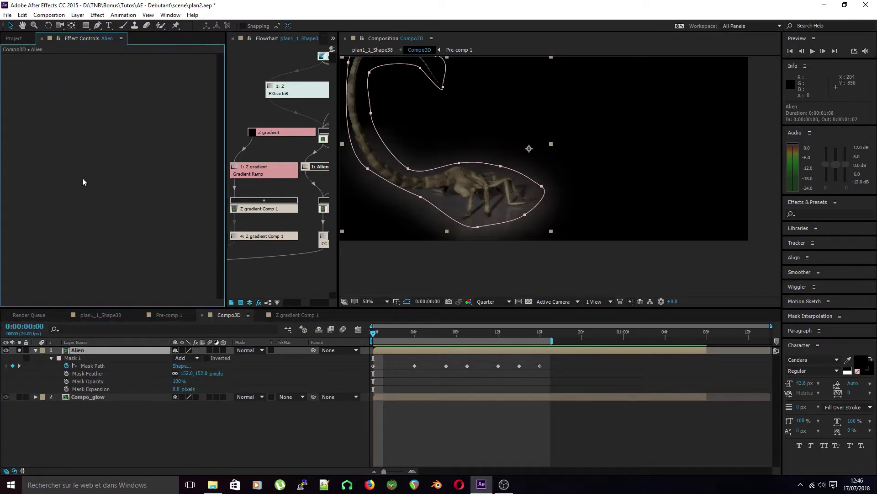
- Add a Directional Blur effect to the Alien layer
right_click(57, 116)
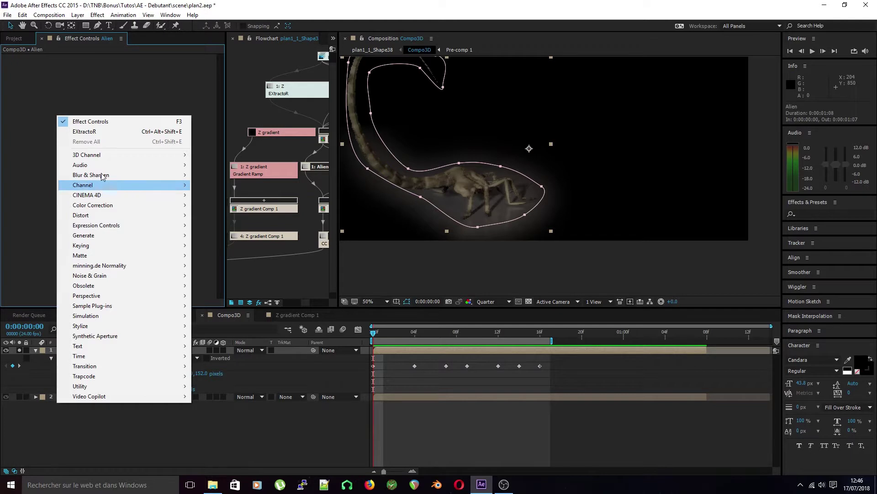
mouse_move(102, 176)
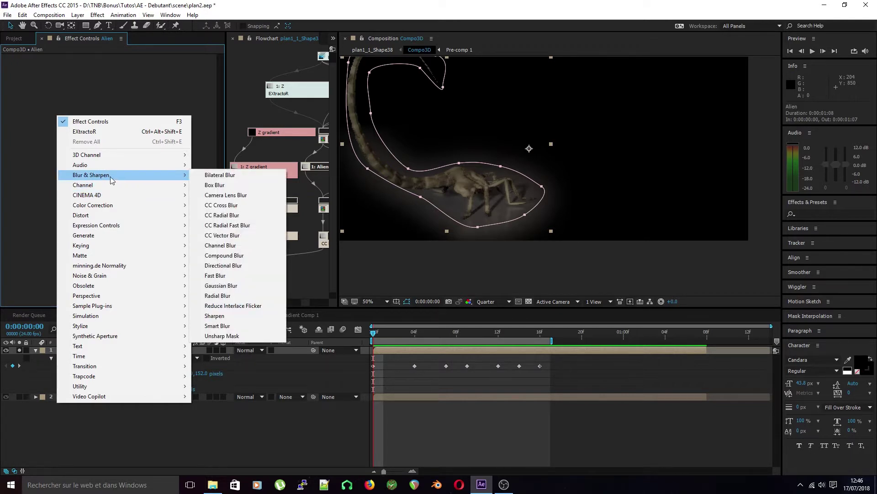
left_click(224, 265)
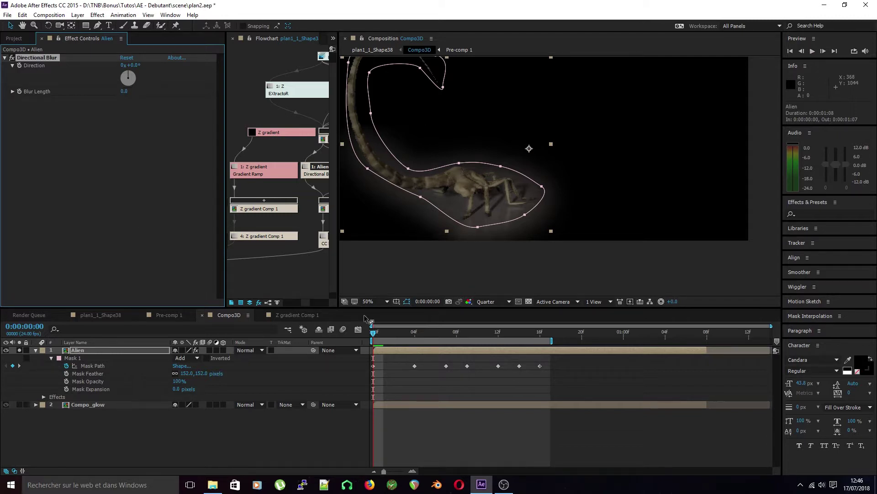
- At frame 6, try a Directional Blur direction of 47° with a blur length of about 48
left_click(396, 336)
left_click_drag(397, 336, 439, 367)
key("comma")
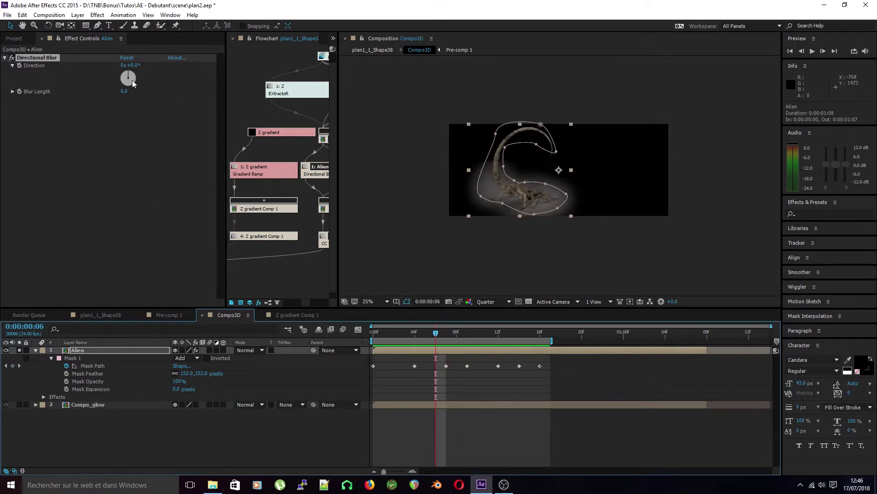
left_click_drag(133, 76, 181, 92)
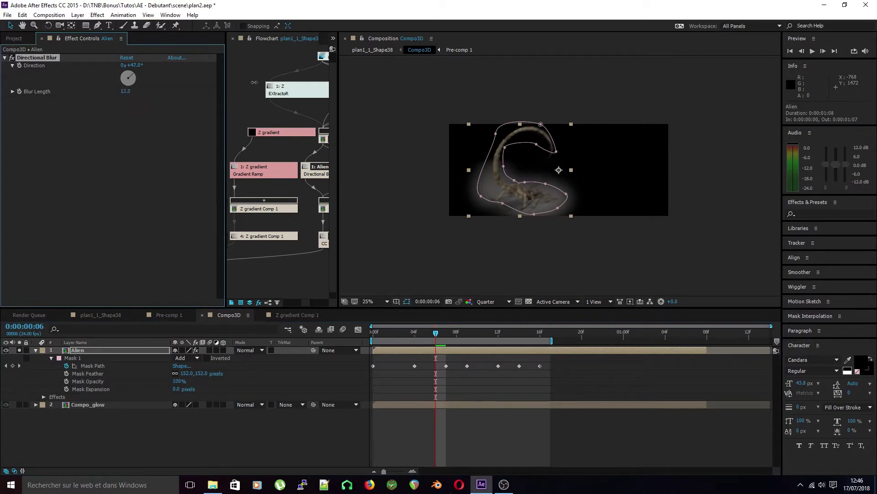
scroll(469, 207, "up", 2)
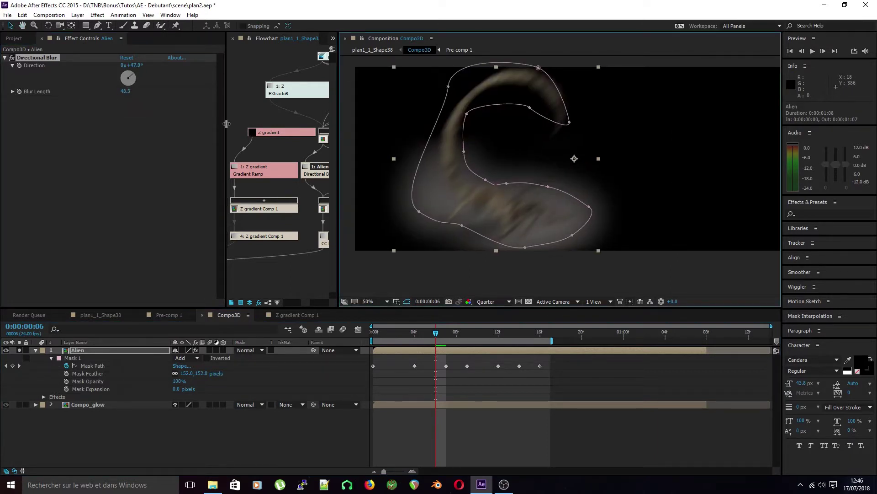
- Compare frames 5 and 6 to judge the movement, set the blur direction to 33° and the blur length to 0
key("Page_Up")
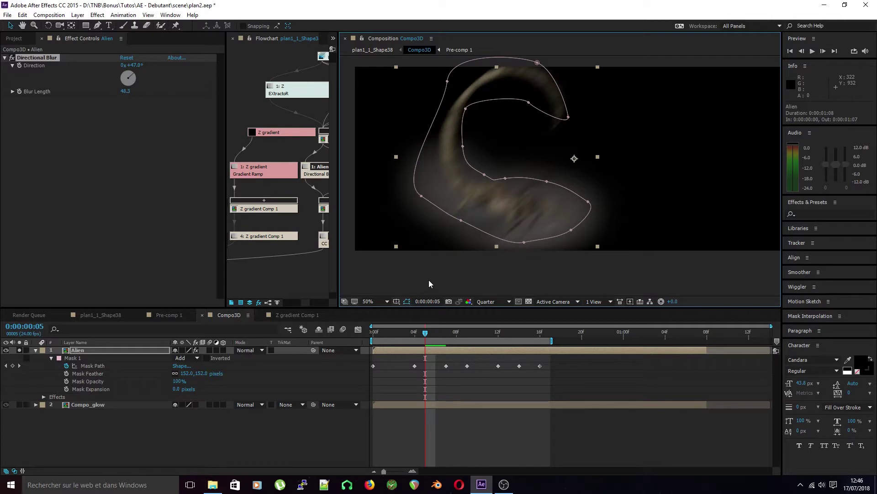
key("Page_Down")
key("Page_Up")
key("Page_Down")
left_click_drag(133, 80, 3, 98)
key("Page_Up")
key("Page_Down")
key("Page_Up")
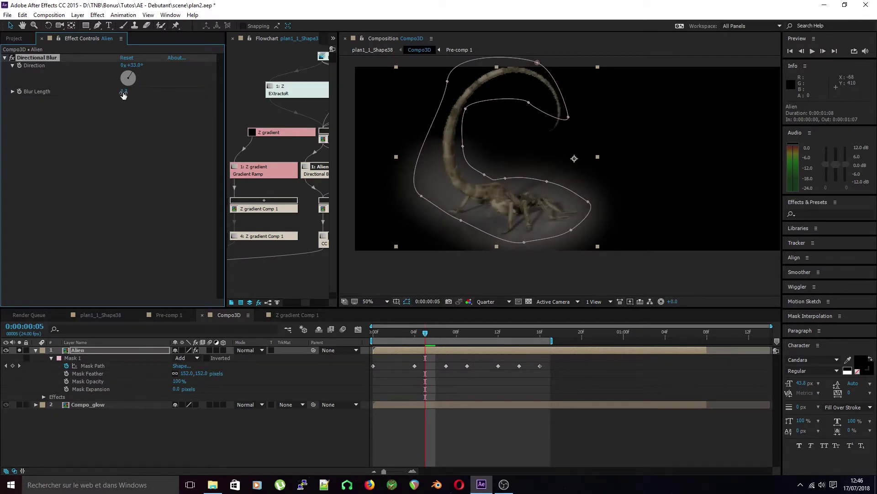
- Keyframe Blur Length at 0 on frame 4 and 1.2 on frame 5, then increase it over frames 6 and 7
key("Page_Up")
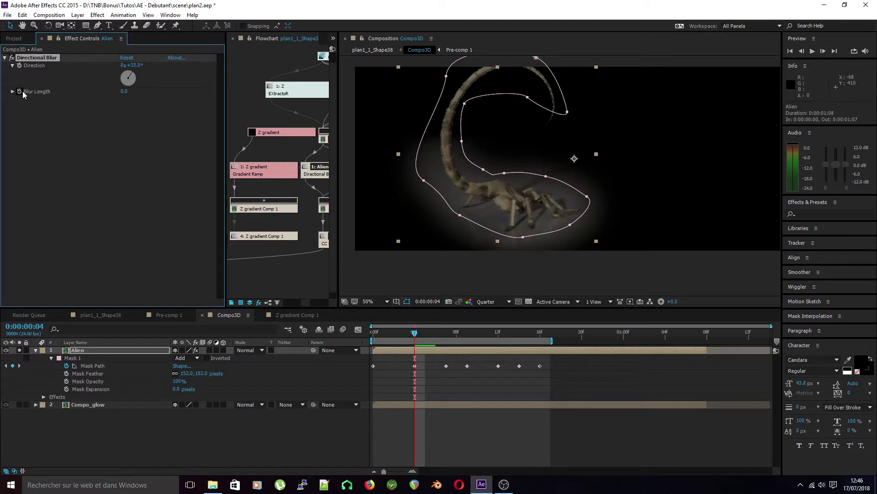
key("Page_Down")
left_click_drag(124, 93, 129, 92)
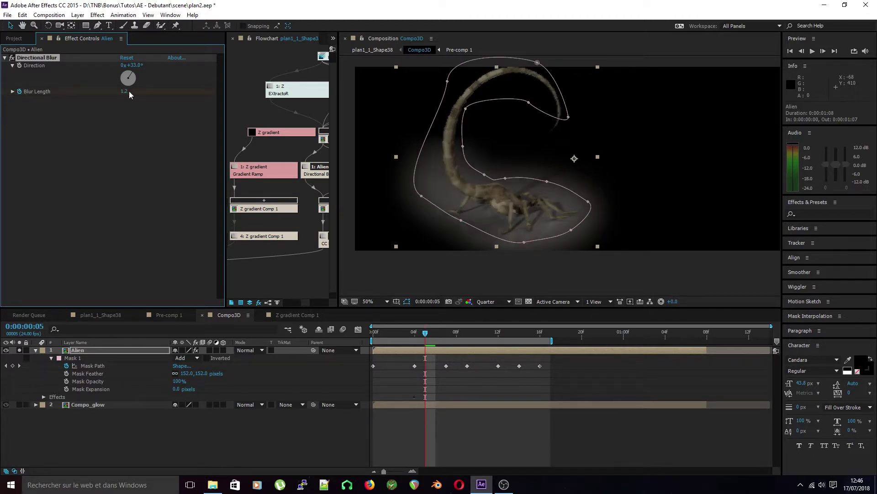
key("Page_Down")
mouse_move(122, 92)
left_mouse_down()
mouse_move(163, 93)
mouse_move(113, 95)
mouse_move(140, 92)
left_mouse_up()
key("Page_Down")
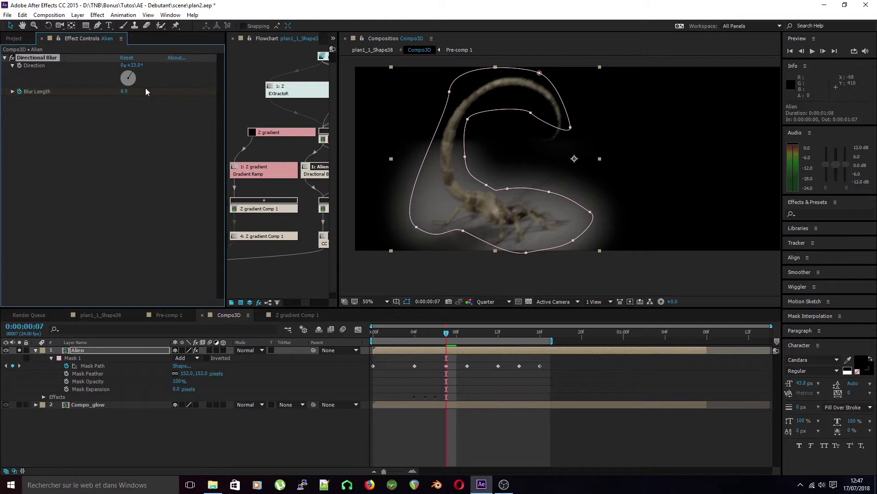
- Start keyframing the blur Direction at 33° on frame 4 and adjust the angle at frame 7
key("Page_Up")
key("Page_Up")
key("Page_Up")
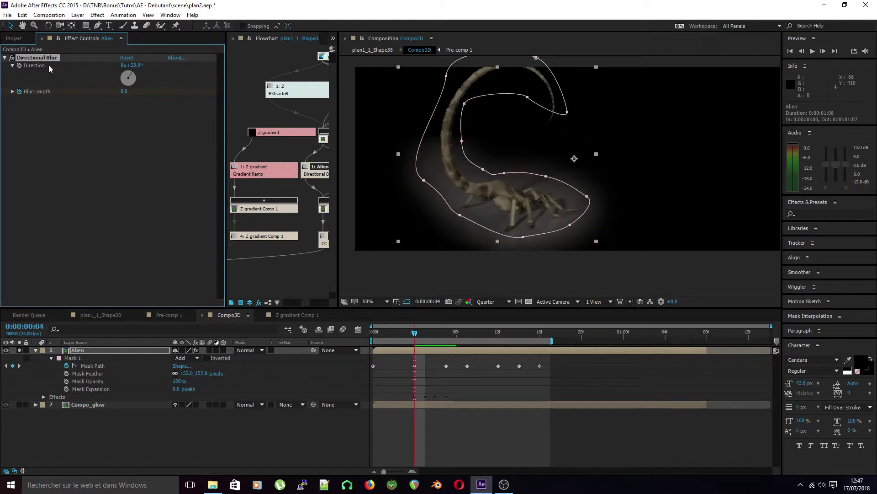
key("Page_Down")
key("Page_Down")
key("Page_Down")
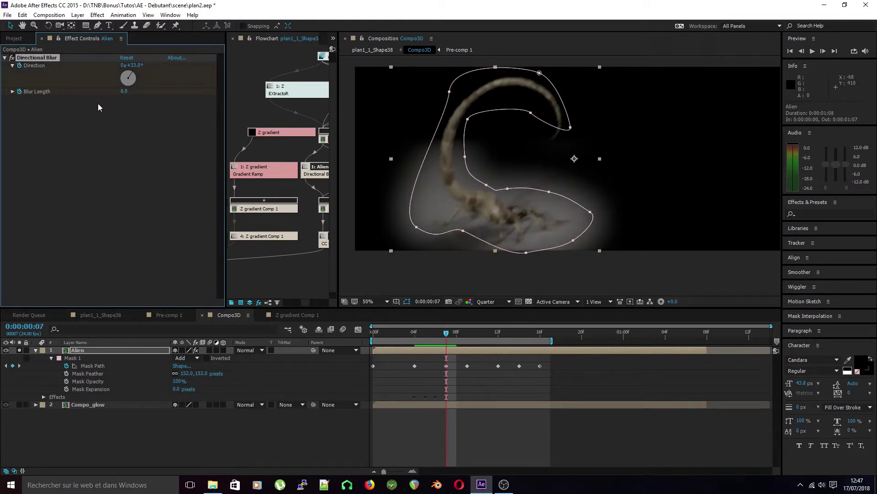
left_click_drag(132, 72, 135, 74)
- Keyframe the blur's direction and length over the remaining frames, ending at 22° with a blur length of 0 on frame 16
key("Page_Down")
left_click_drag(124, 91, 72, 170)
key("Page_Down")
key("Page_Down")
key("Page_Down")
key("Page_Down")
key("Page_Down")
key("Page_Down")
key("Page_Down")
key("Page_Down")
left_click(72, 172)
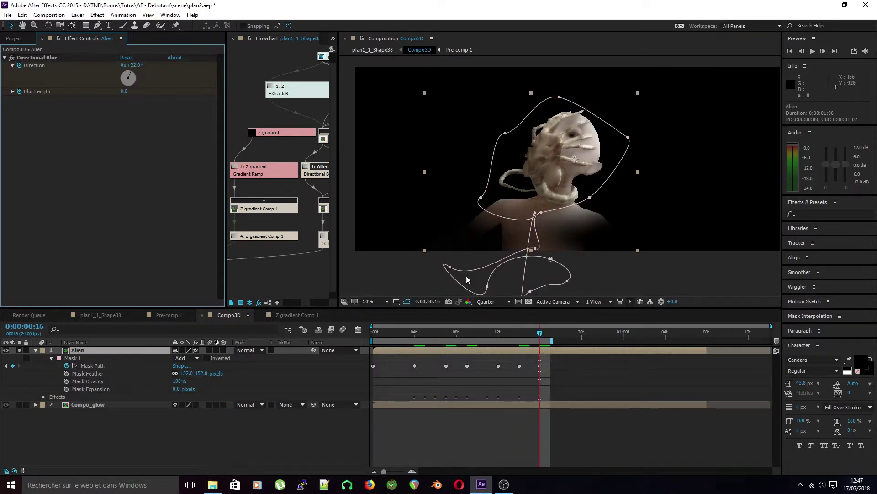
- Play back the composition to review the masked alien's animated directional blur
key("space")
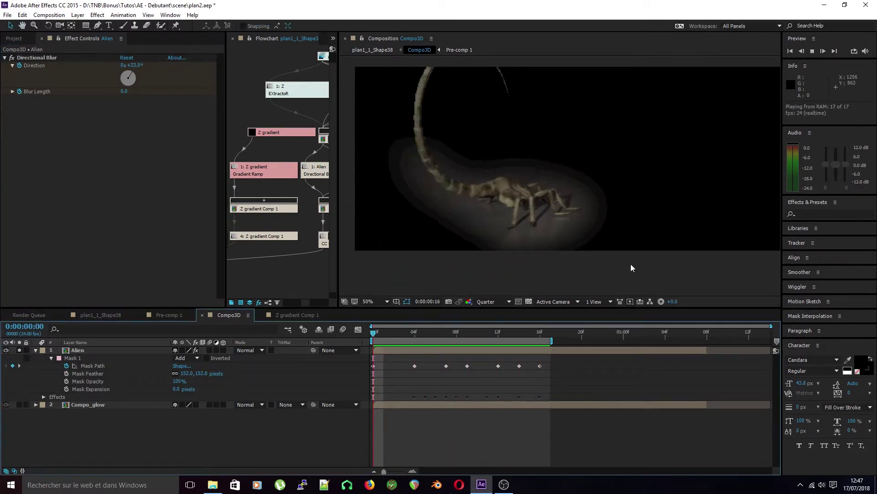
scroll(631, 264, "down", 2)
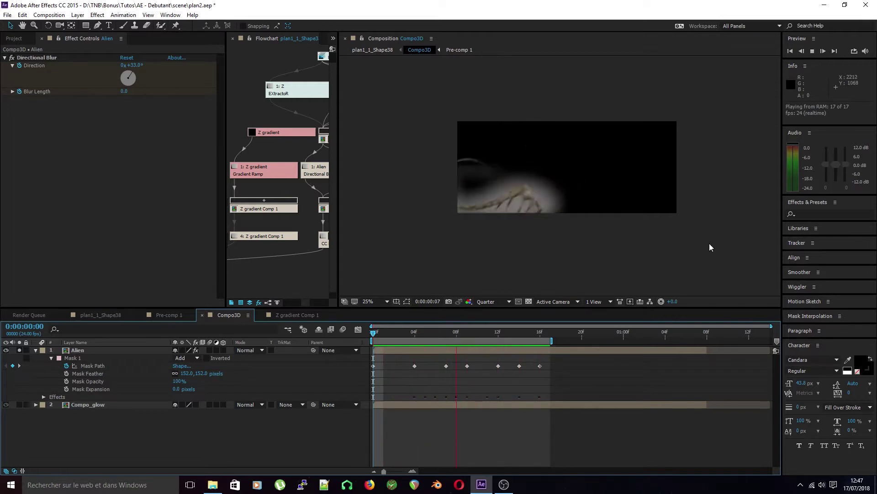
key("space")
- Apply a Radial Blur effect to the Alien layer with the playhead at frame 0
left_click_drag(393, 331, 371, 365)
right_click(60, 147)
key("Escape")
left_click(56, 128)
right_click(43, 155)
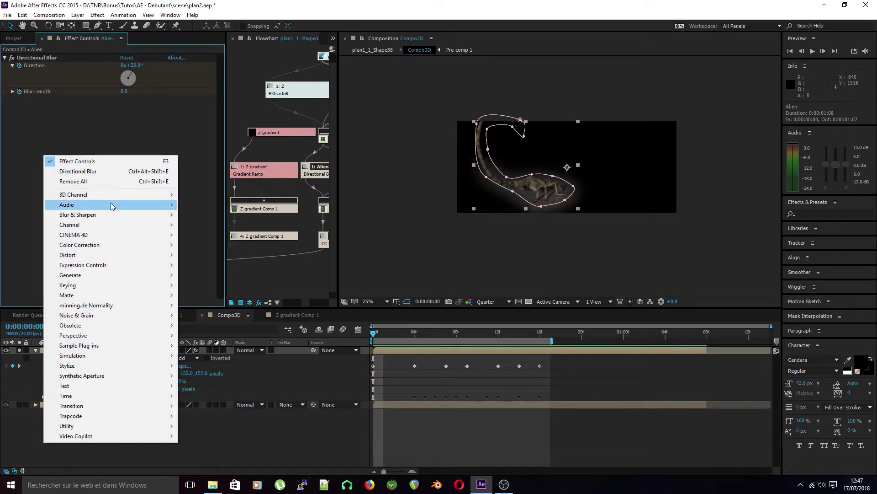
mouse_move(119, 217)
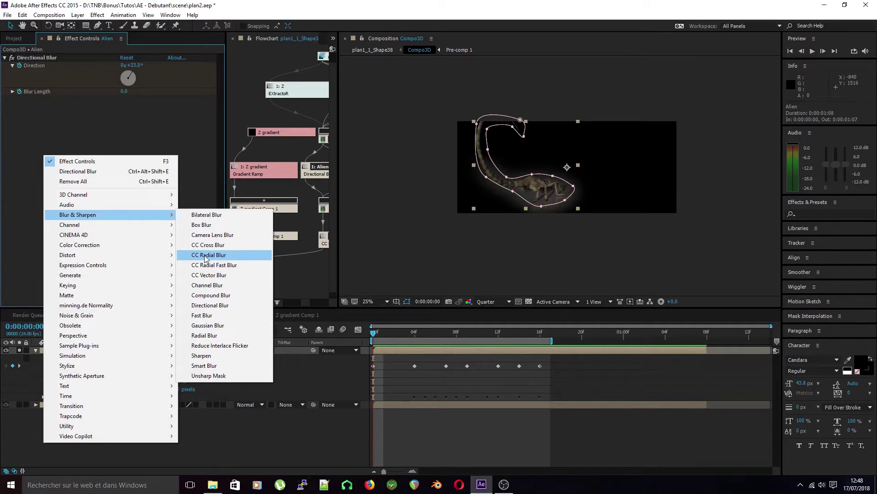
left_click(224, 335)
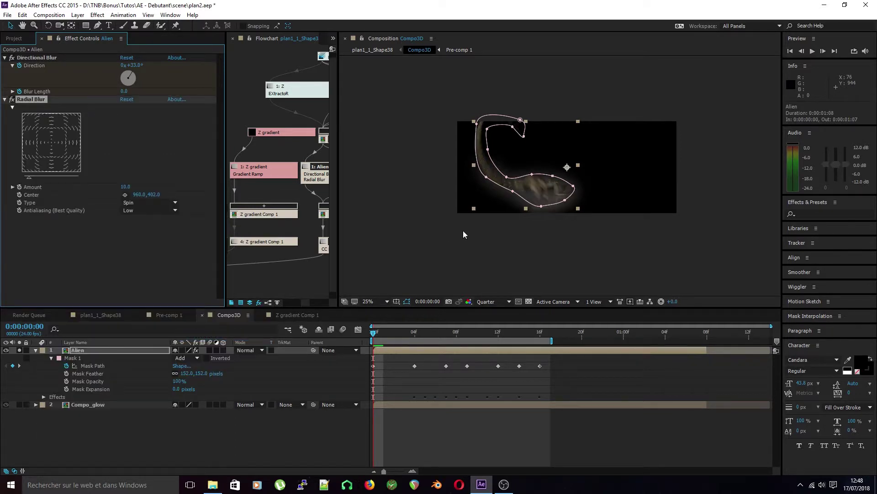
scroll(602, 212, "up", 2)
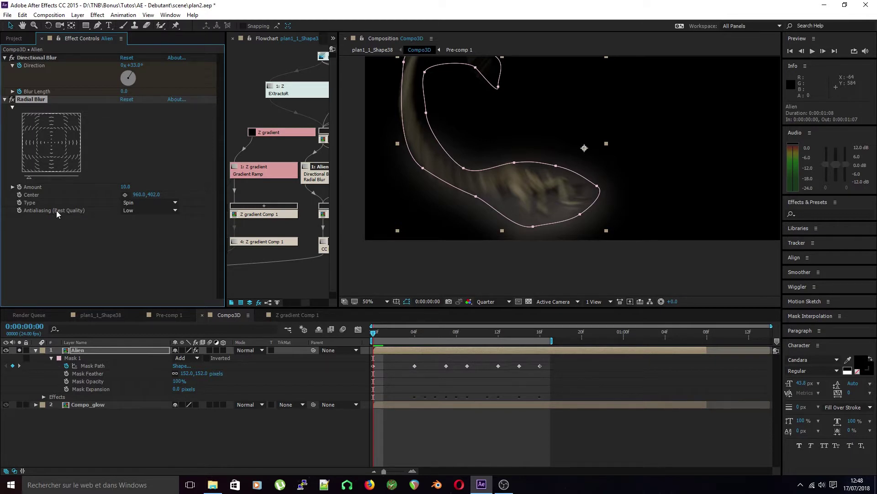
- Remove the Radial Blur from the Alien layer and put it on a duplicate of that layer, Alien 2
key("Delete")
left_click(101, 419)
left_click(87, 352)
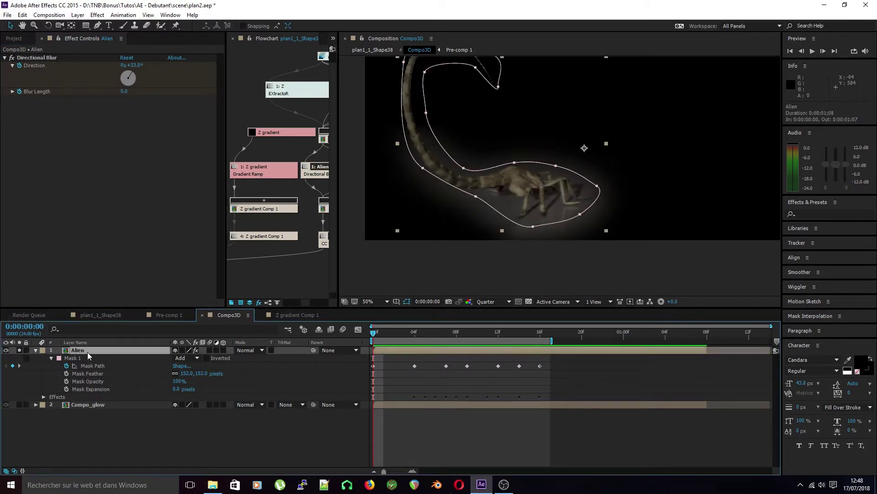
key("ctrl+z")
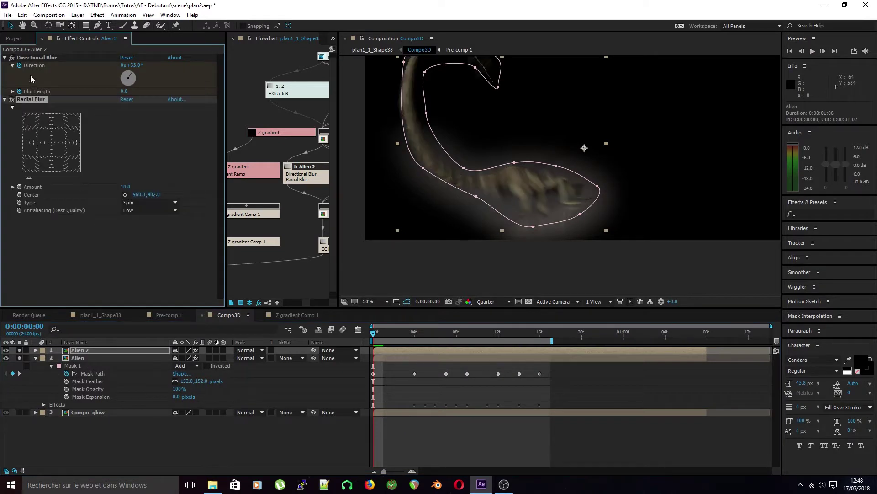
left_click(39, 58)
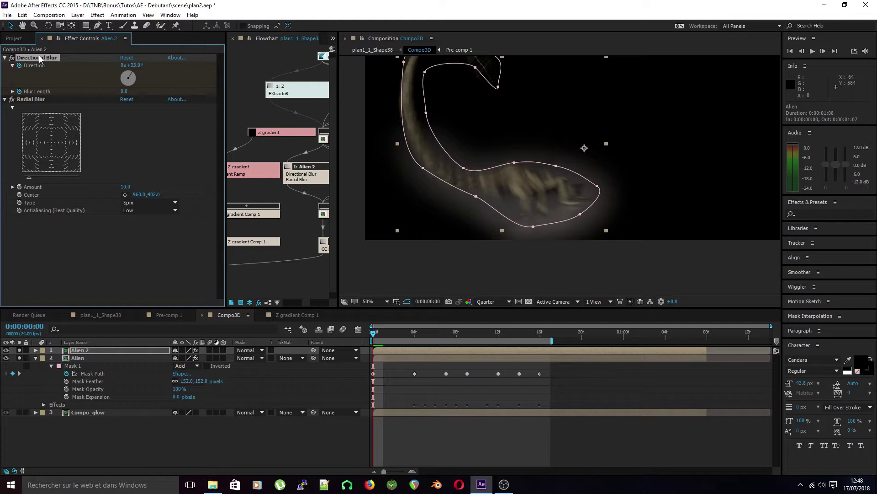
key("Return")
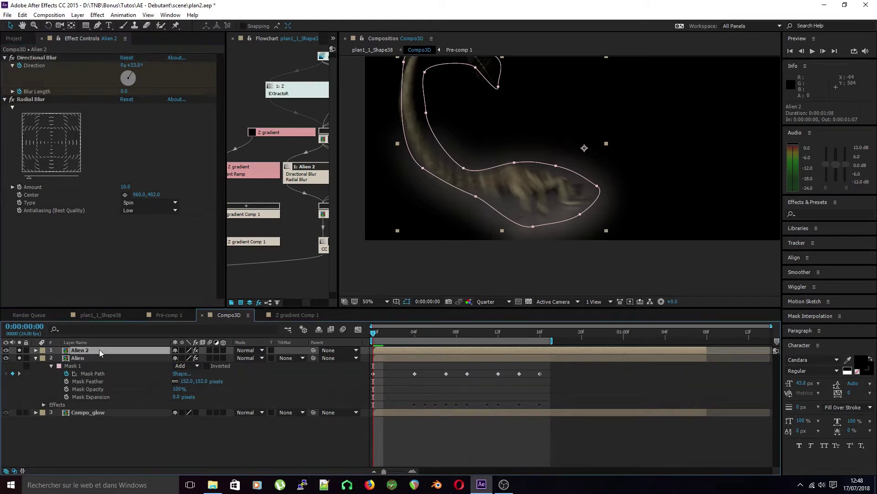
- Delete the inherited Mask 1 from the Alien 2 layer
left_click_drag(413, 217, 396, 237)
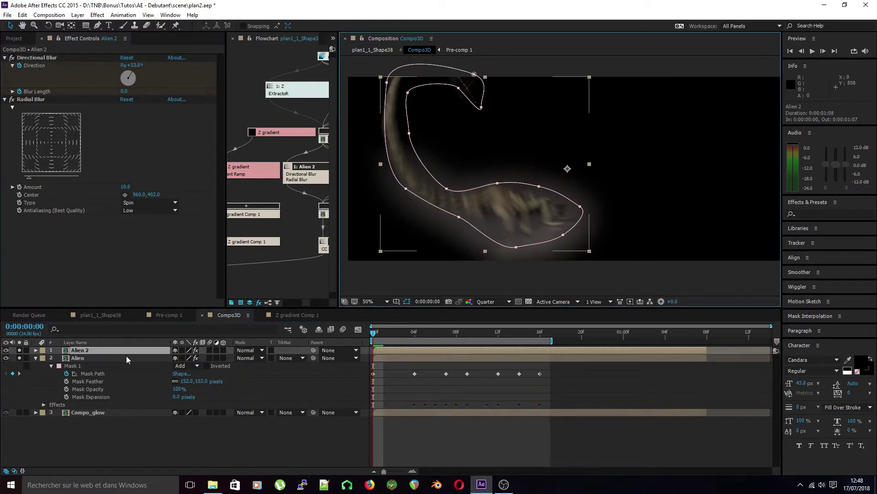
key("ctrl+v")
left_click(80, 357)
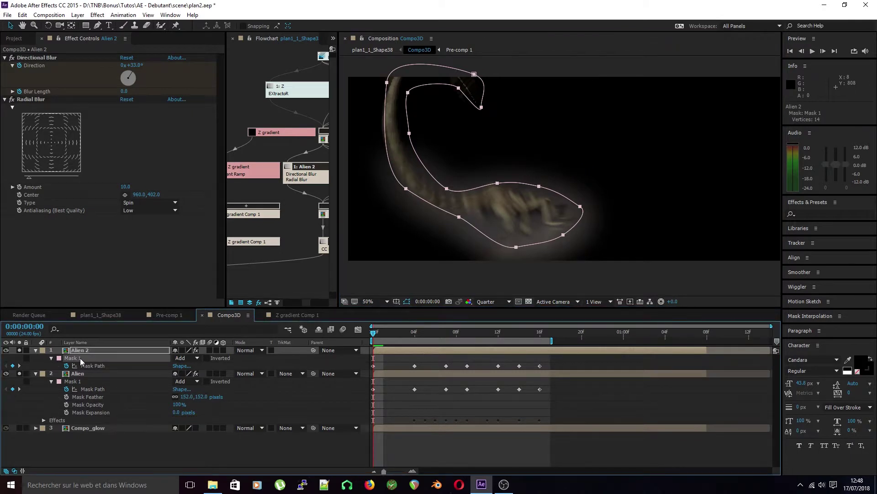
key("Delete")
key("comma")
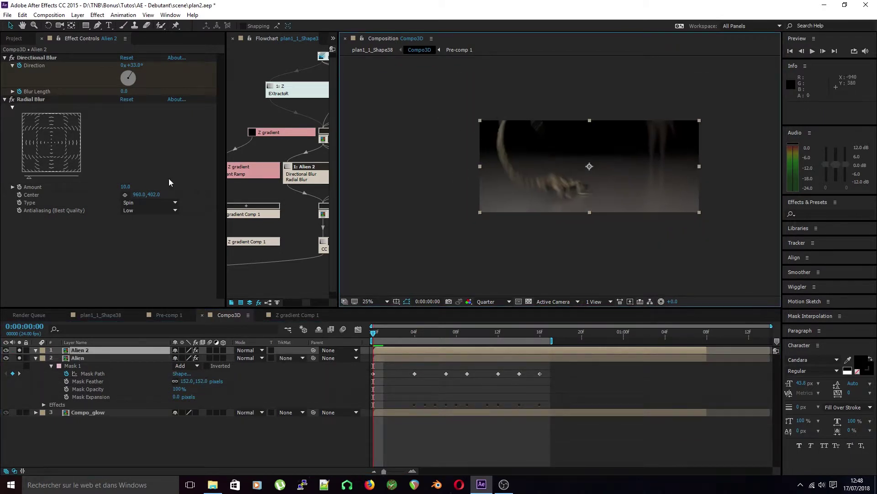
- Turn off the Radial Blur on Alien 2 and draw a curved Pen mask around the alien's tail
left_click(11, 99)
key("period")
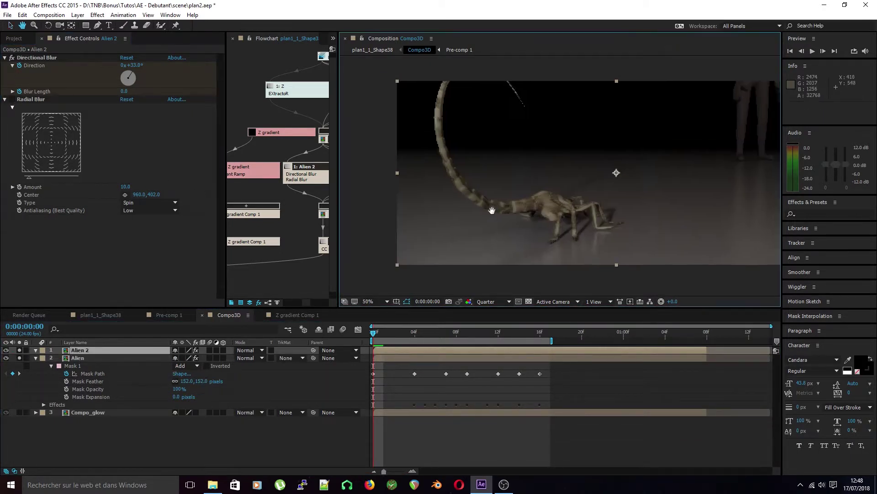
left_click(102, 26)
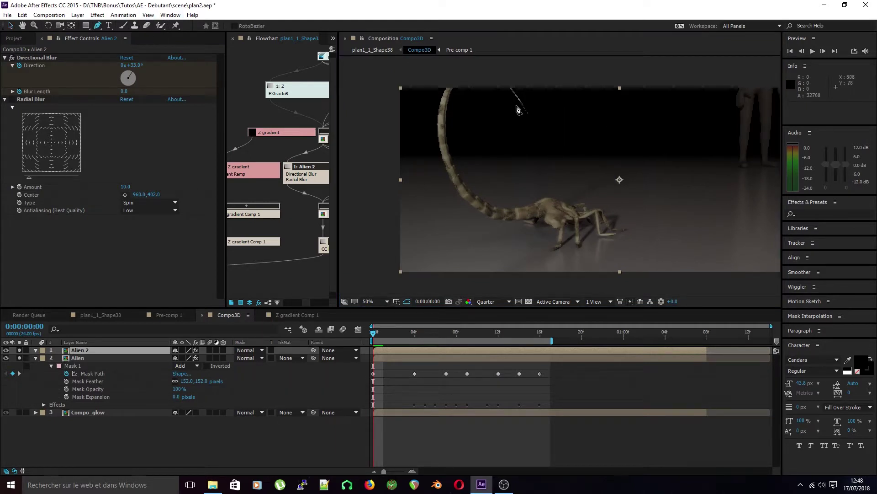
mouse_move(507, 96)
left_mouse_down()
mouse_move(494, 84)
mouse_move(454, 145)
left_mouse_up()
left_click(491, 185)
left_click(535, 208)
left_click_drag(511, 233, 520, 238)
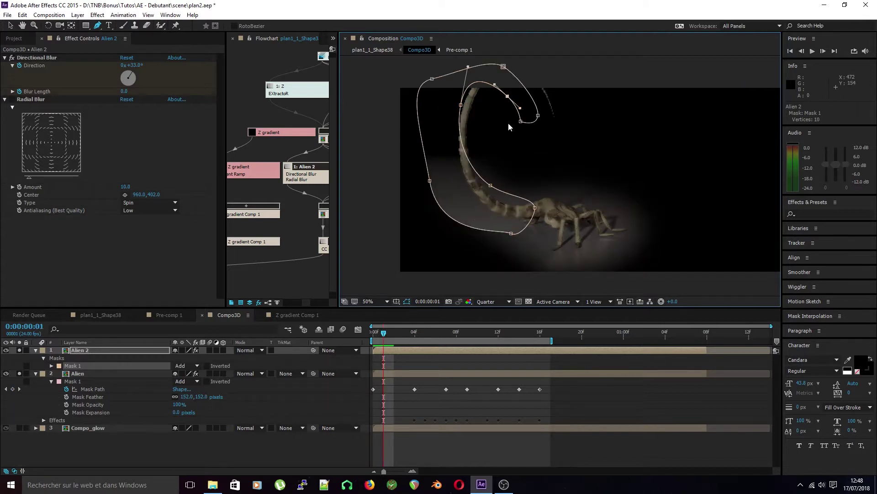
- Reshape the Alien 2 mask points at frame 1 to follow the raised tail and its tip
left_click_drag(461, 104, 468, 78)
left_click_drag(430, 181, 455, 173)
left_click_drag(538, 116, 563, 117)
left_click_drag(507, 67, 529, 63)
left_click_drag(507, 96, 533, 124)
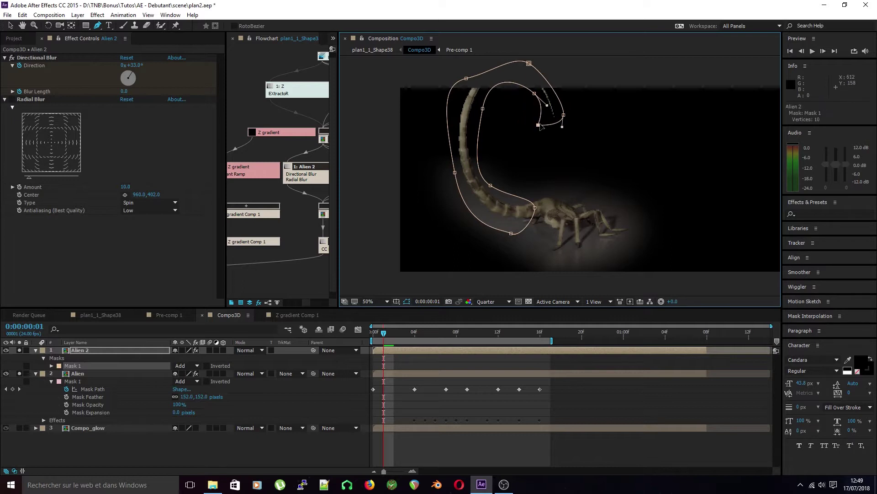
- At frame 3, shift the whole tail mask and adjust its points to fit the tail's curve and tip
key("Page_Down")
key("Page_Down")
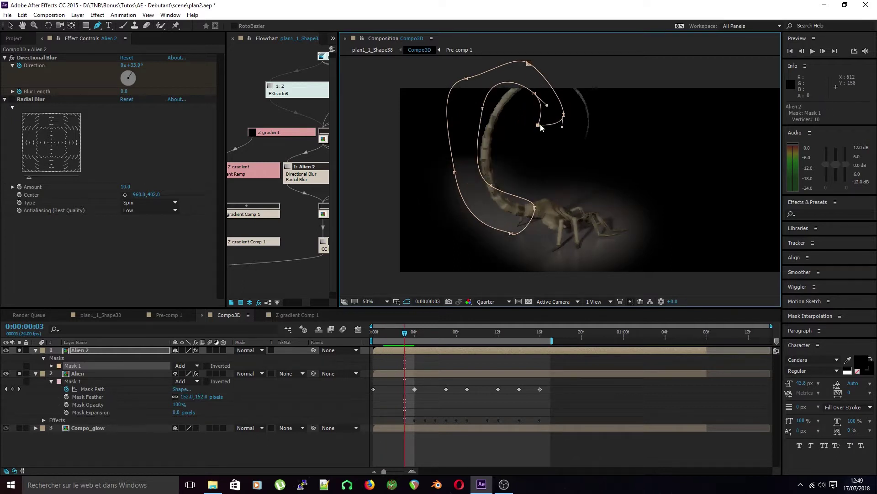
double_click(525, 201)
left_click_drag(525, 201, 543, 198)
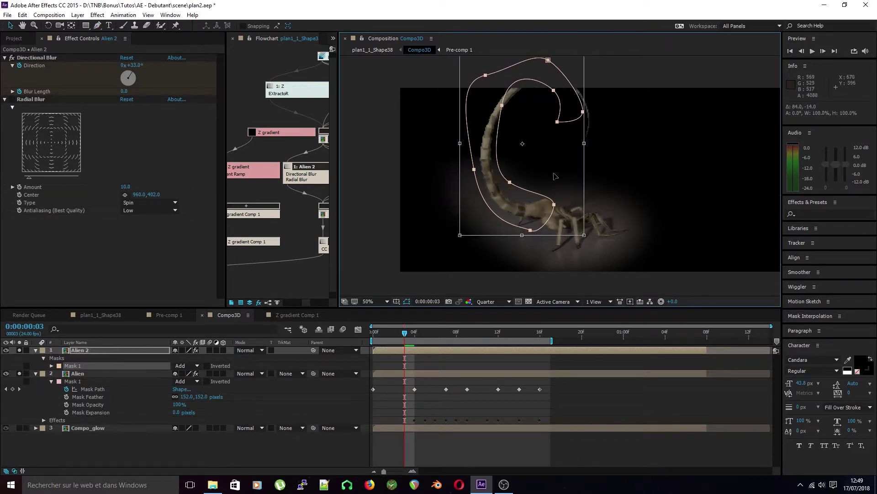
left_click_drag(502, 106, 508, 111)
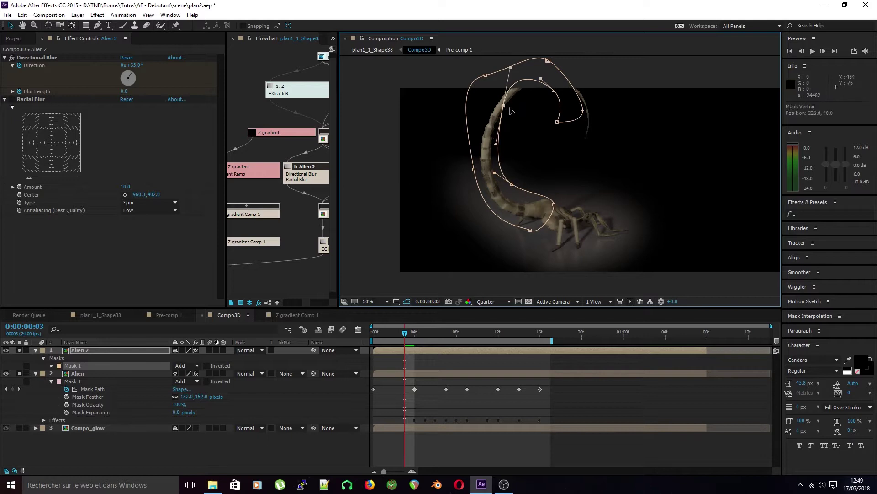
left_click_drag(553, 93, 579, 136)
left_click_drag(507, 111, 521, 116)
- Keyframe the Alien 2 Mask Path at frames 0, 3 and 7 to track the tail
left_click(52, 365)
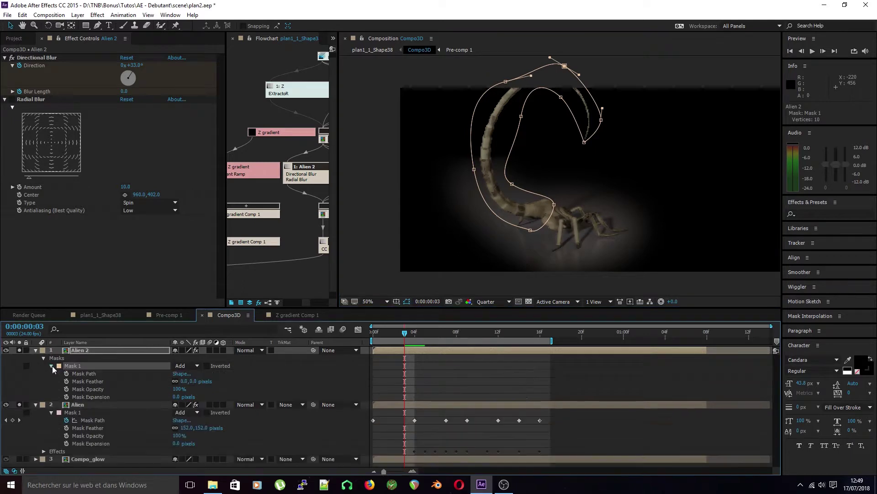
left_click(66, 373)
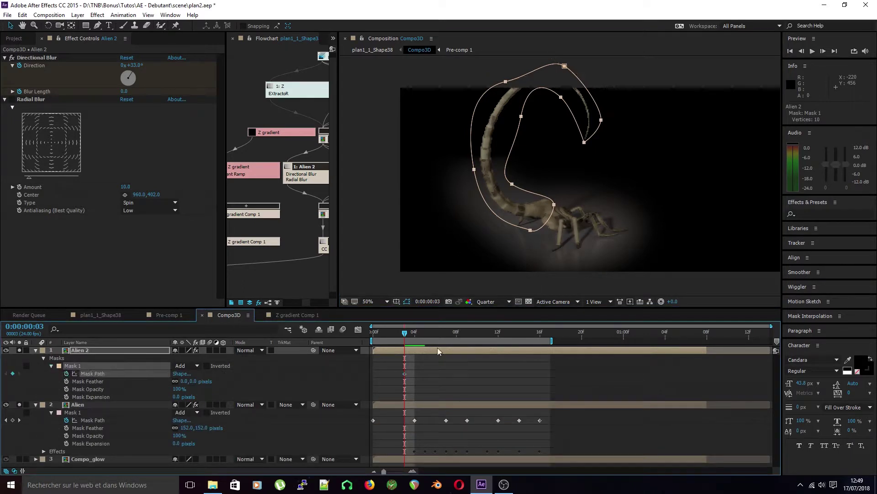
left_click_drag(384, 340, 355, 341)
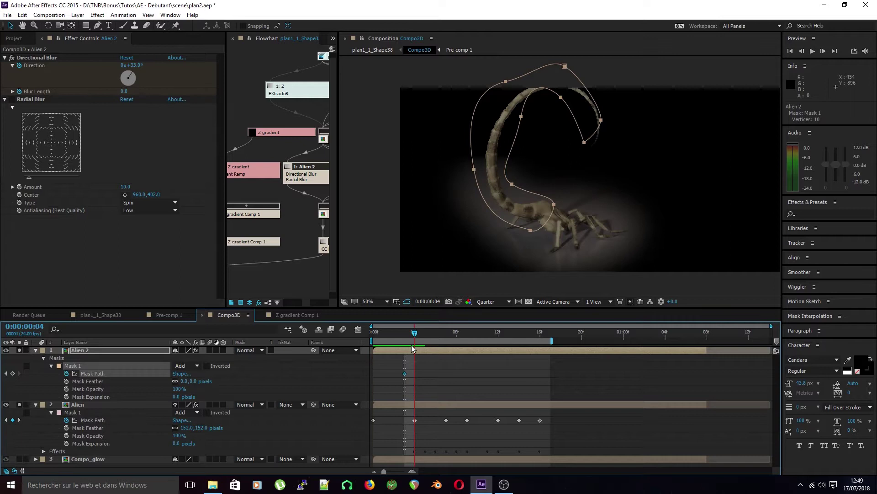
left_click_drag(373, 332, 351, 336)
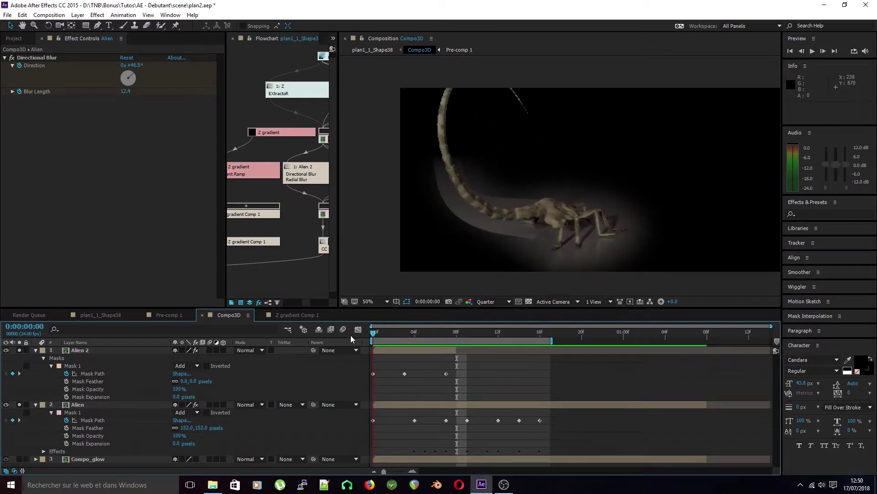
- Set the Alien 2 mask's feather to 131 pixels and preview the softened tail mask over the first frames
left_click_drag(190, 383, 270, 387)
mouse_move(393, 342)
left_mouse_down()
mouse_move(424, 343)
mouse_move(393, 343)
left_mouse_up()
key("space")
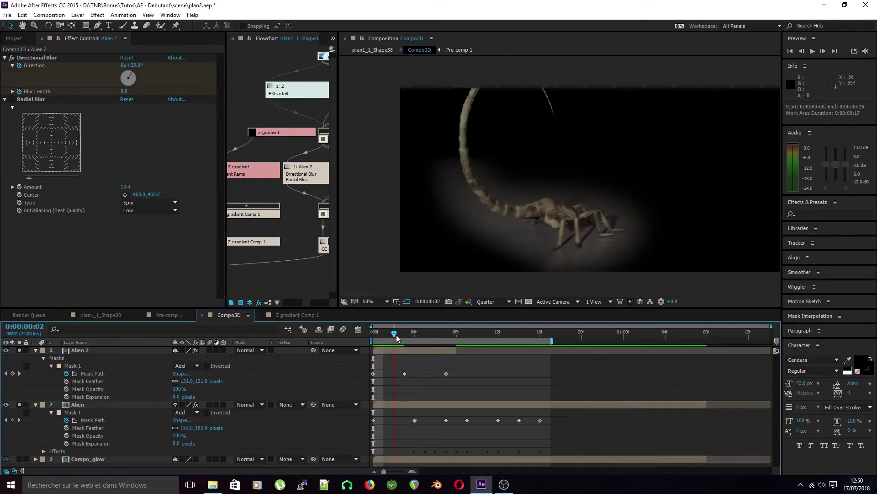
key("space")
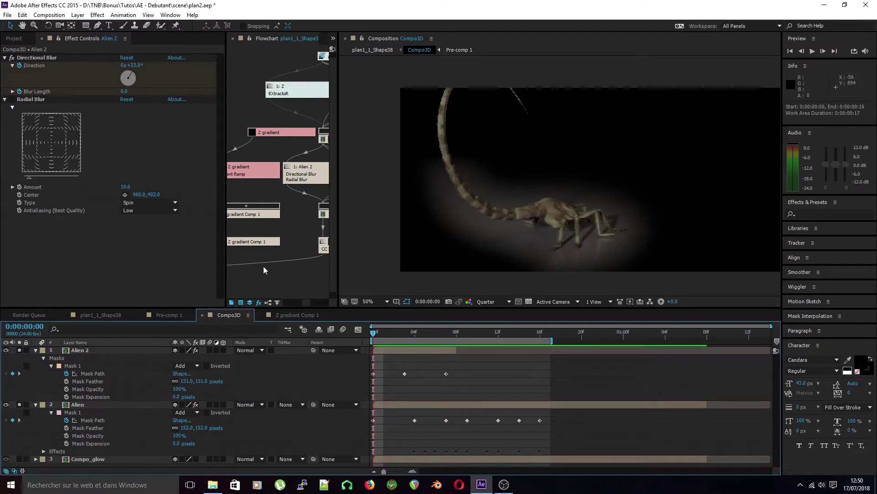
- Turn the Radial Blur on Alien 2 back on and move its center to 586.0, 296.2, inside the tail's curve
left_click(12, 99)
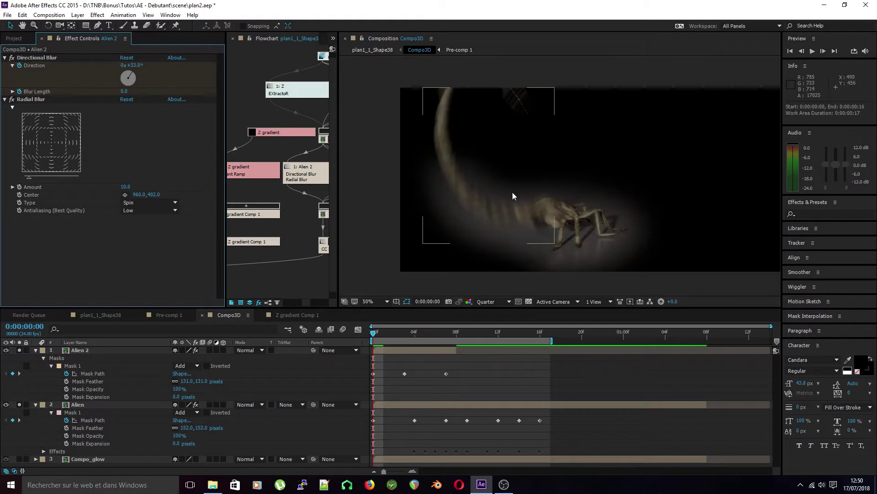
left_click_drag(44, 143, 40, 138)
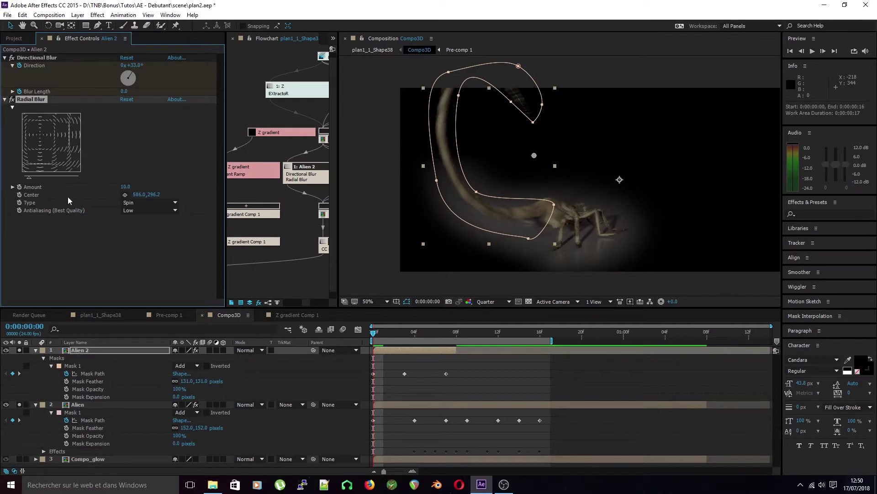
left_click(85, 238)
- Try the Zoom type on the Radial Blur and switch it back to Spin
left_click(136, 203)
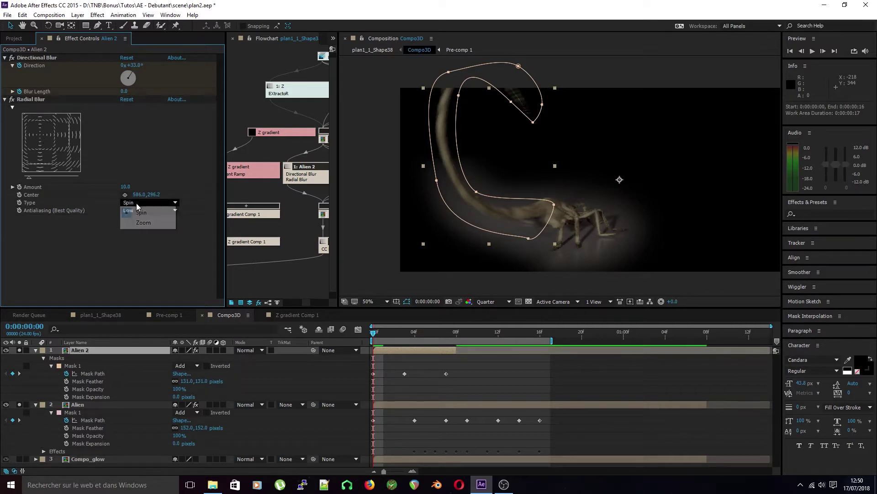
left_click(143, 223)
left_click(145, 204)
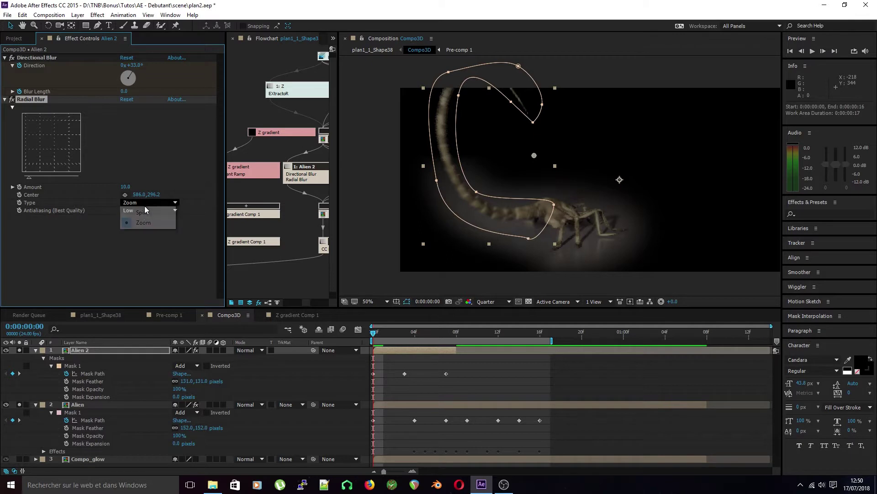
left_click(142, 213)
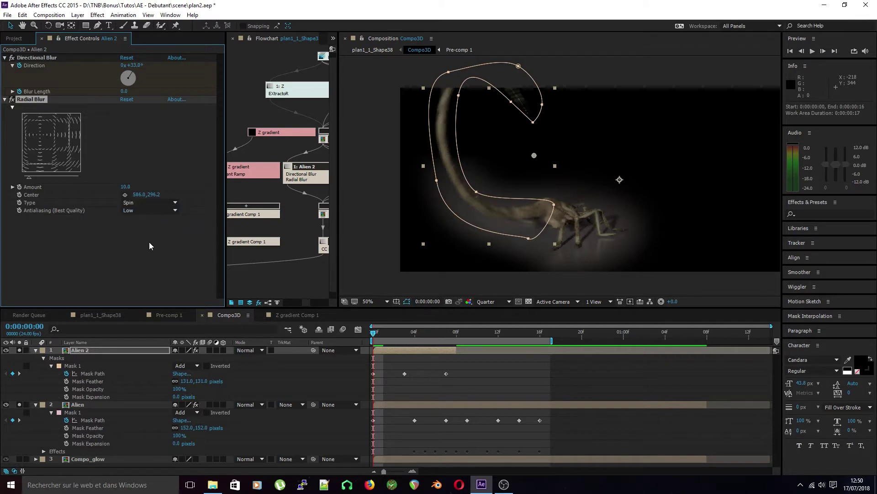
- Set the Radial Blur Amount to 0 and start keyframing its Amount and Center at frame 0
left_click_drag(127, 186, 96, 188)
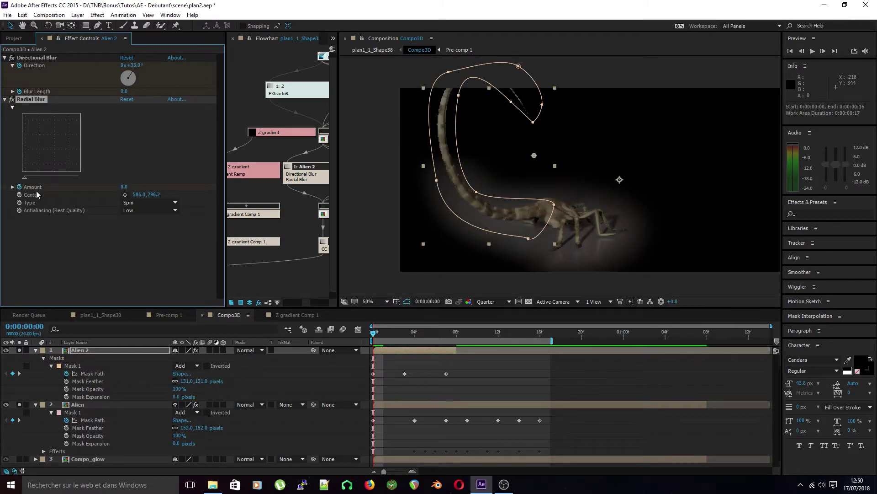
key("Page_Down")
key("Page_Down")
key("Page_Down")
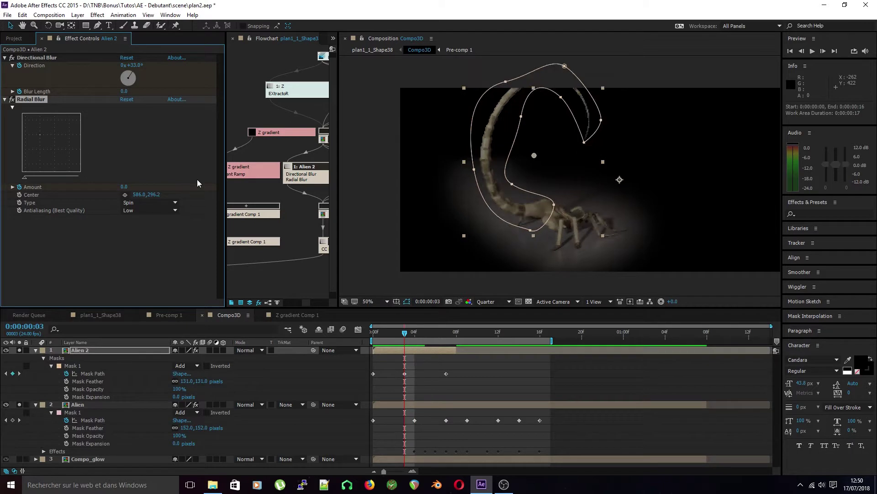
key("Page_Up")
key("Page_Up")
key("Page_Up")
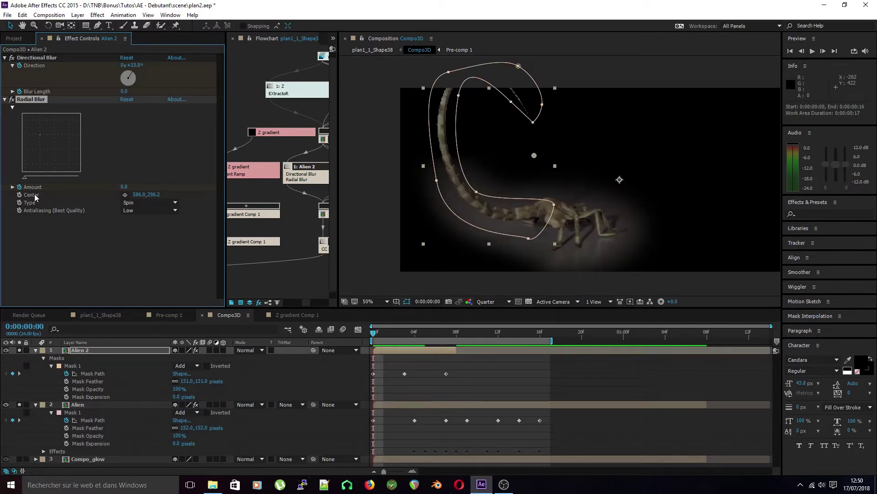
- At frame 7, move the Radial Blur center to 674.0, 348.2 to follow the tail's curve
key("Page_Down")
key("Page_Down")
key("Page_Down")
key("Page_Down")
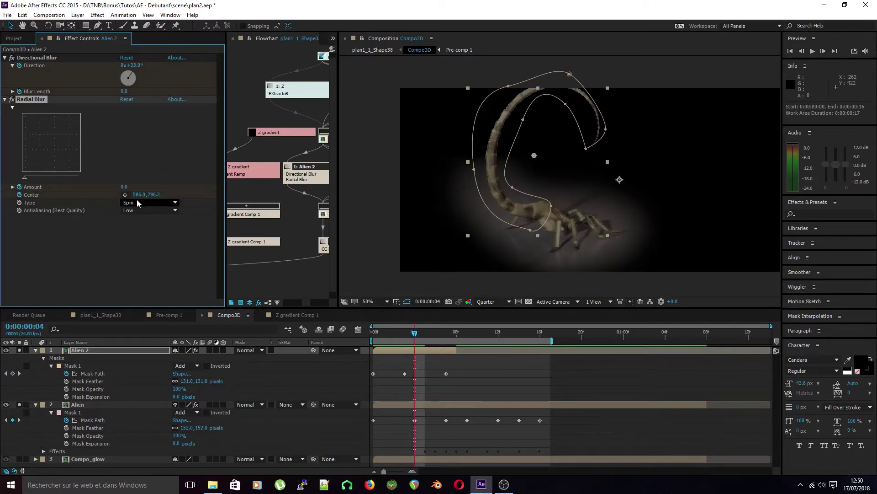
key("Page_Down")
key("Page_Down")
key("Page_Down")
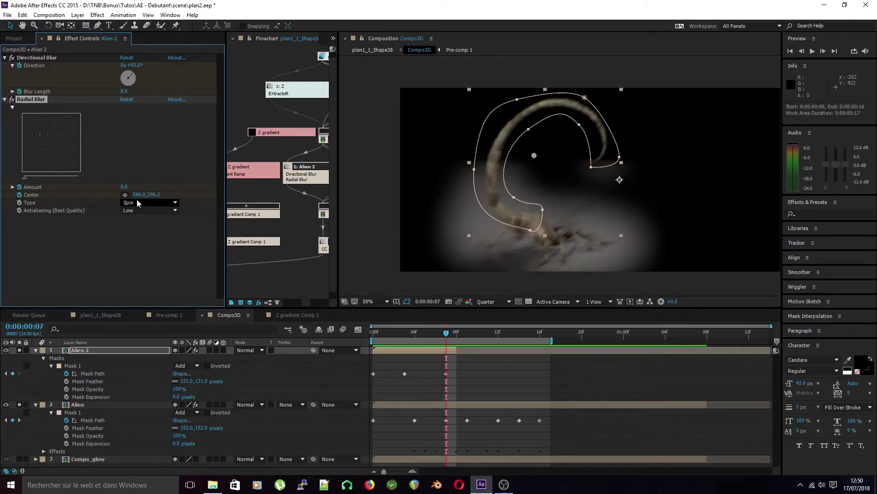
left_click_drag(534, 156, 555, 167)
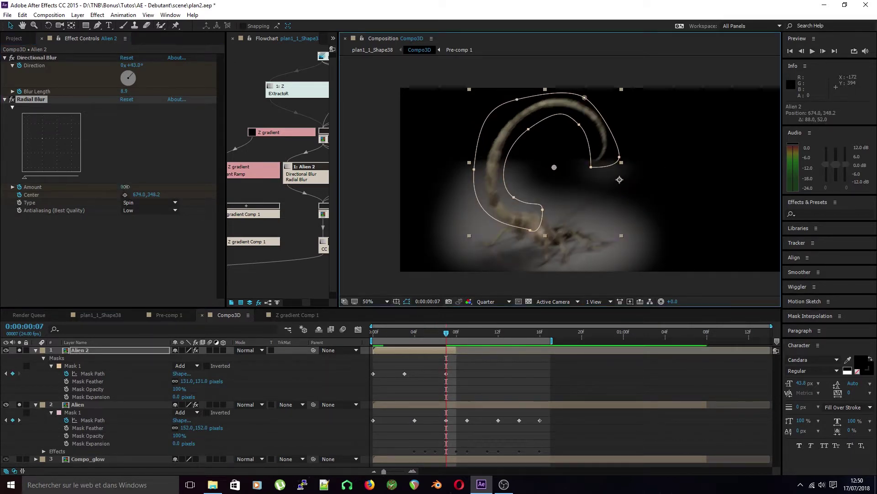
- Keyframe the Radial Blur Amount on Alien 2 at frames 7 and 9, and set it to 5.9 at frame 3
key("Page_Down")
key("Page_Down")
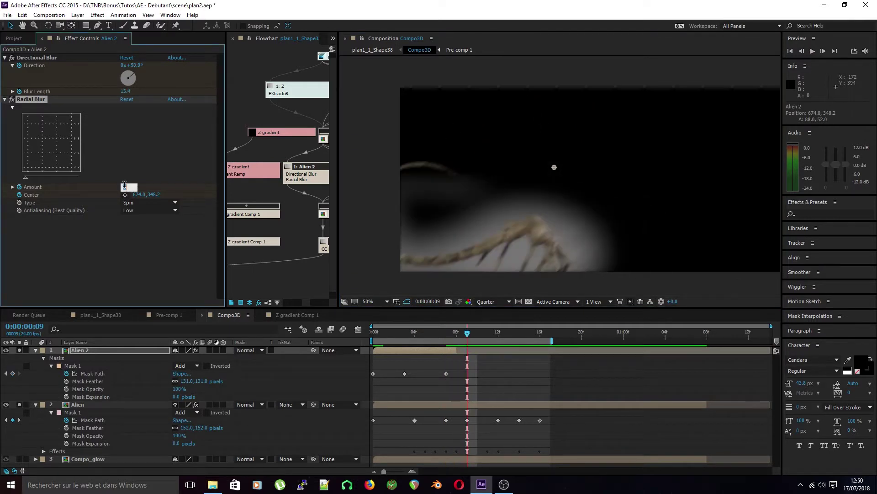
key("Page_Up")
key("Page_Up")
key("Page_Up")
key("Page_Up")
key("Page_Up")
key("Page_Up")
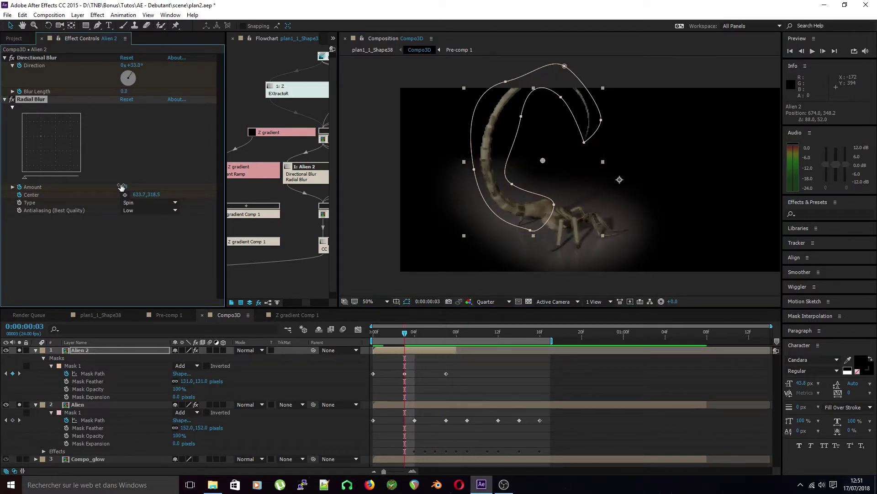
key("space")
left_click_drag(125, 187, 123, 189)
left_click(660, 400)
key("space")
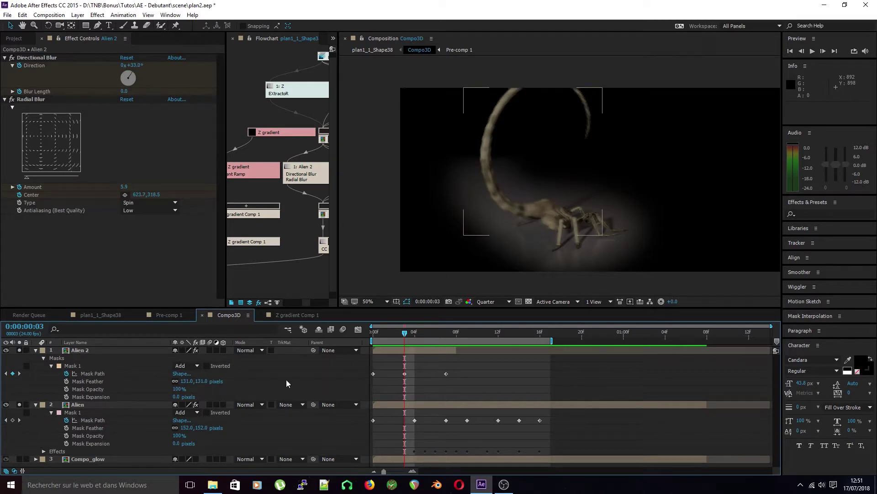
- Reveal Alien 2's keyframes, move the Radial Blur Amount keyframe from frame 3 to frame 2, and set its value to 2.0
left_click(380, 352)
key("u")
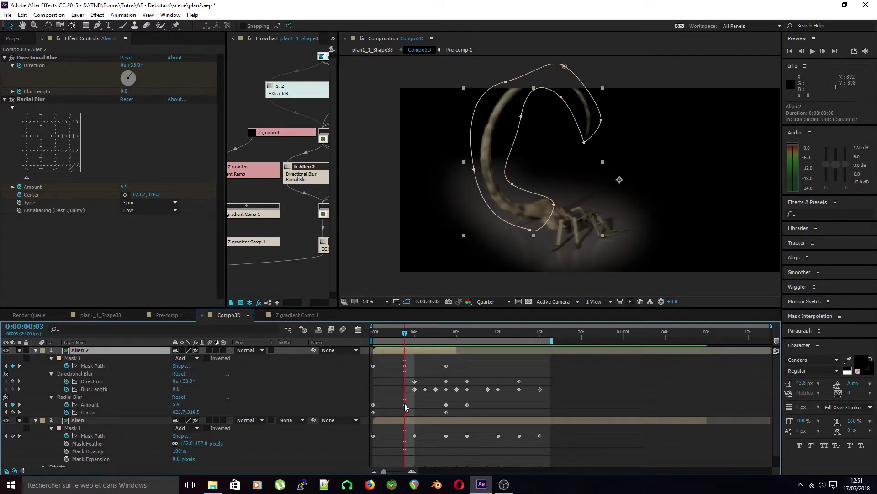
left_click_drag(404, 404, 394, 404)
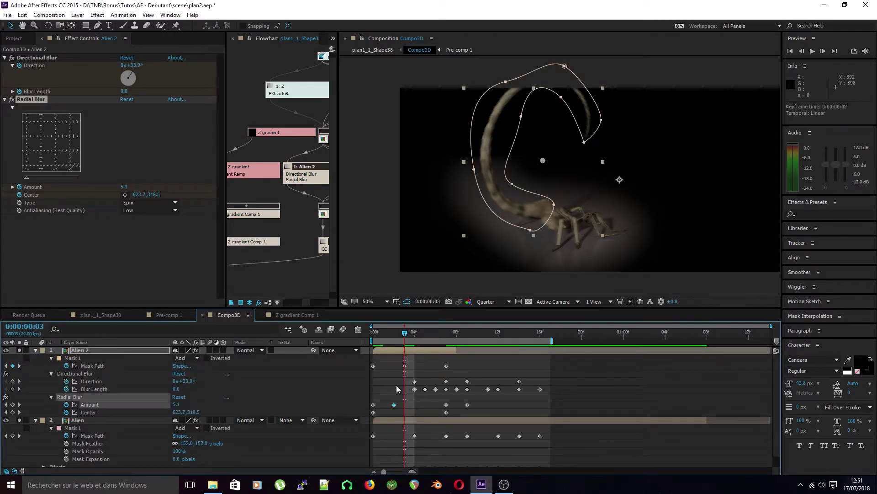
left_click(396, 340)
left_click_drag(127, 190, 119, 191)
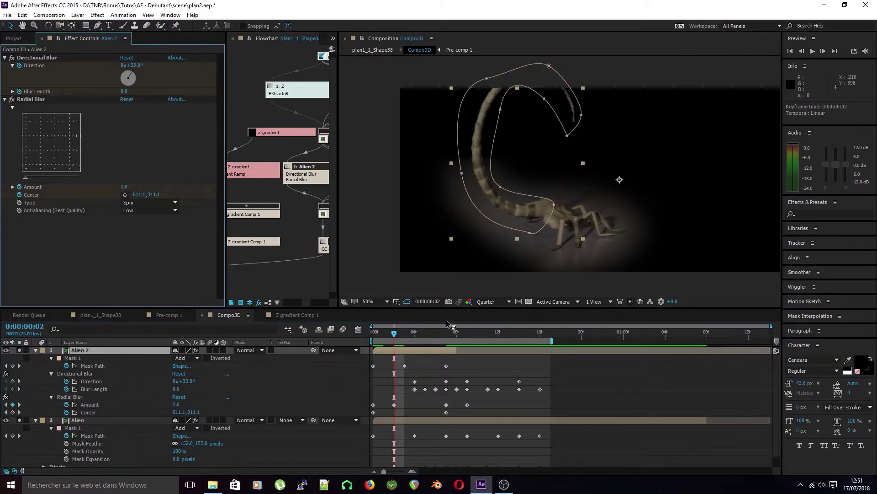
- Preview the tail's animated radial blur from the first frame
left_click(364, 410)
key("Home")
key("space")
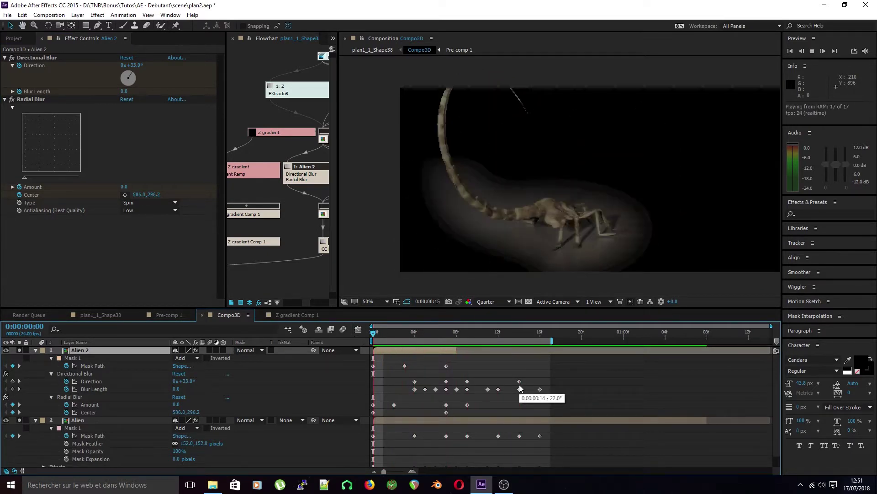
key("space")
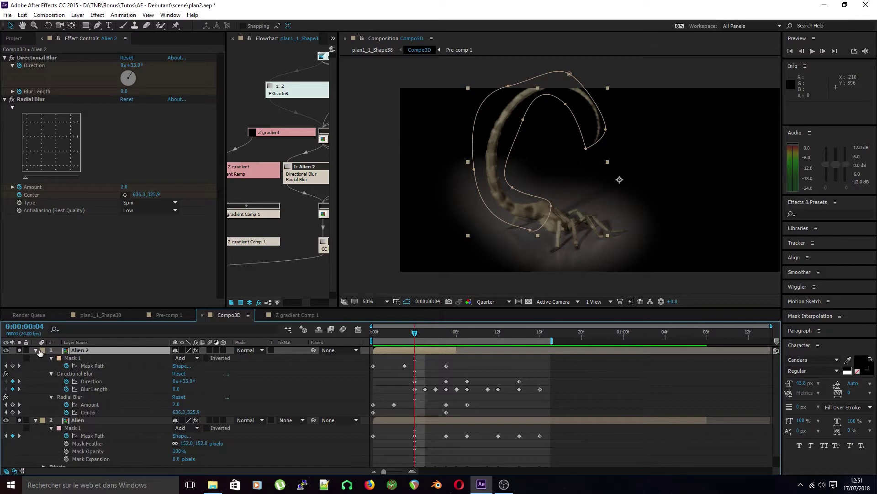
- Collapse the Alien and Alien 2 layers, solo Compo_glow along with them, and preview the full composite
left_click(35, 350)
left_click(36, 358)
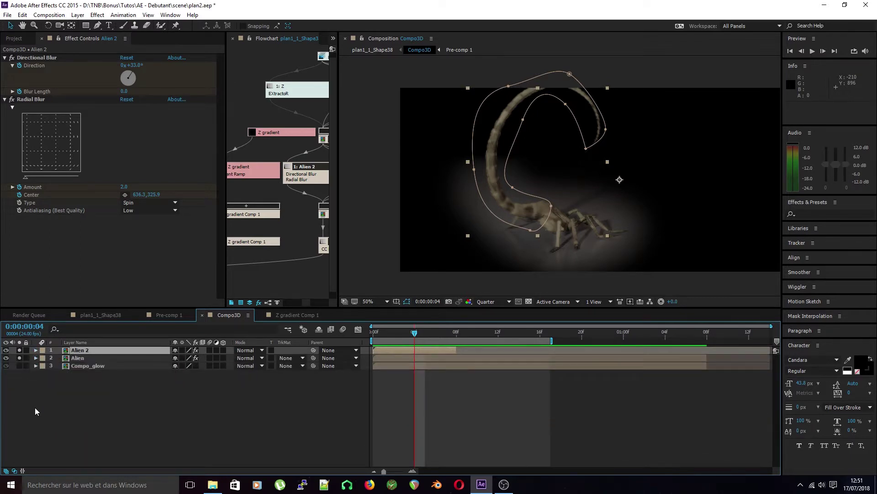
left_click(34, 407)
left_click(21, 364)
scroll(600, 245, "down", 2)
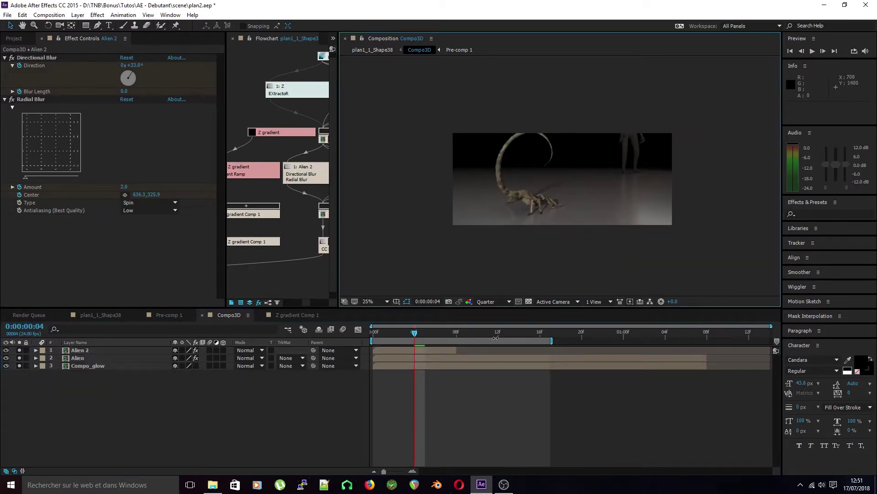
key("space")
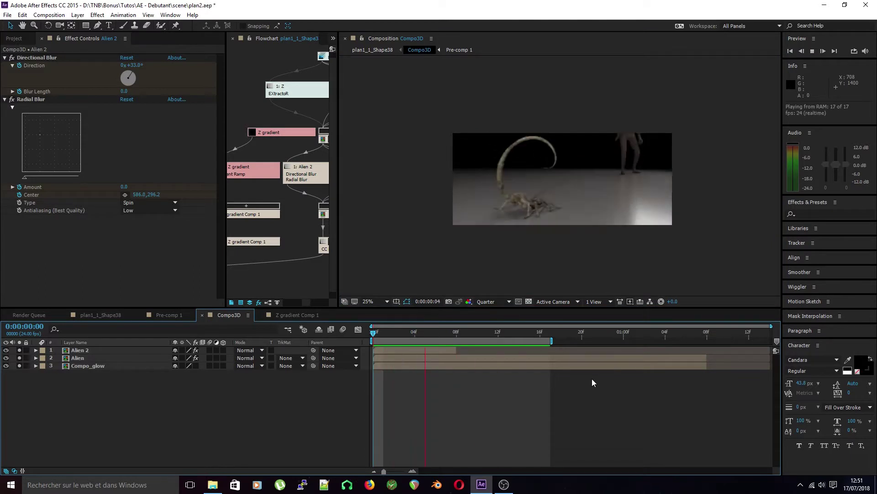
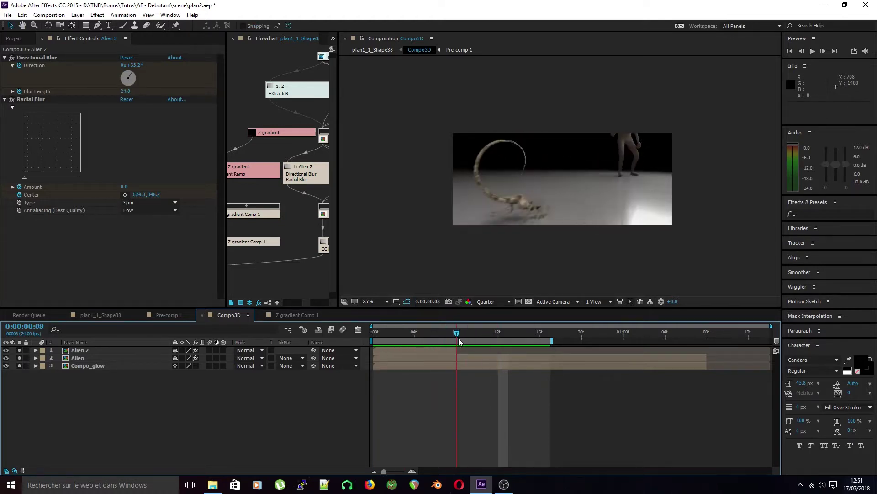
key("space")
left_click_drag(485, 345, 456, 350)
left_click(450, 365)
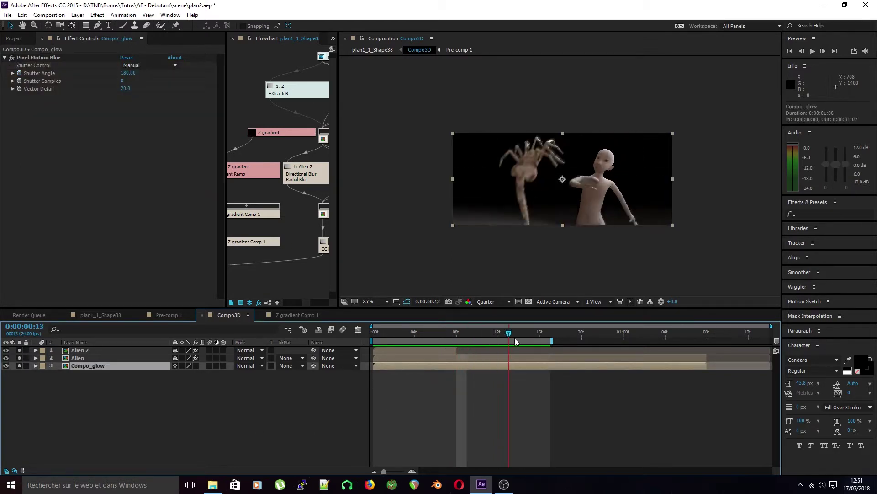
left_click_drag(498, 341, 467, 342)
key("ctrl+d")
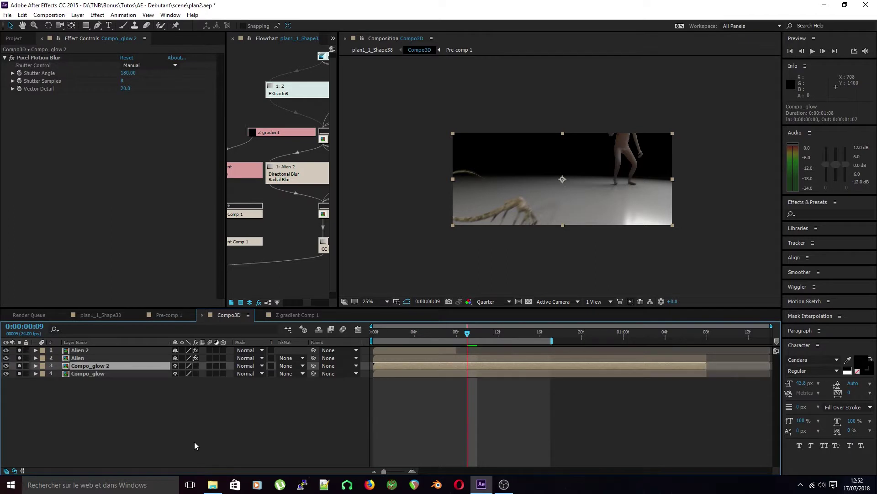
key("ctrl+z")
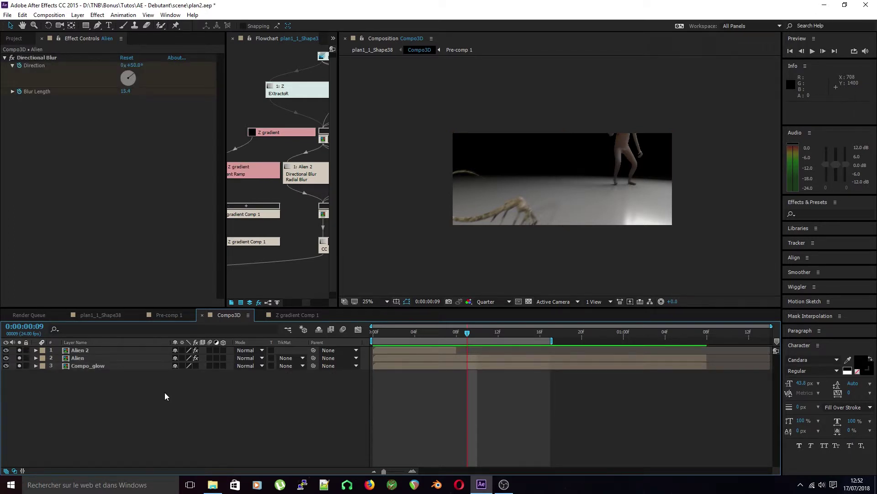
- Mask Compo_glow at frame 9 with a rectangle around the human character and start keyframing its Mask Path
left_click(87, 26)
left_click_drag(713, 113, 580, 241)
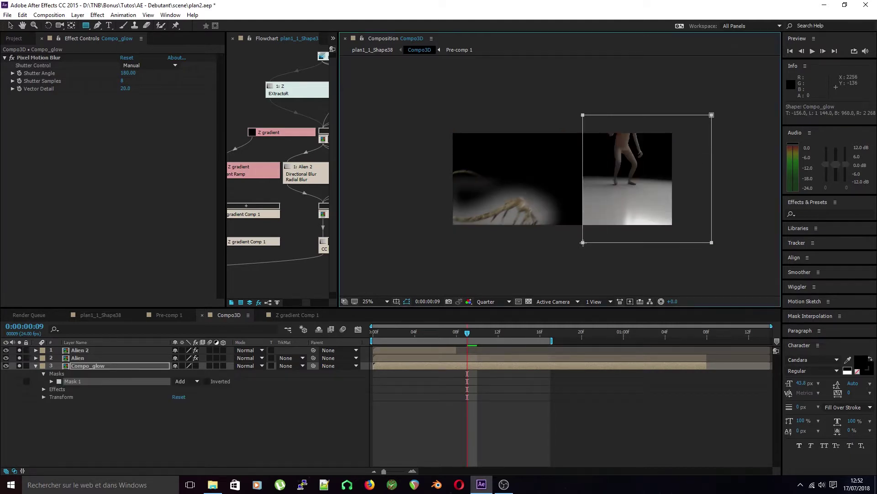
key("v")
left_click(51, 381)
- Shift the Compo_glow mask to follow the character at frame 12, and extend its alien-side edge past the image at frame 15
left_click_drag(470, 333, 506, 337)
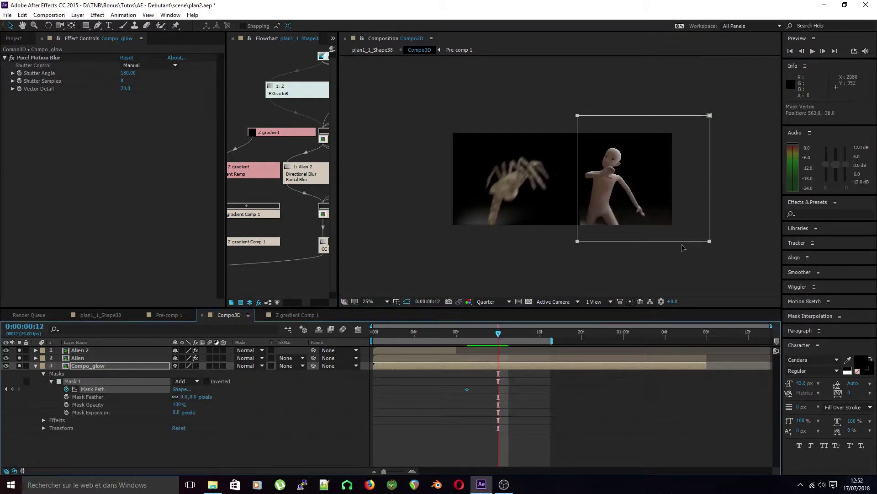
left_click_drag(688, 239, 664, 249)
left_click(519, 334)
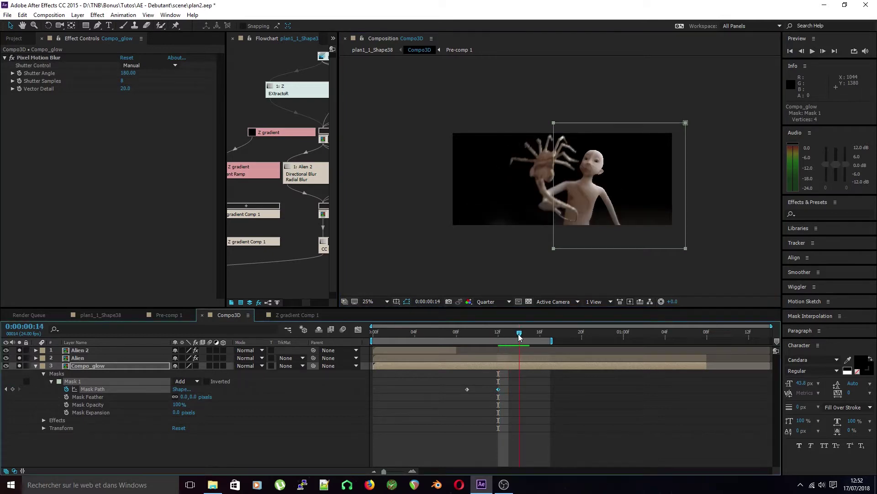
left_click_drag(524, 338, 530, 336)
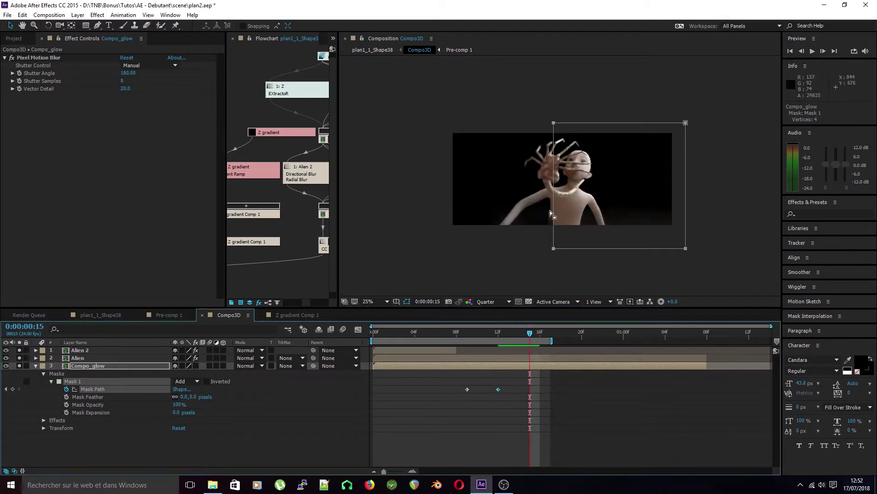
double_click(566, 185)
left_click_drag(554, 185, 386, 185)
left_click_drag(529, 338, 435, 342)
- Duplicate Compo_glow, place the copy beneath the original, and delete the copy's mask
left_click(88, 365)
key("ctrl+d")
key("ctrl+[")
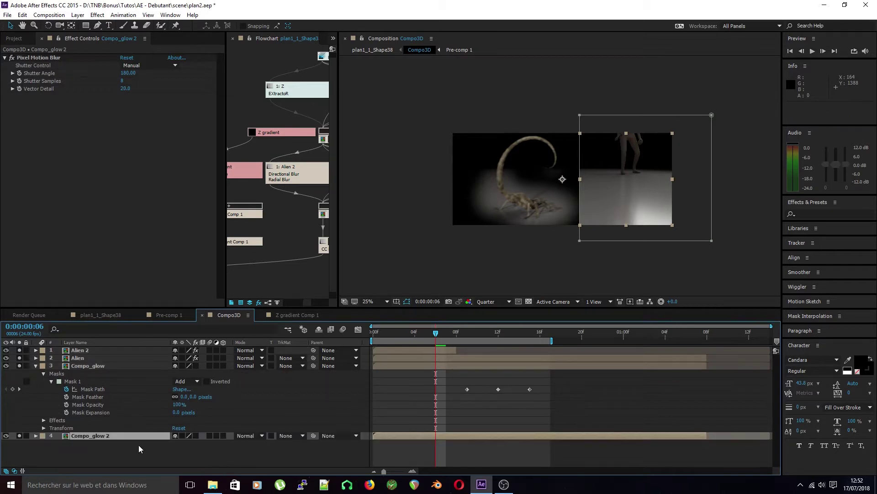
key("m")
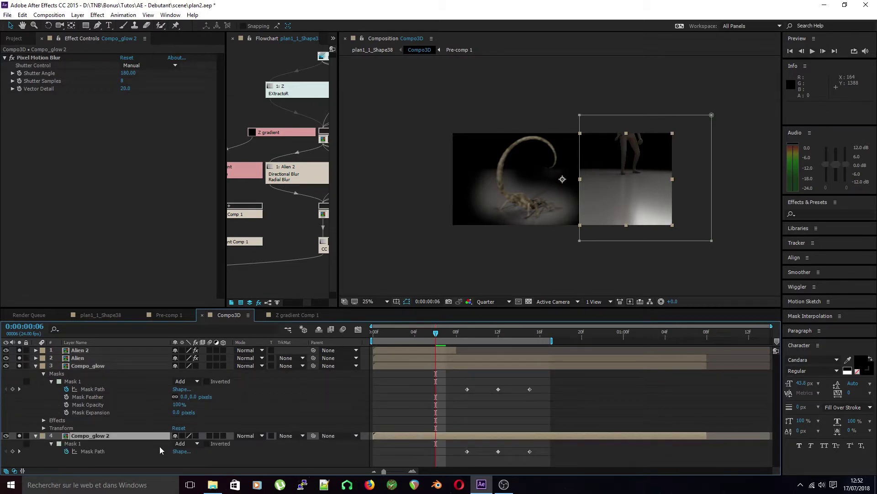
left_click(103, 442)
key("Delete")
left_click(143, 461)
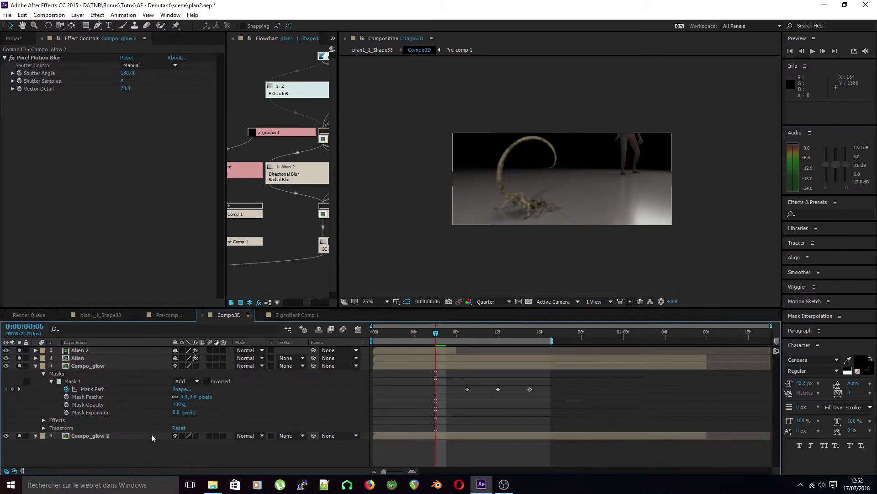
- Set the Mask Feather of Compo_glow's Mask 1 to 133.0 pixels and check the blend up to frame 12
left_click(412, 365)
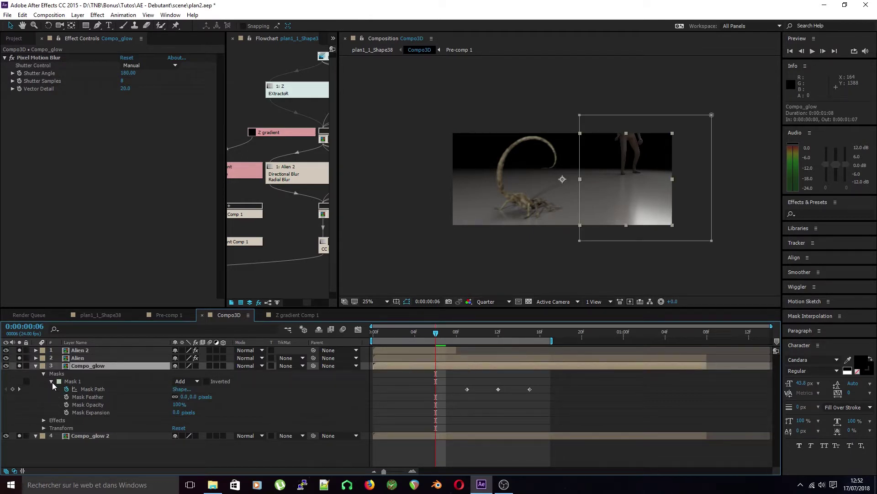
left_click_drag(195, 397, 251, 397)
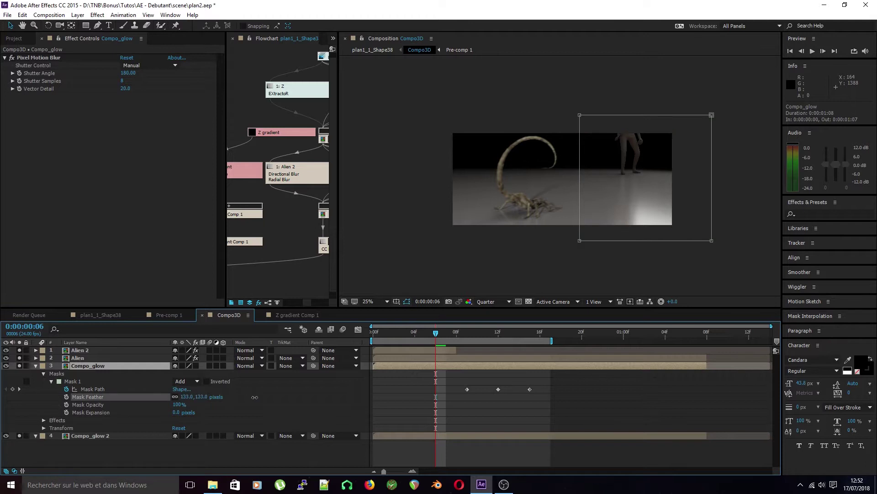
left_click_drag(436, 333, 499, 337)
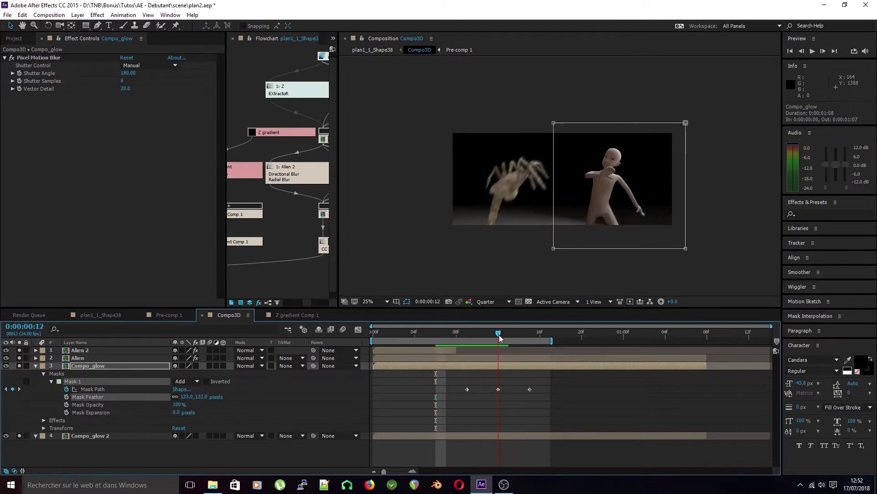
- Replace the Pixel Motion Blur on Compo_glow with a Radial Blur of the Zoom type
left_click(44, 69)
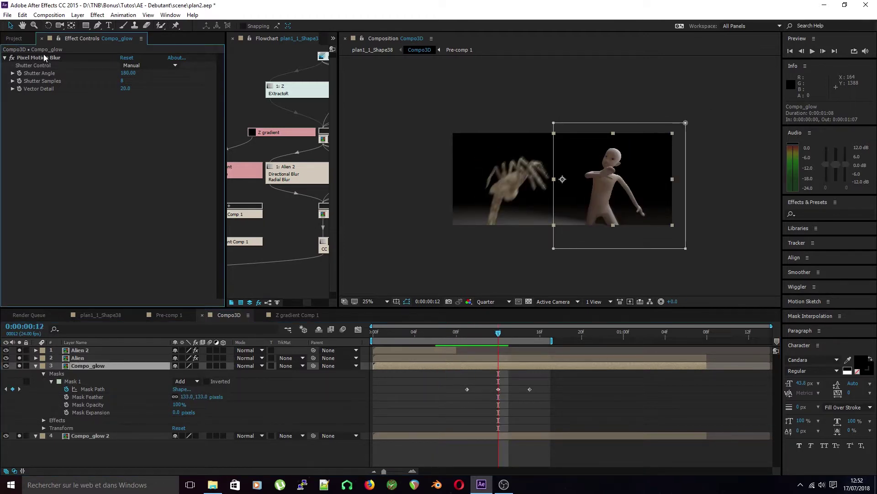
left_click(27, 59)
key("Delete")
right_click(66, 113)
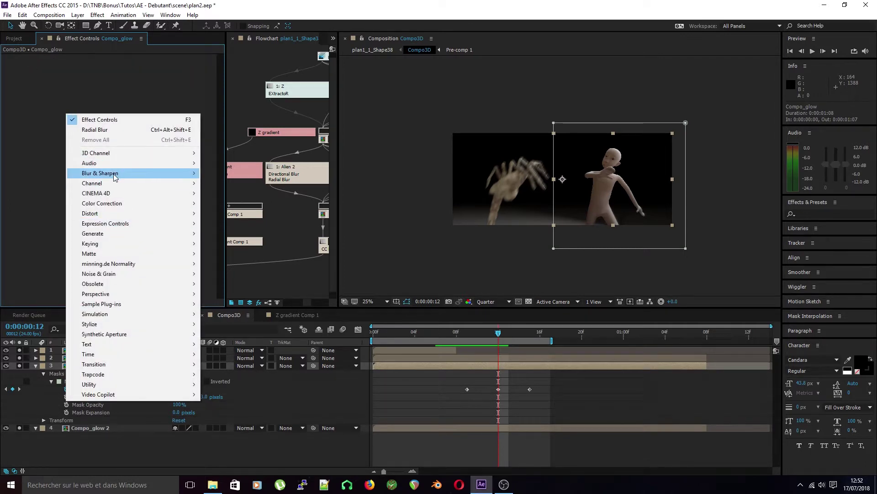
mouse_move(114, 177)
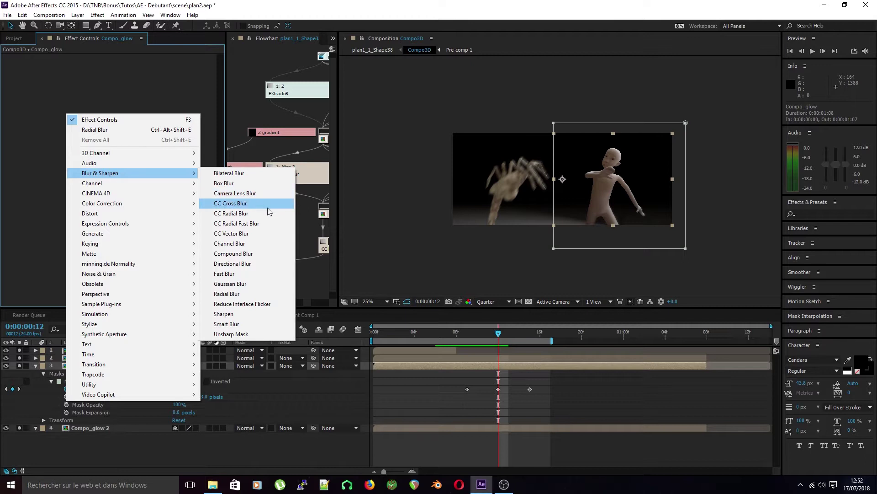
left_click(247, 296)
left_click(147, 161)
left_click(137, 180)
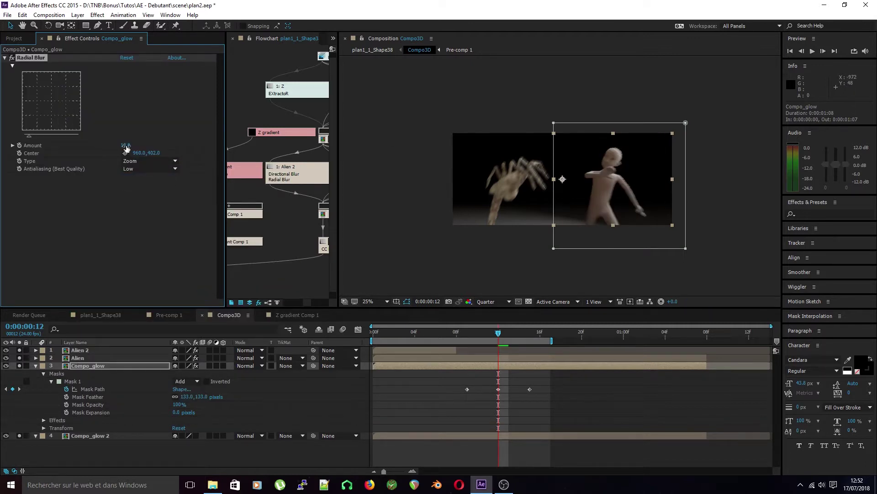
- Try the Radial Blur center at 1552.0, 244.0, beside the character's head
left_click(125, 153)
left_click(615, 162)
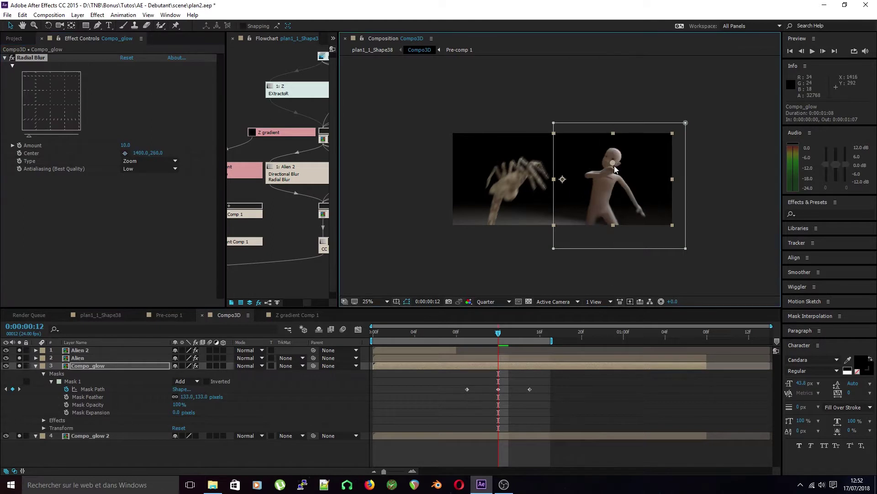
left_click_drag(615, 162, 630, 161)
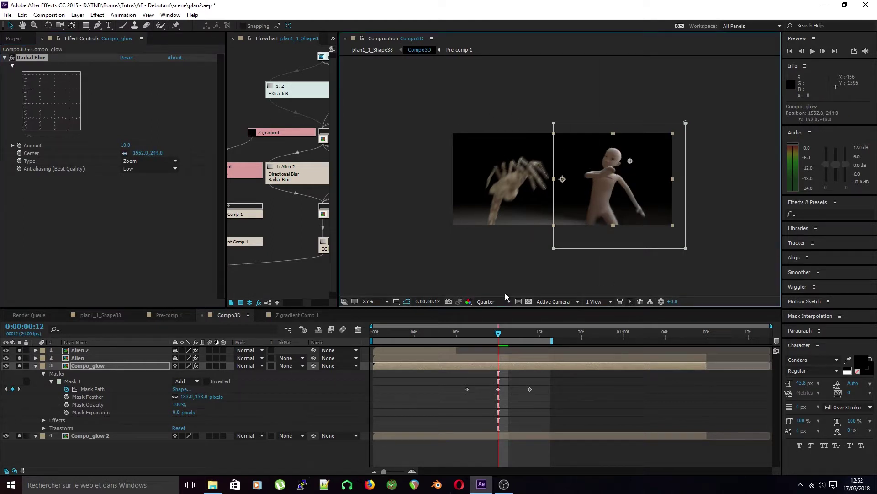
- At frame 7, move Compo_glow's Radial Blur center to 1536.0, 0.0 on the character and start keyframing Center
left_click_drag(499, 333, 446, 333)
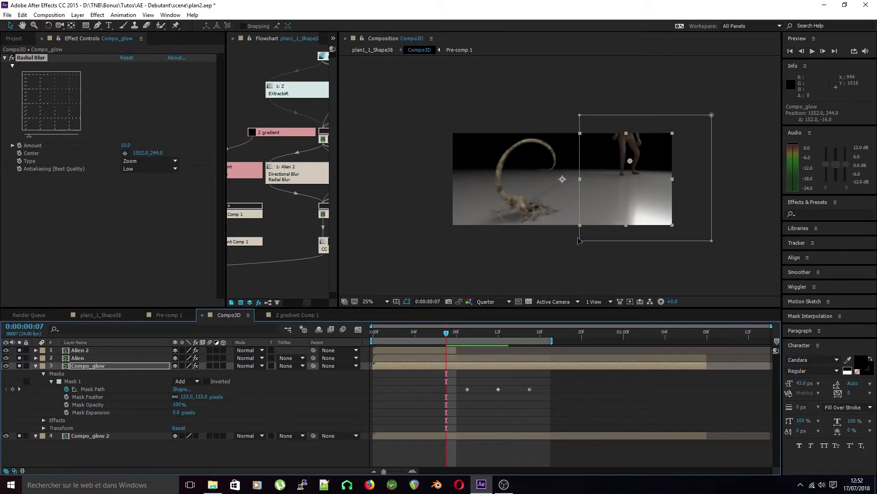
left_click_drag(630, 162, 629, 134)
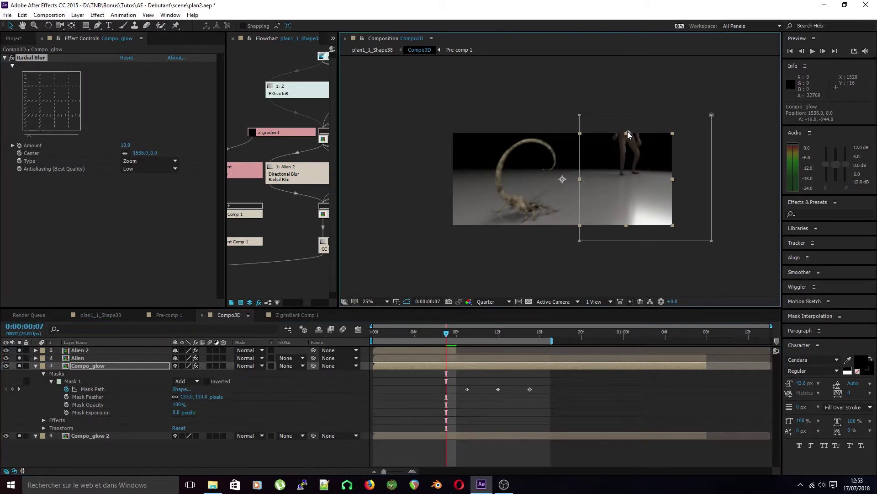
left_click(178, 237)
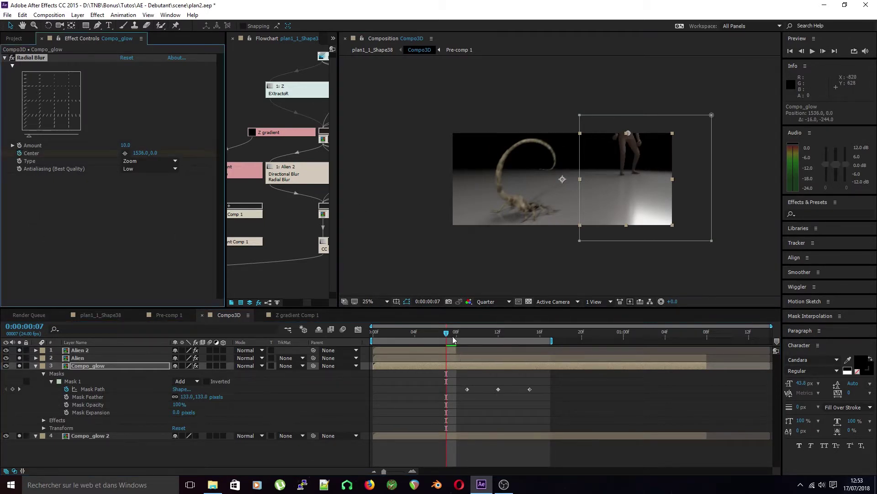
- At frame 13, move Compo_glow's Radial Blur center to 1400.0, 240.0 on the character's head
left_click_drag(454, 338, 509, 335)
left_click_drag(629, 133, 612, 161)
left_click(518, 337)
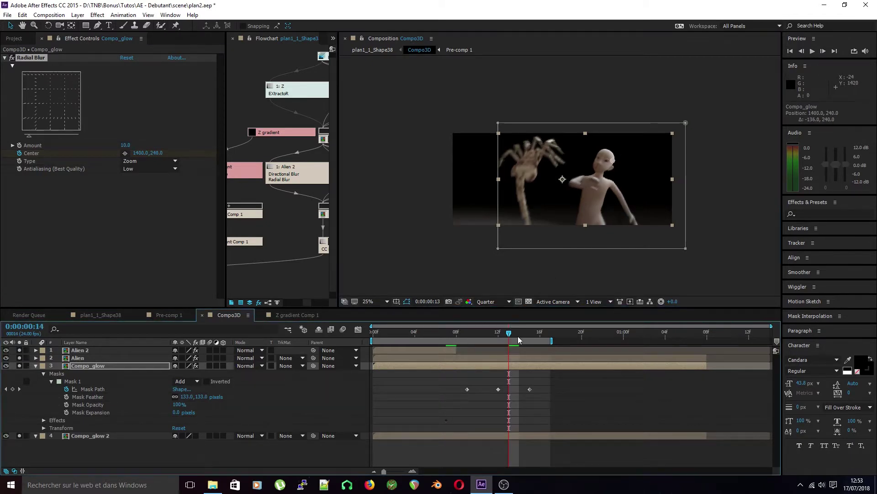
- At frame 16, move Compo_glow's Radial Blur center to 1324.0, 368.0 beside the character's head
key("space")
left_click_drag(613, 161, 604, 175)
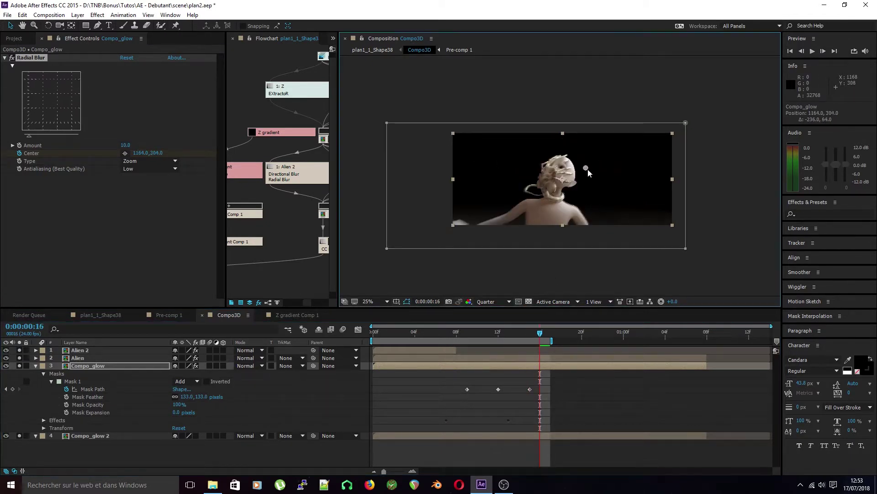
- Keyframe Compo_glow's Radial Blur Amount at 0.0 on frame 7 and 57.0 on frame 14
left_click_drag(538, 332, 450, 339)
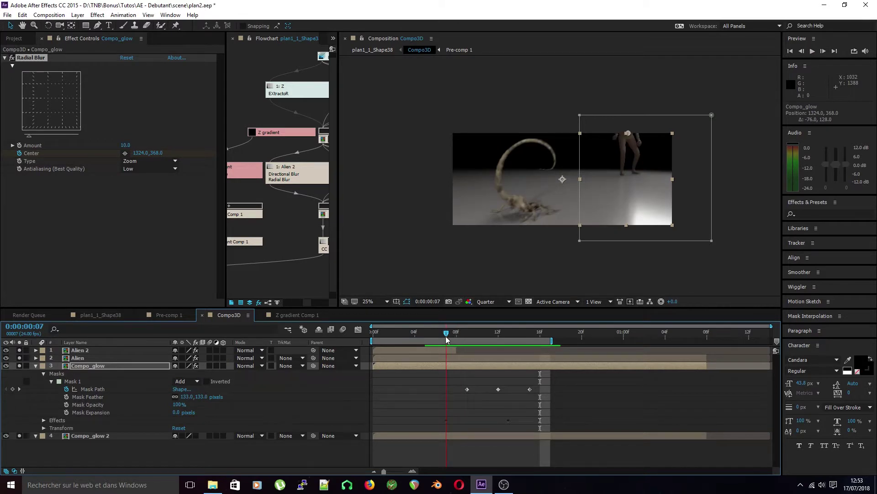
left_click(22, 146)
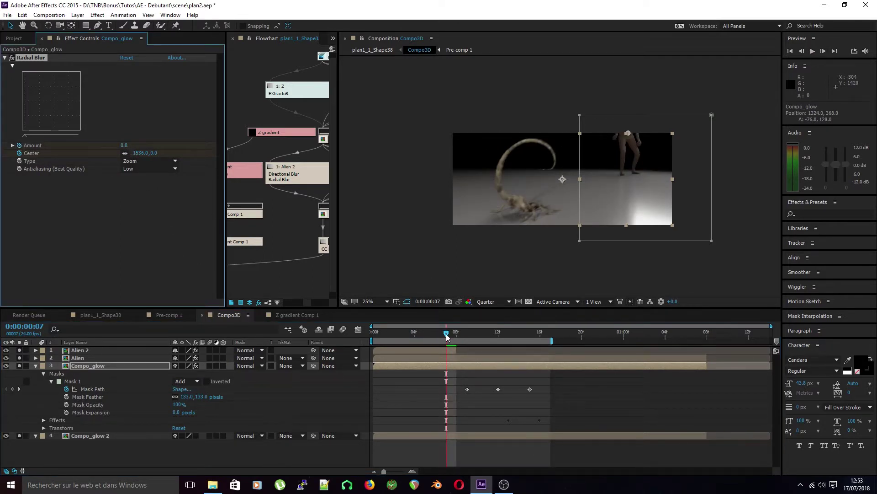
left_click_drag(446, 337, 519, 340)
left_click_drag(127, 145, 157, 153)
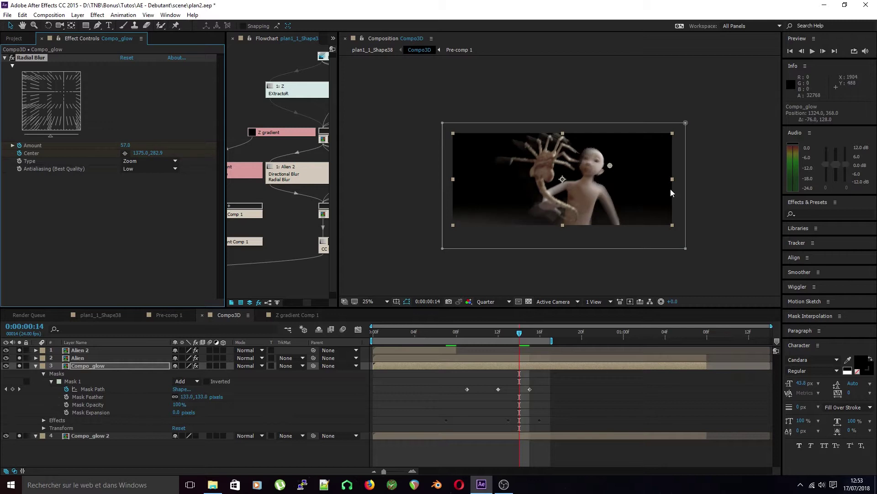
- Set the antialiasing of Compo_glow's Radial Blur to High
scroll(556, 199, "up", 2)
left_click(130, 169)
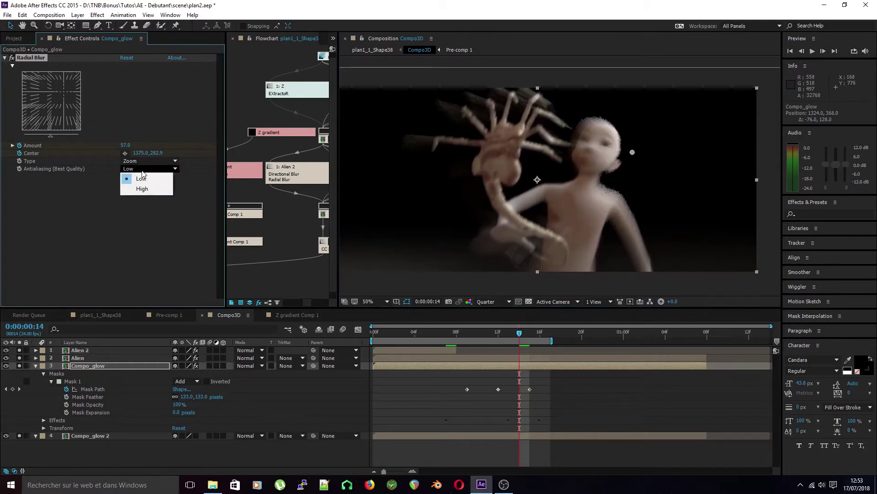
left_click(132, 185)
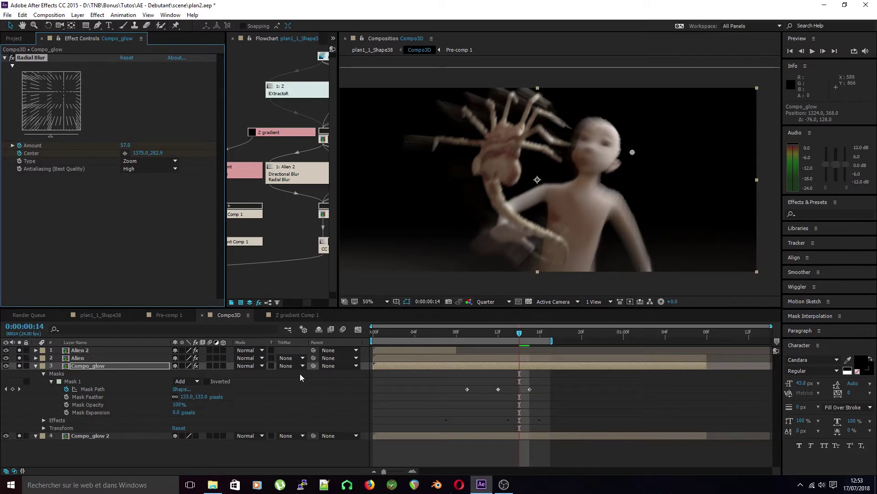
- Move the Compo_glow layer above Alien 2 and Alien to the top of the Compo3D layer stack
left_click(134, 366)
left_click(116, 382)
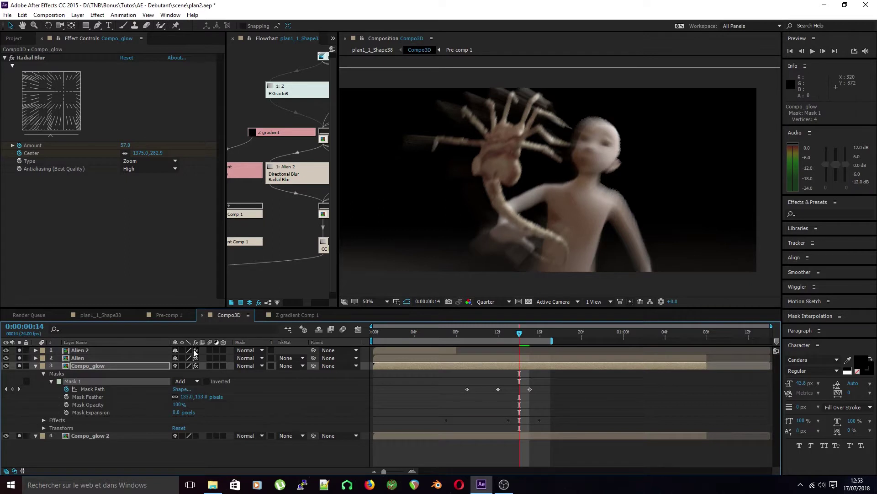
left_click(135, 366)
key("comma")
left_click_drag(127, 367, 119, 349)
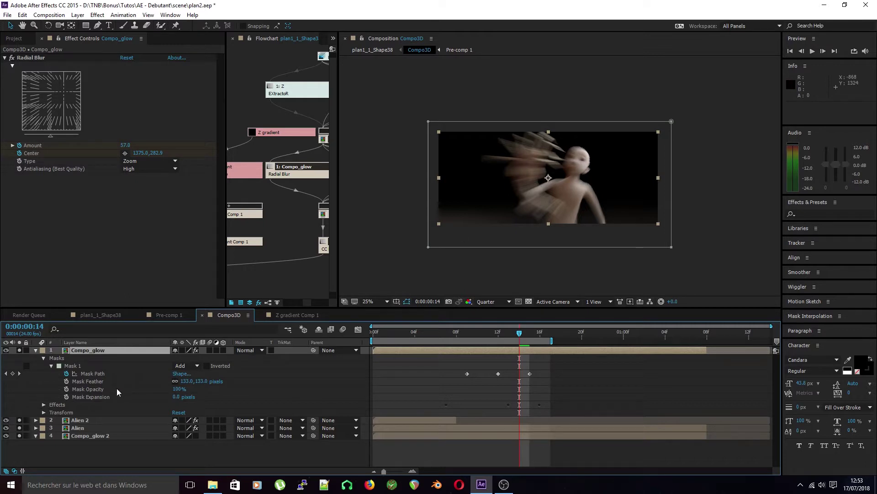
- Expand Compo_glow's Radial Blur properties and move its center to 1868.2, -43.9 at frame 10
left_click_drag(511, 335, 480, 339)
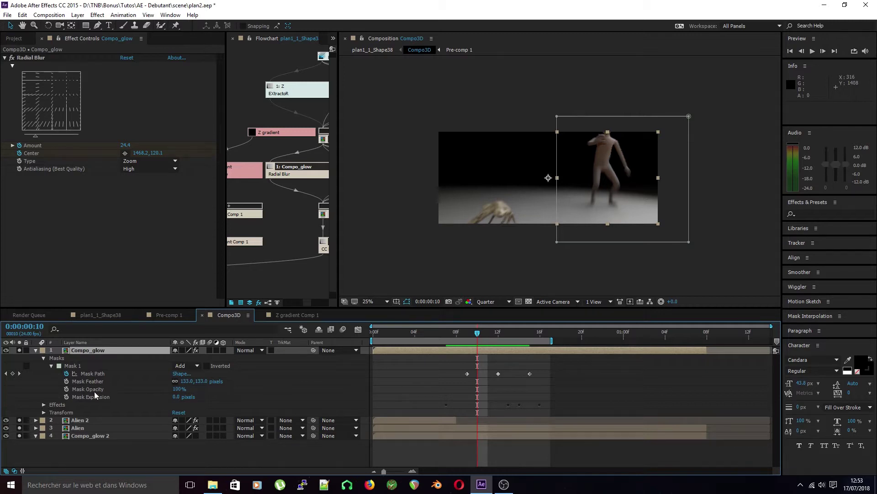
left_click(44, 404)
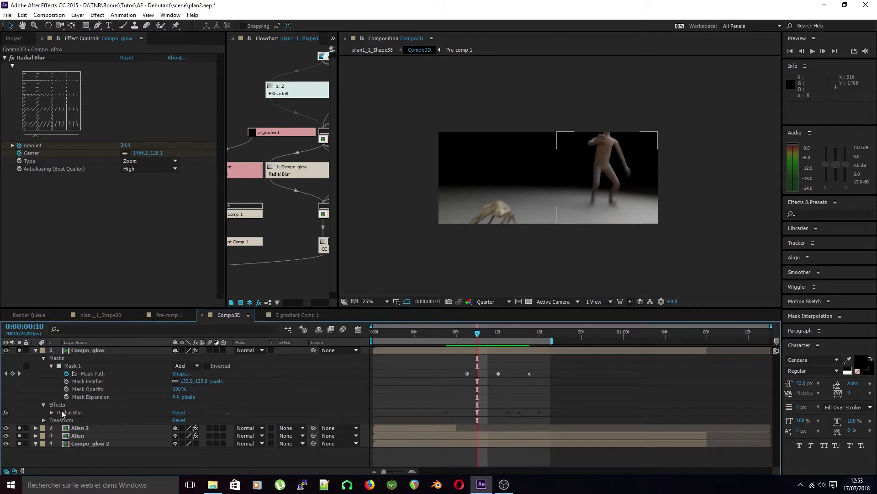
left_click(54, 412)
left_click(53, 412)
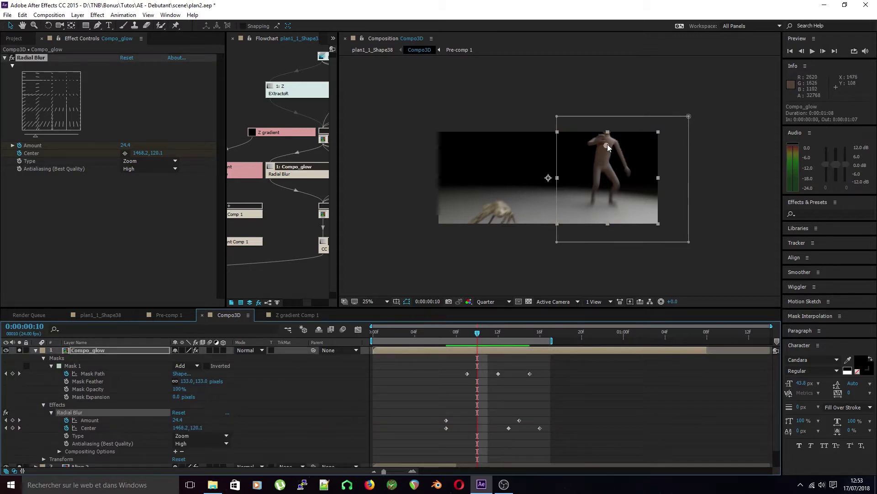
left_click_drag(607, 145, 652, 129)
- Move the Radial Blur center to 1684.0, 252.0 at frame 16 and delete the Center keyframe at frame 13
left_click(467, 333)
left_click_drag(468, 336, 533, 333)
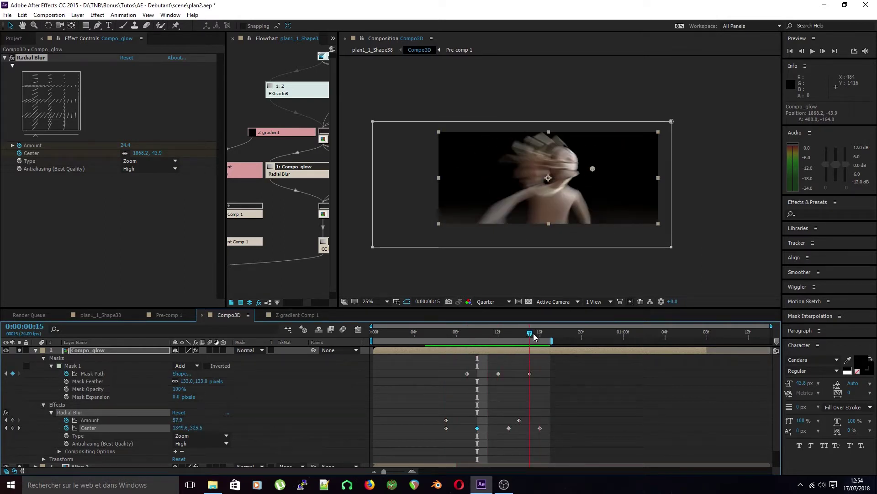
left_click_drag(533, 333, 539, 333)
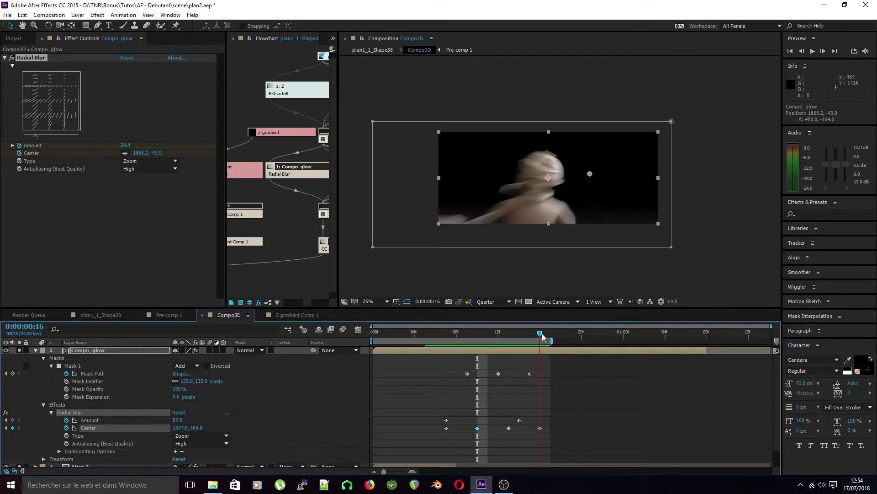
left_click_drag(616, 166, 636, 161)
key("ctrl+z")
left_click_drag(540, 333, 506, 341)
key("Delete")
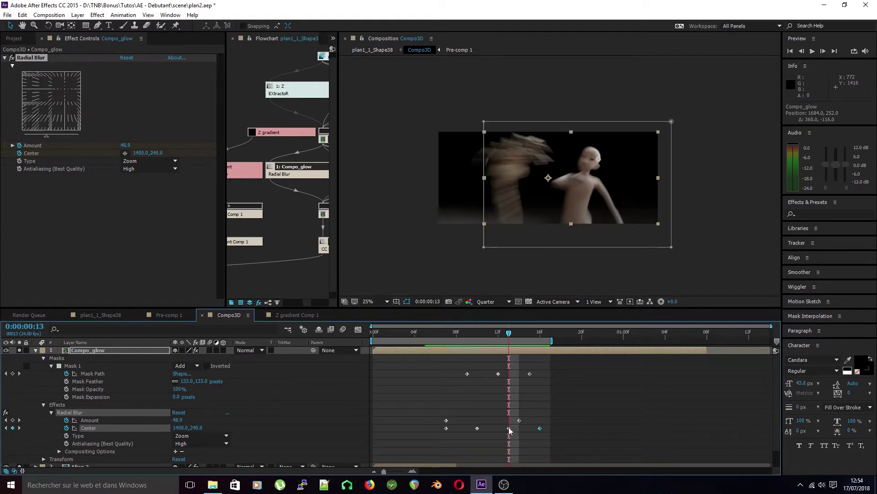
- Apply Easy Ease to the Radial Blur Amount keyframes at frames 7 and 14, and set Amount to 0.0 at frame 16
left_click_drag(497, 336, 443, 344)
left_click_drag(534, 406, 441, 421)
key("F9")
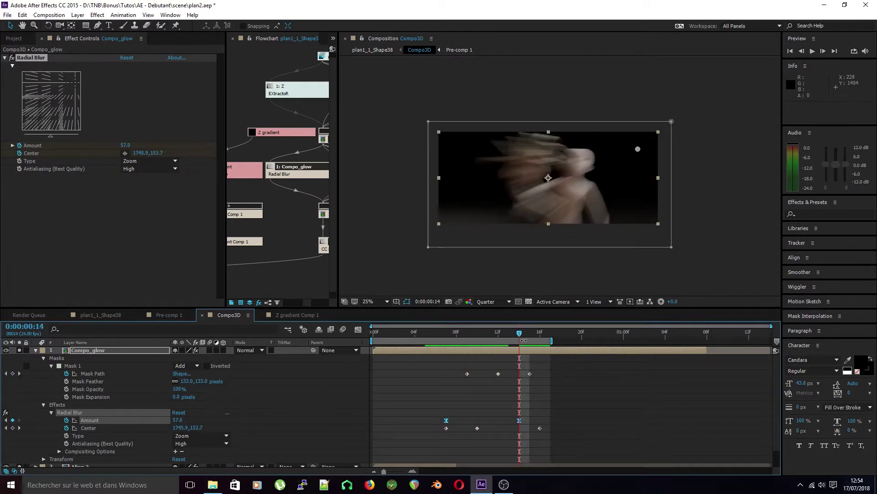
left_click_drag(528, 337, 540, 333)
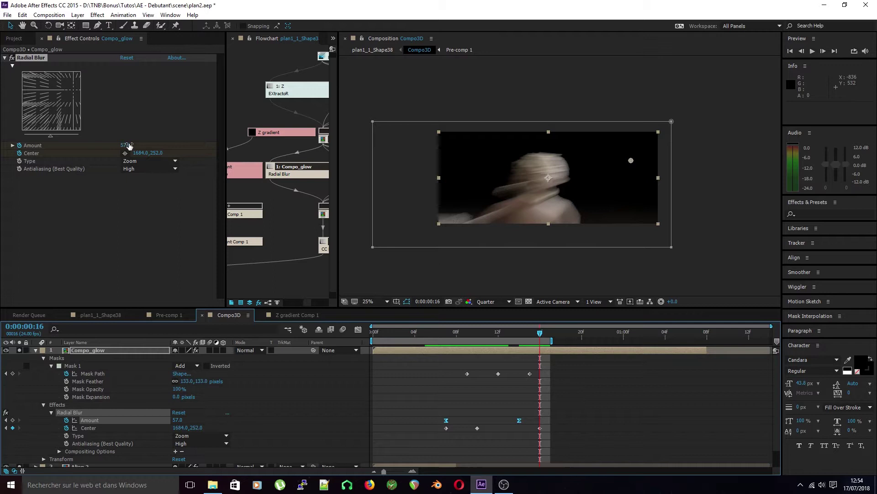
left_click_drag(130, 145, 82, 146)
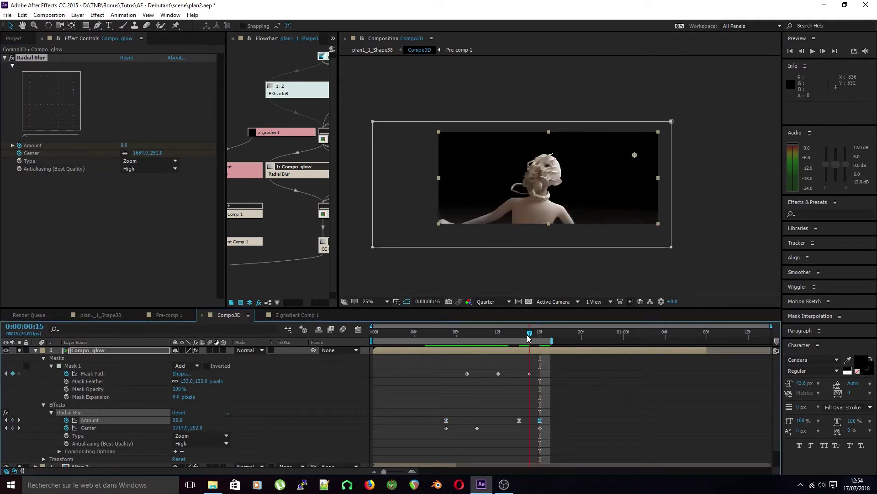
- Shift the middle Radial Blur Amount keyframe to frame 13 and set its value to 6.0
key("Page_Up")
key("Page_Up")
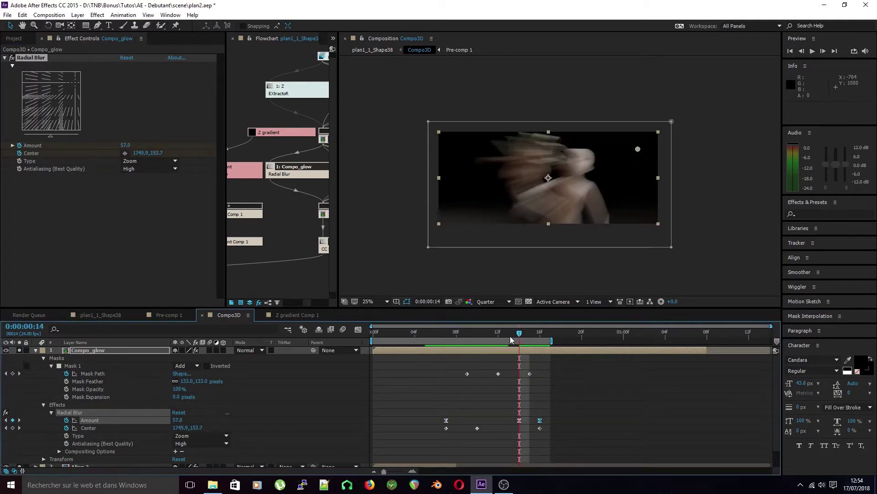
left_click(512, 339)
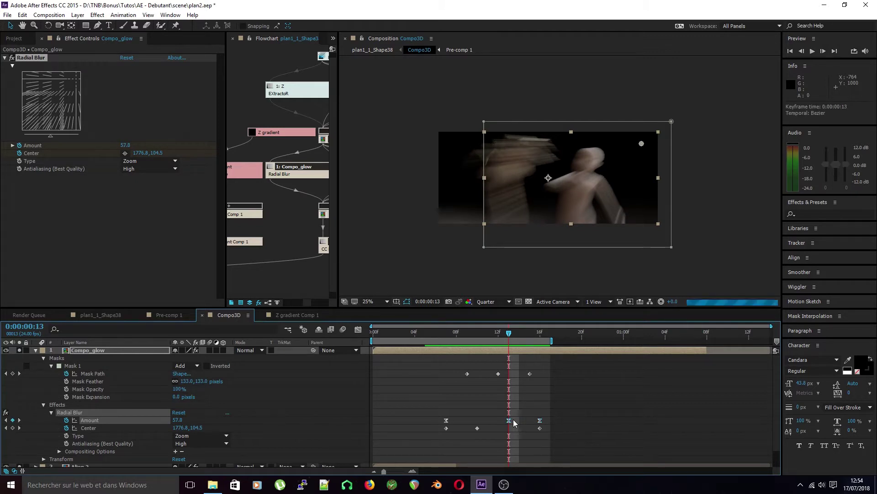
left_click_drag(124, 146, 80, 148)
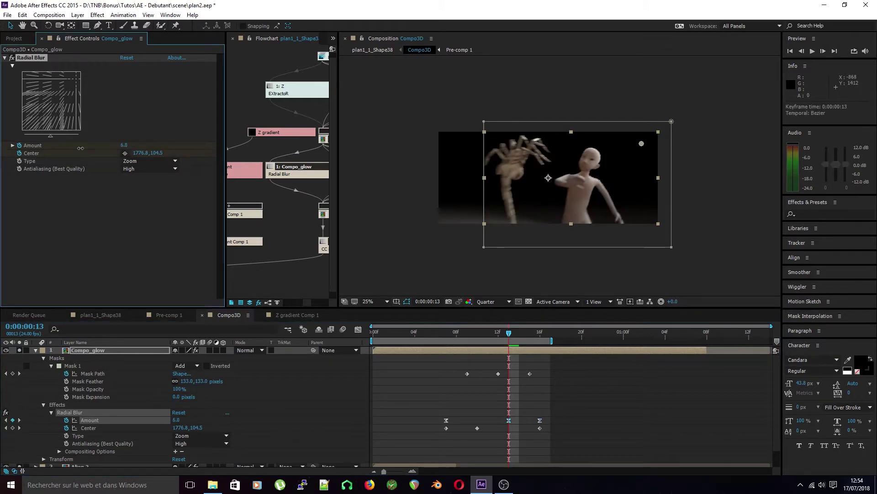
- Play back and scrub through Compo3D to check Compo_glow's zoom blur animation
left_click(169, 245)
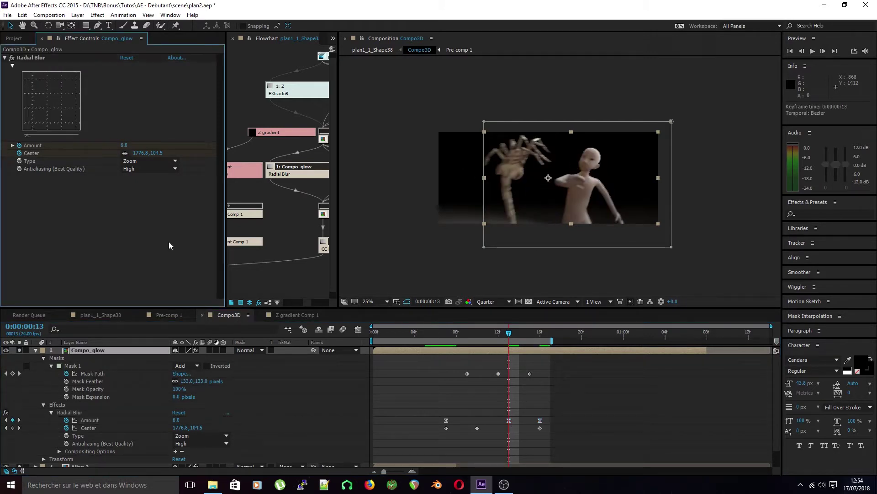
key("space")
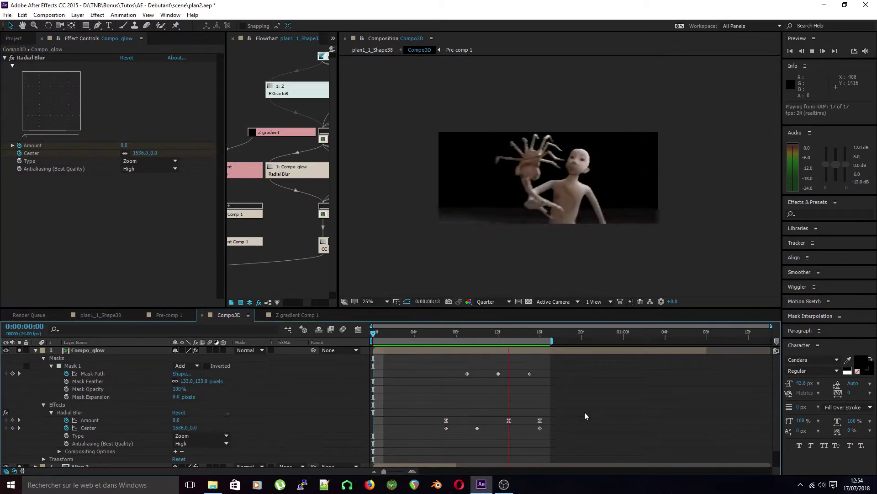
key("space")
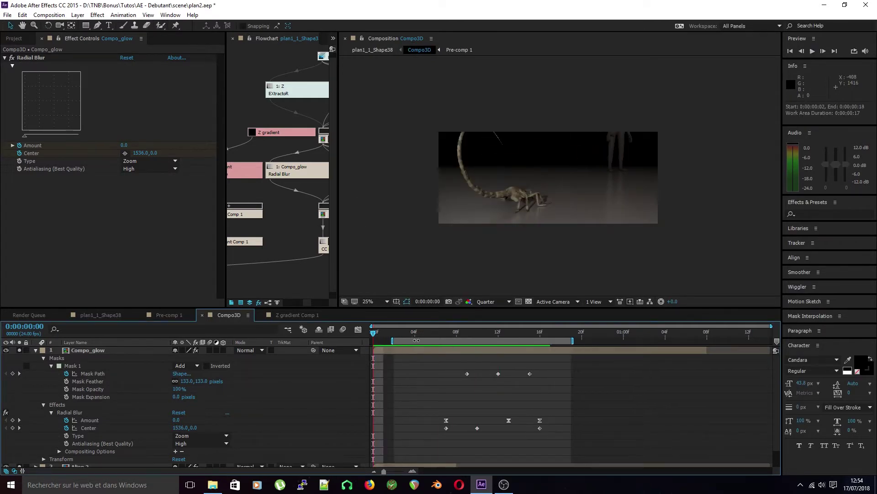
left_click_drag(381, 333, 479, 352)
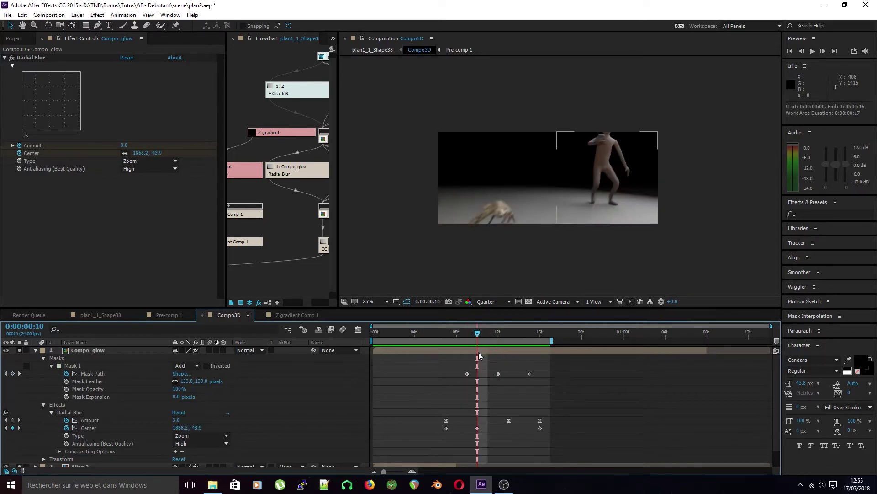
left_click(479, 352)
- At frame 11, move the Radial Blur center to 1558.2, -110.1 and raise Amount to about 26
left_click(73, 161)
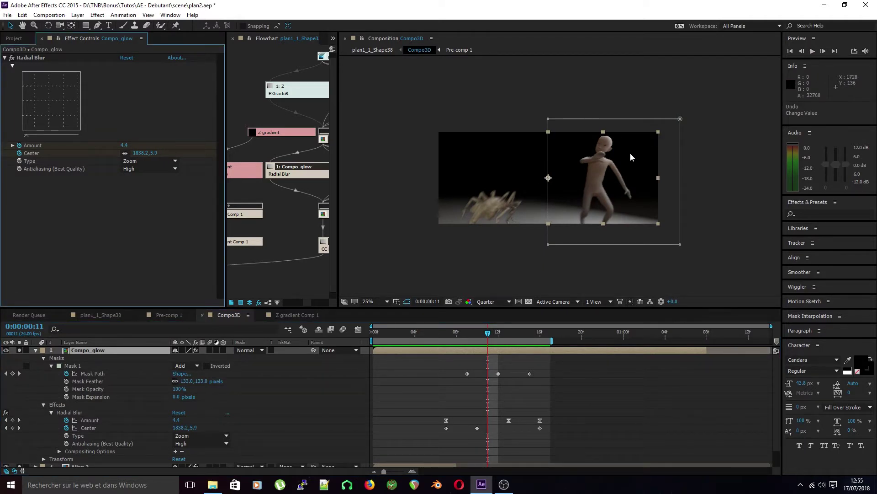
left_click(39, 58)
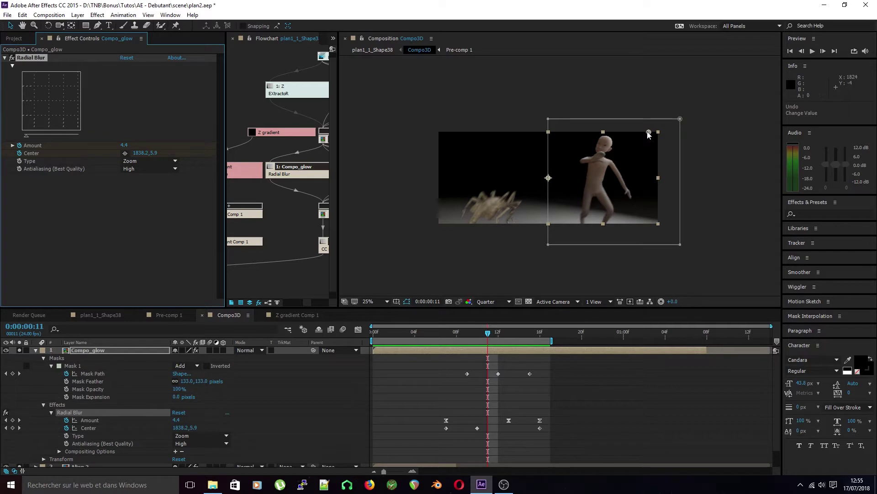
left_click_drag(649, 133, 617, 119)
left_click_drag(125, 145, 136, 145)
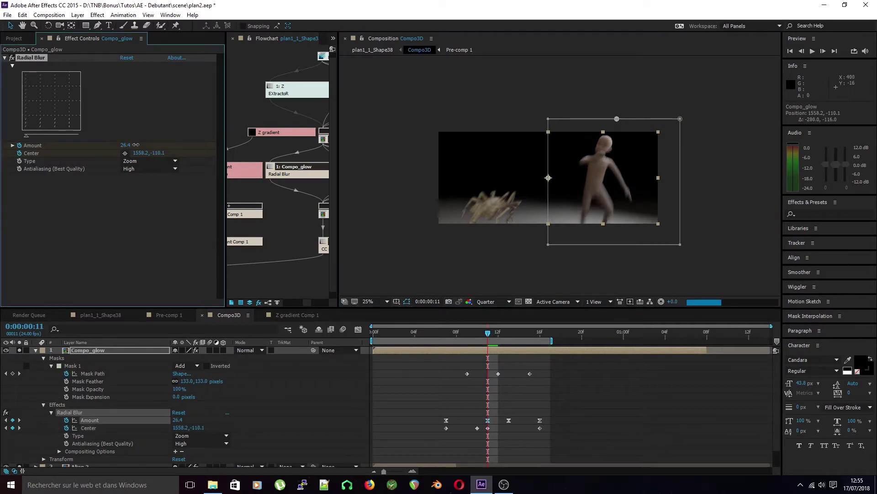
- Add a reduced Radial Blur Amount keyframe at frame 10 on Compo_glow
left_click_drag(489, 337, 467, 337)
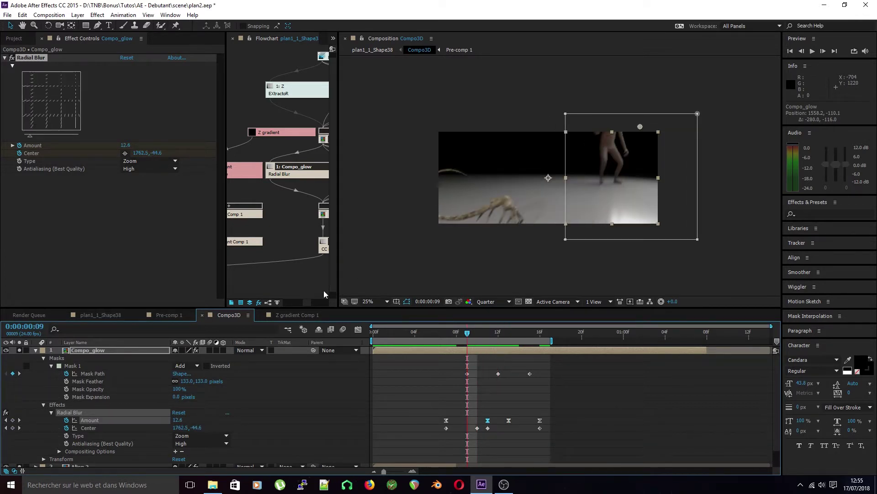
key("Page_Down")
left_click_drag(126, 146, 126, 146)
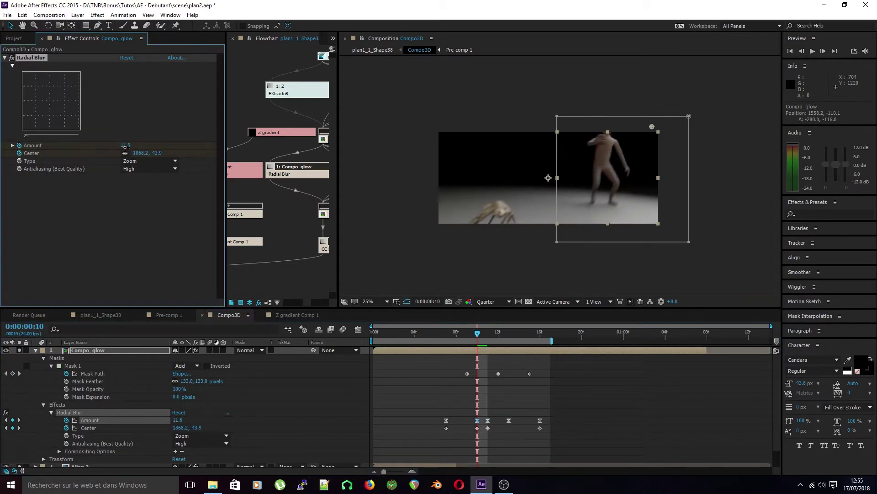
- Preview the Compo3D animation with the revised blur keyframes on Compo_glow
left_click(450, 321)
left_click_drag(475, 335, 520, 339)
left_click(479, 333)
key("space")
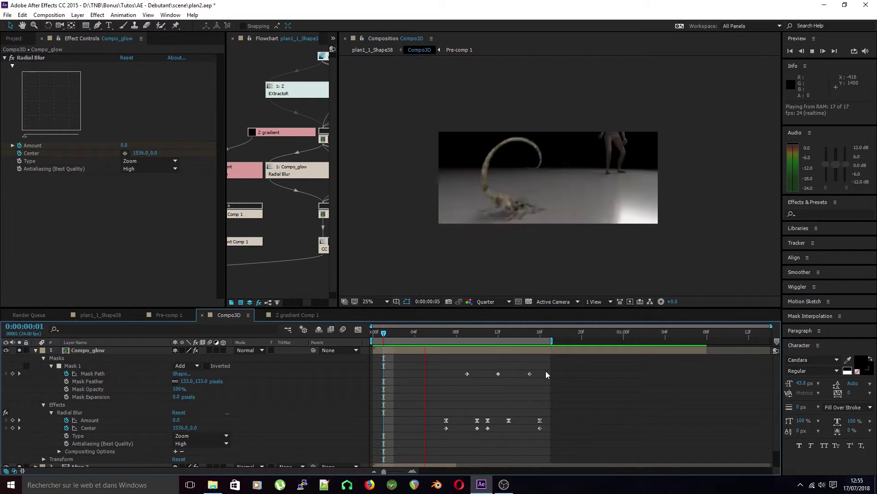
key("space")
key("Home")
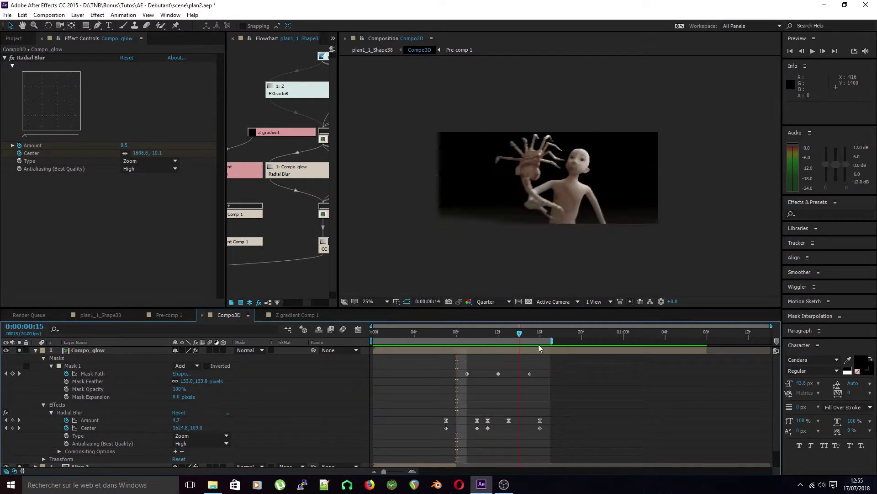
- Collapse the Compo3D layer properties, switch to the plan1_1_Shape38 composition and preview the complete shot
key("ctrl+grave")
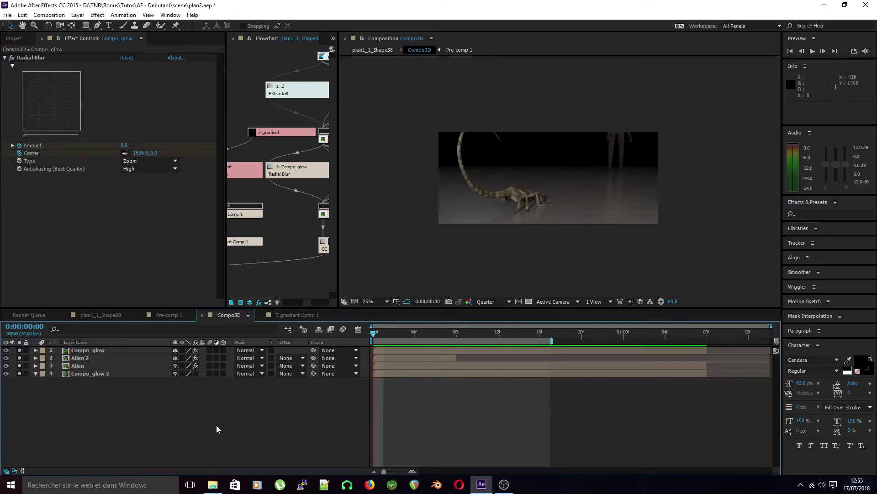
key("Tab")
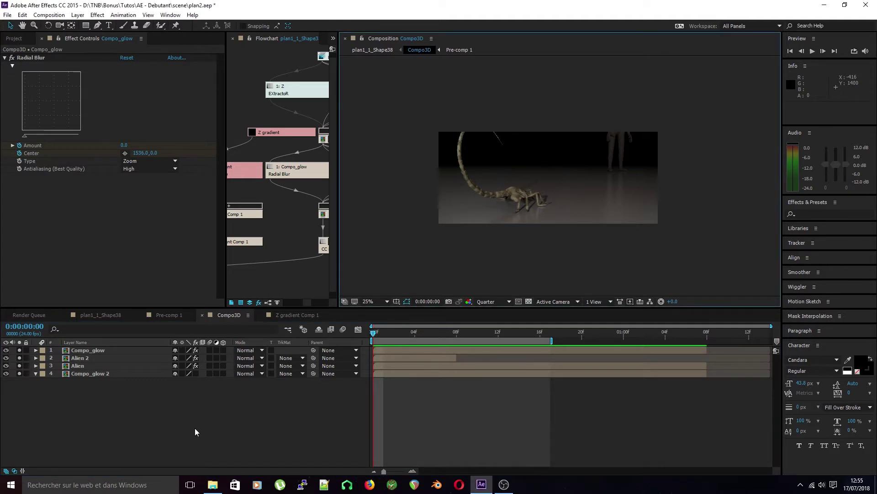
key("Tab")
left_click(131, 425)
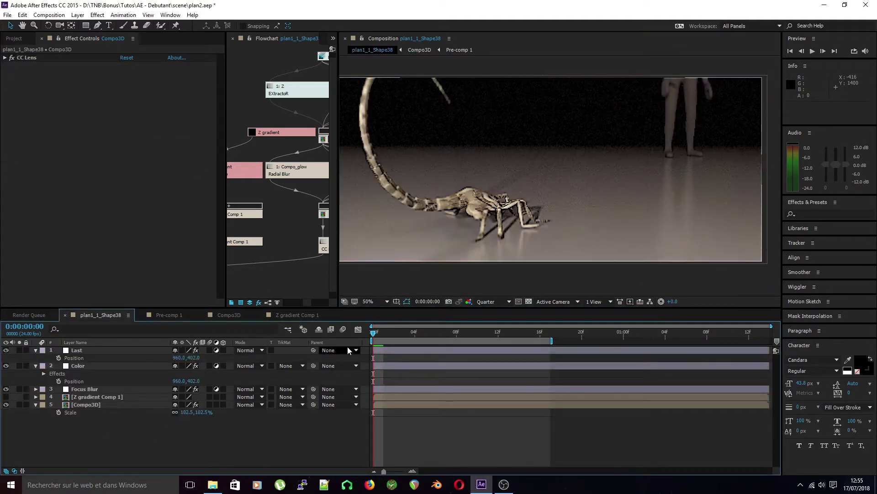
scroll(546, 227, "down", 2)
key("space")
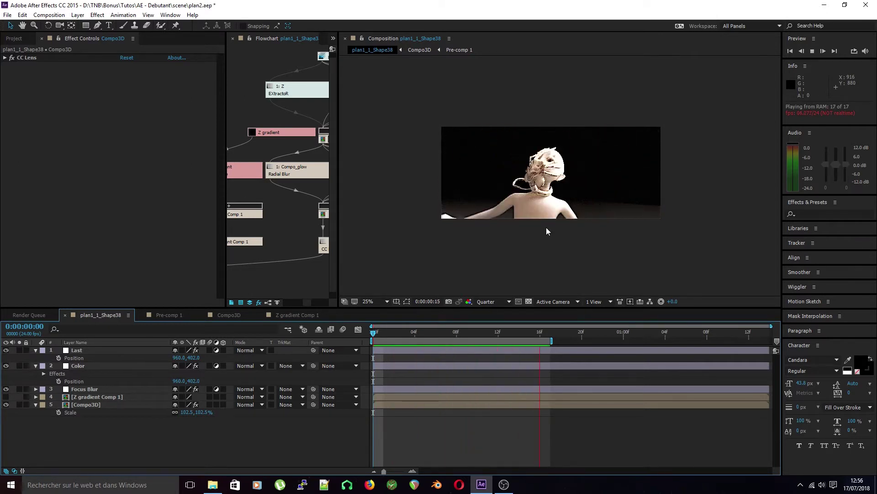
- On the Compo3D layer, set CC Lens Convergence to -200 and reduce Size to 293
left_click(508, 329)
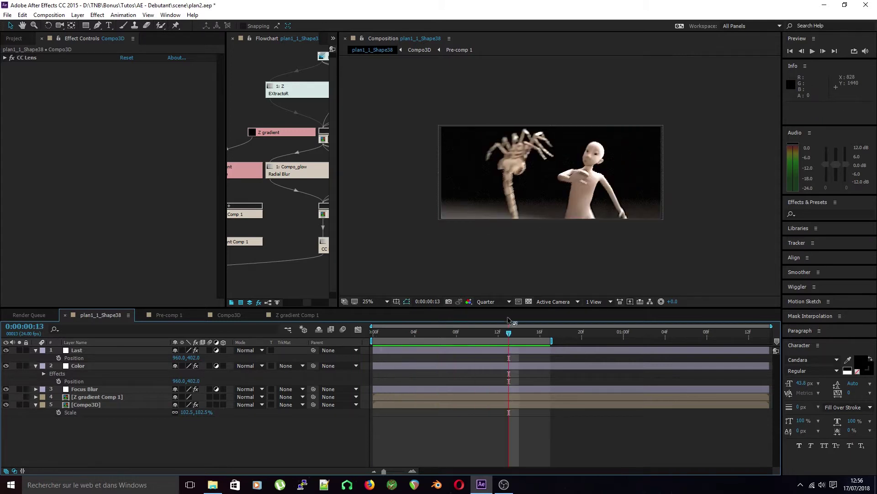
key("Home")
left_click(107, 404)
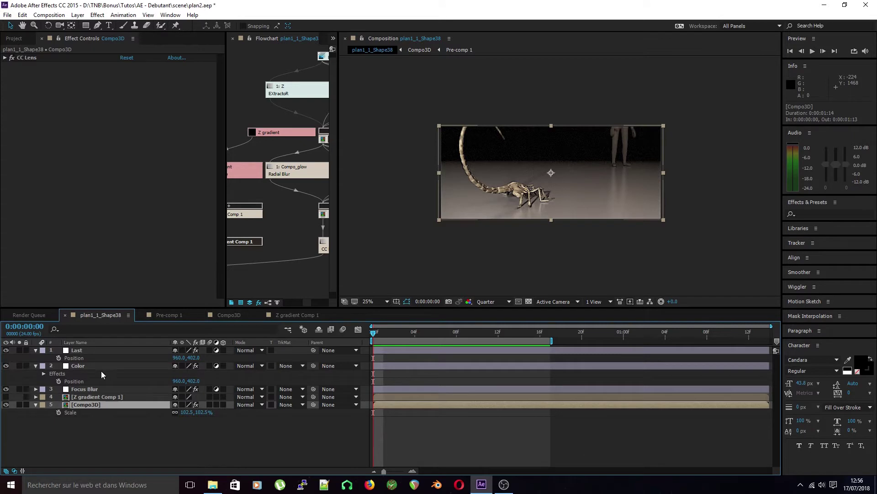
left_click(5, 57)
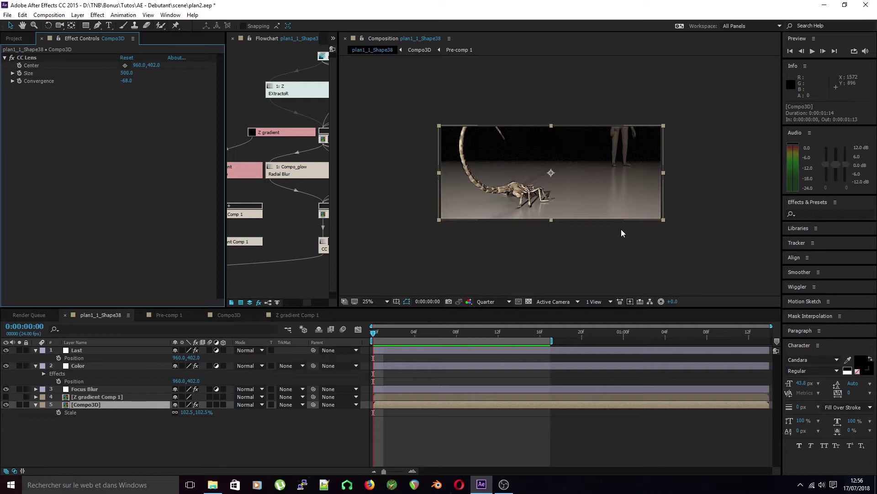
left_click_drag(126, 84, 128, 84)
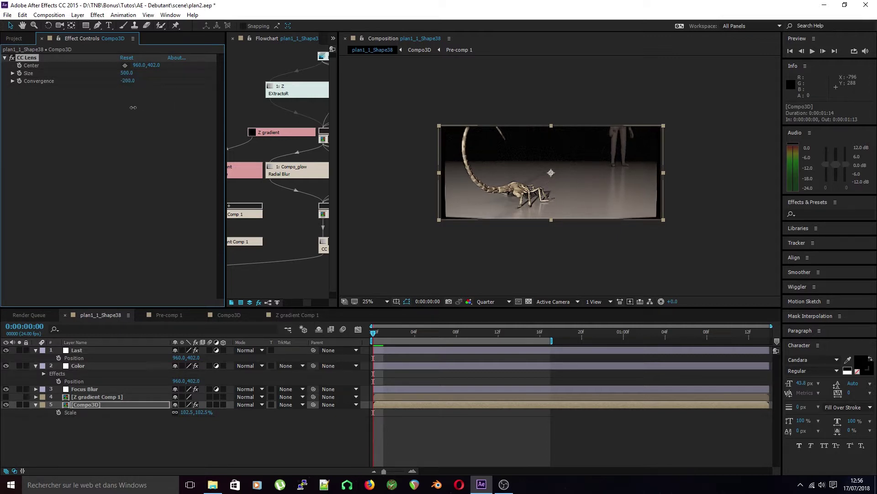
left_click_drag(128, 77, 42, 85)
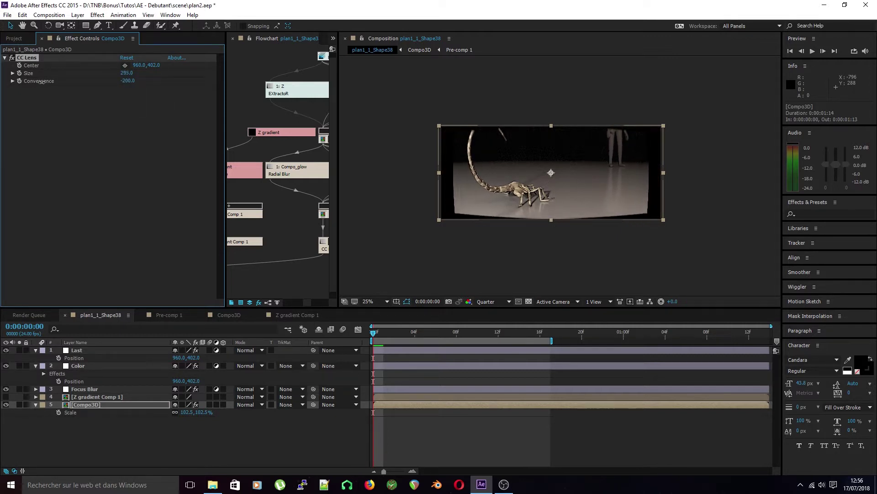
- Scale the Compo3D layer up to 117.3% so the distorted edges fall outside the frame
left_click(75, 406)
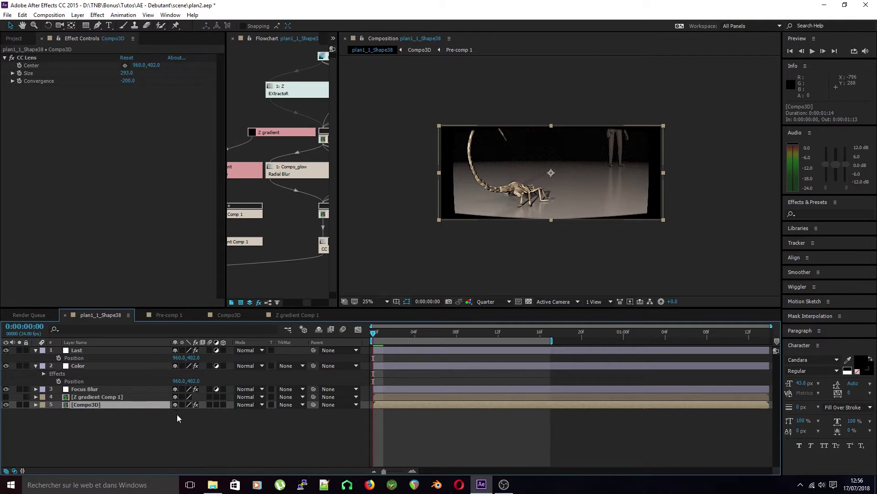
key("s")
left_click_drag(193, 412, 261, 418)
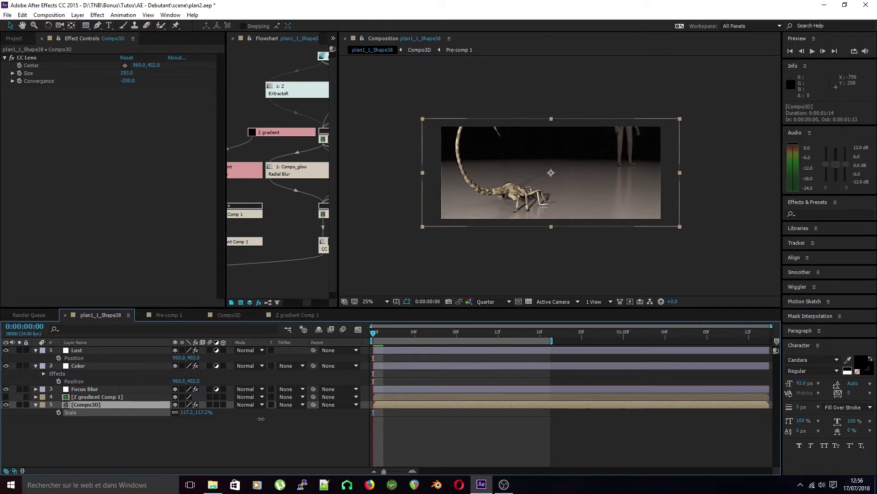
left_click(268, 427)
- Preview the shot with the stronger lens distortion and inspect frame 14
key("space")
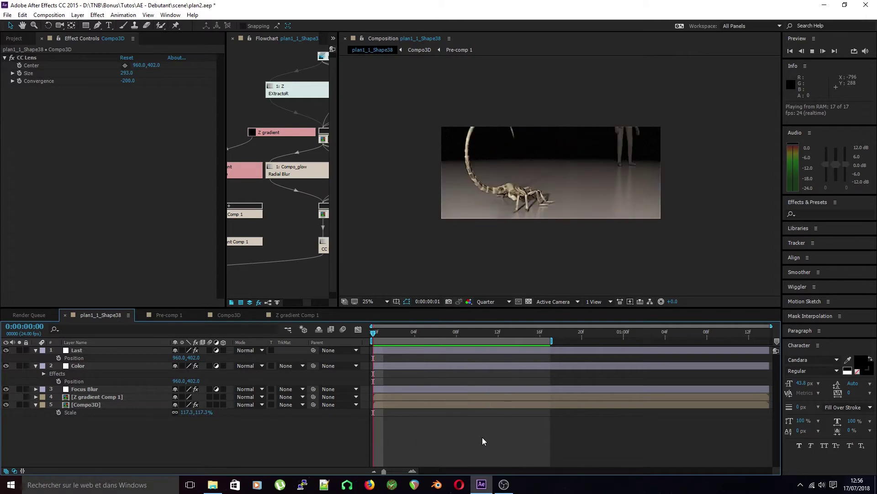
left_click(479, 405)
left_click_drag(397, 337, 519, 343)
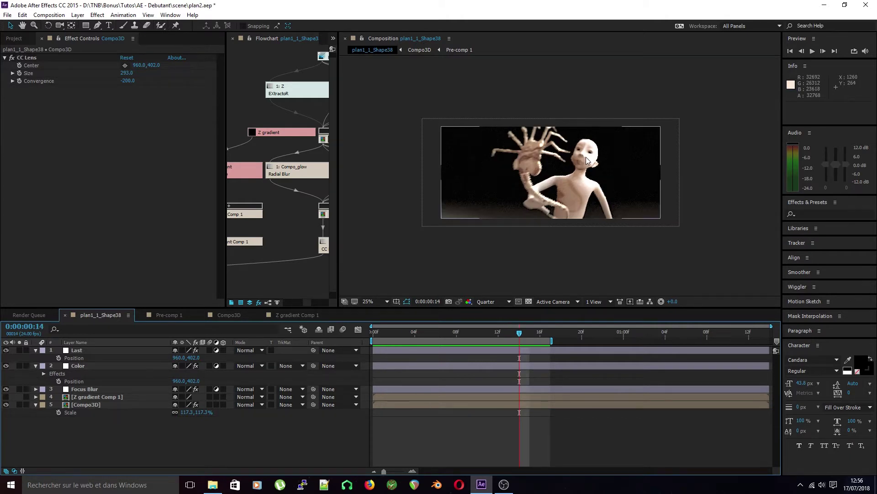
- Lower the Levels Input White on the Color layer to about 15,550 to brighten the shot
left_click(88, 367)
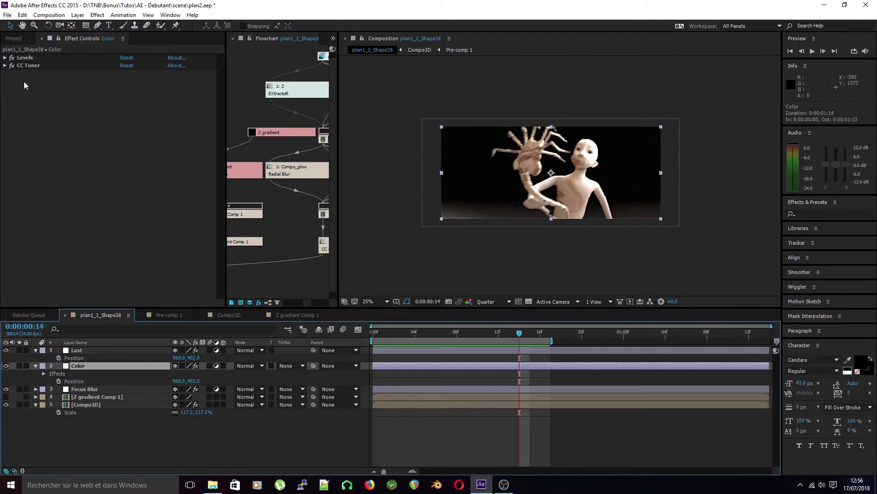
left_click(5, 57)
left_click_drag(62, 110, 83, 115)
- Preview the complete shot with the adjusted Levels and save the project
left_click(524, 340)
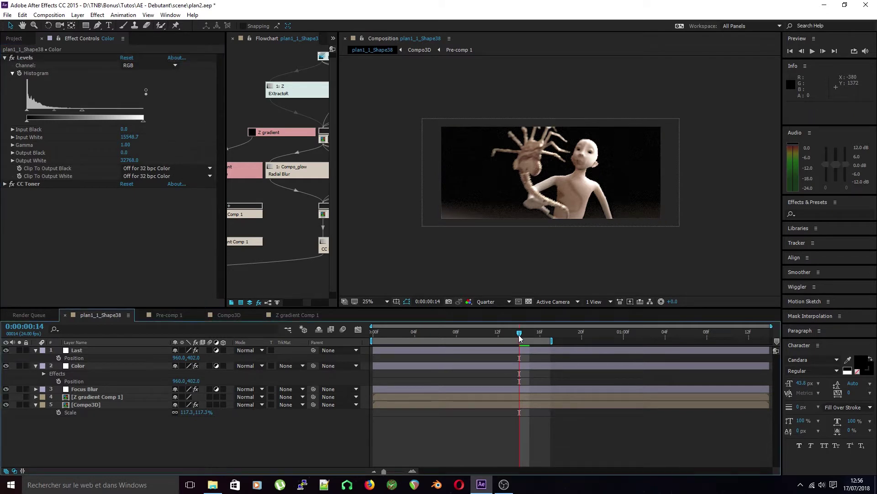
key("space")
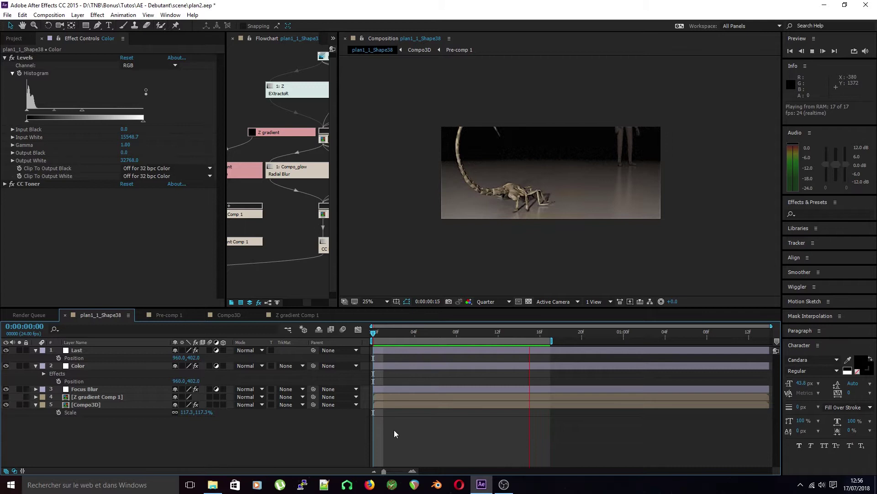
key("space")
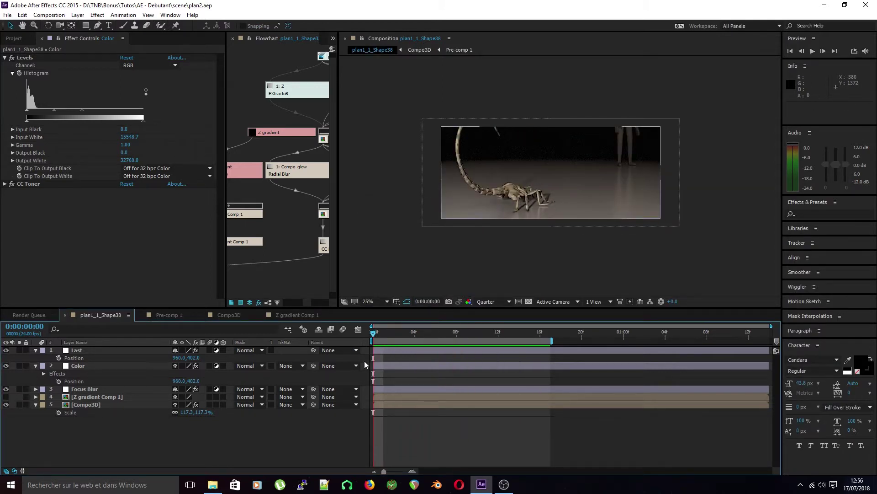
- Show the project items in place of the Color layer's effect settings
left_click(14, 39)
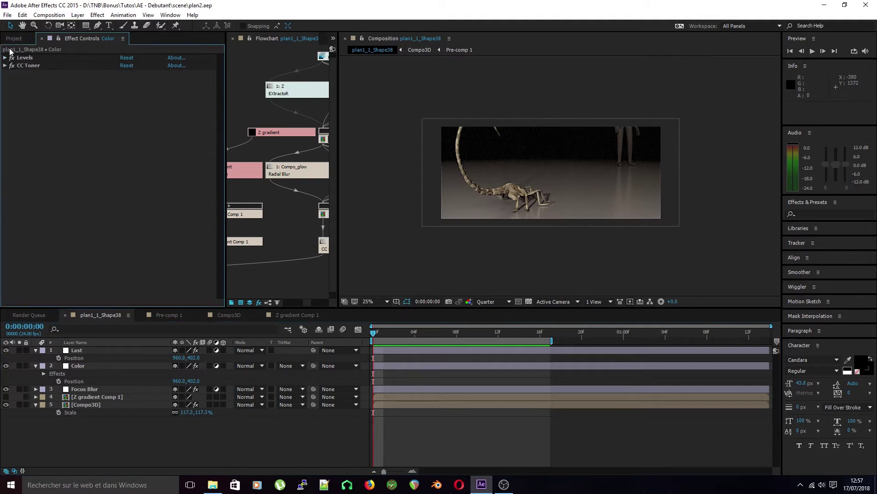
left_click(32, 146)
left_click(45, 200)
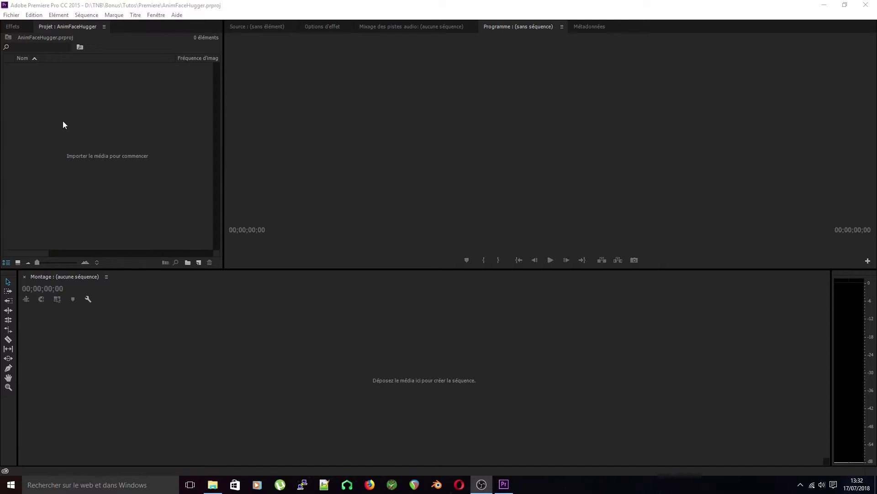
- In Premiere Pro's AnimFaceHugger project, start a media import and browse to D:\TNB\Bonus\Tutos\AE - Debutant\exports
double_click(77, 181)
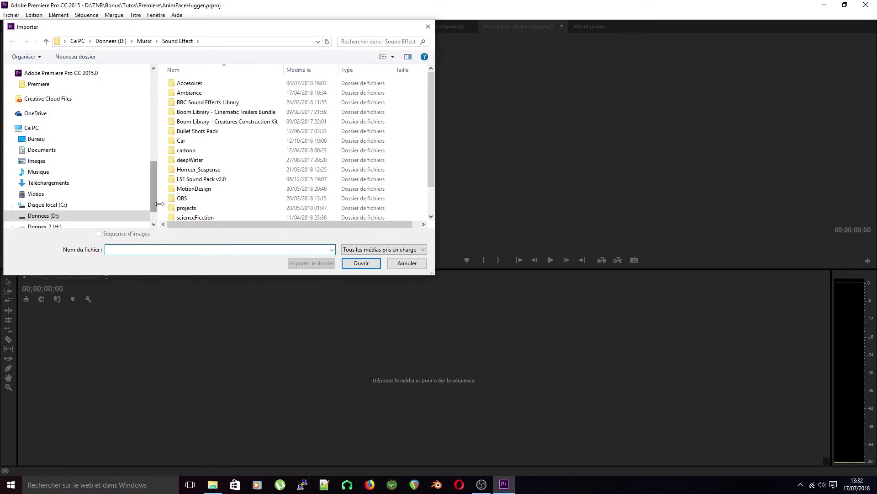
scroll(158, 201, "down", 1)
left_click(82, 190)
scroll(207, 209, "down", 3)
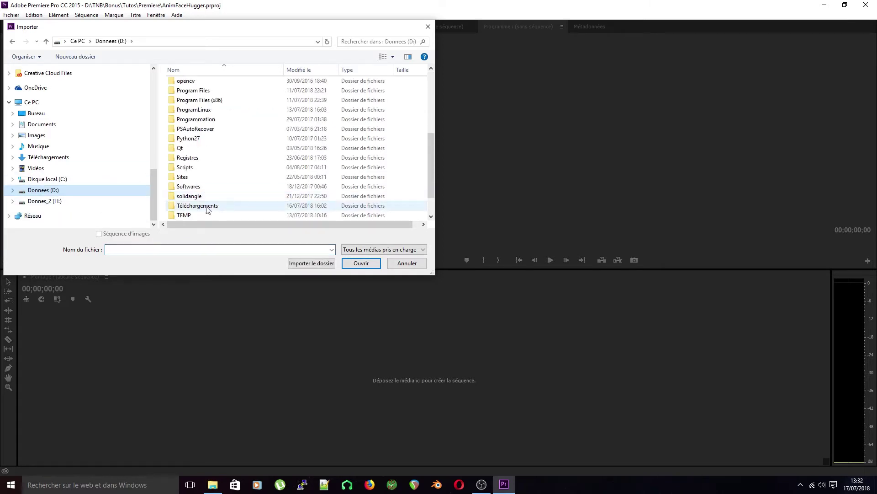
double_click(205, 214)
left_click(112, 41)
double_click(212, 197)
double_click(192, 85)
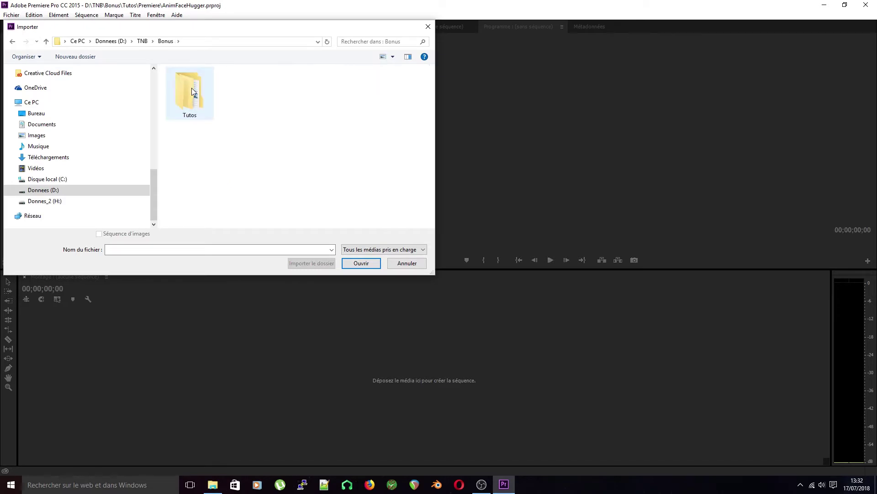
double_click(191, 88)
double_click(191, 84)
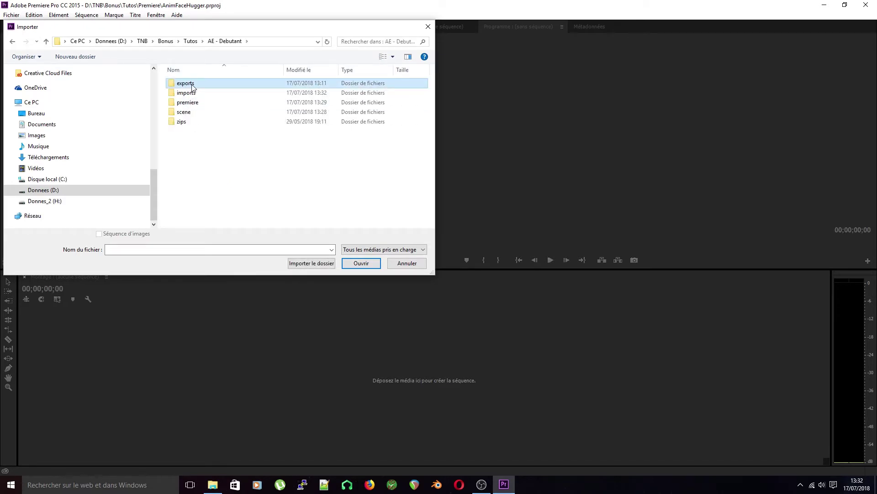
double_click(192, 87)
- Import plan1_1_Shape38.mov, plan2.mov, plan3_Final.mov and plan4_Final.mov into the project
left_click_drag(356, 160, 169, 68)
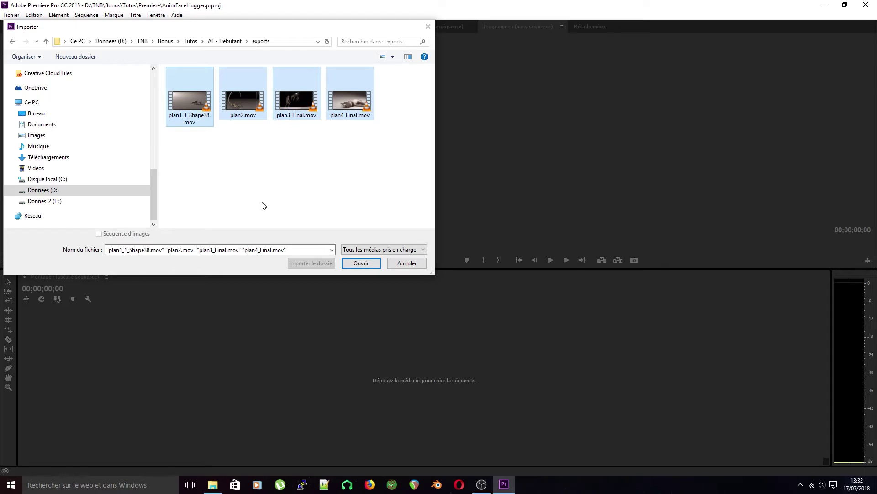
left_click(361, 263)
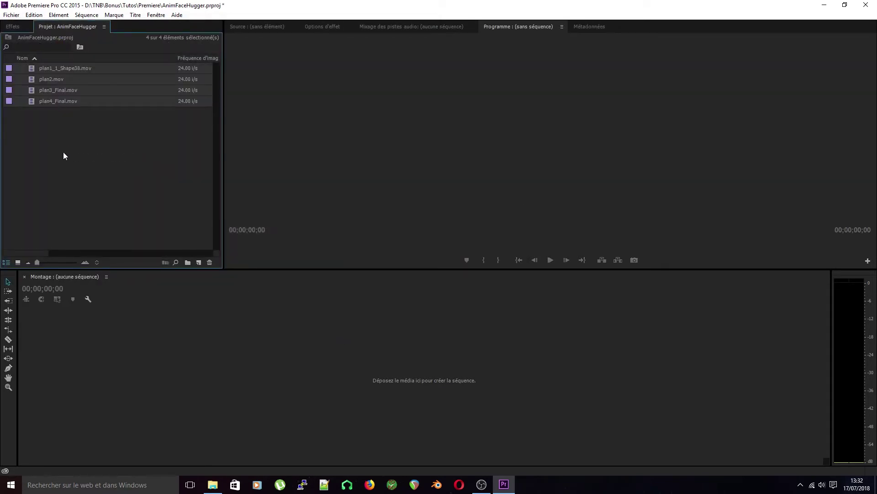
left_click(81, 151)
- Start a new sequence and review the settings of the preselected PERSO 25 FPS 12BITS preset
left_click(199, 262)
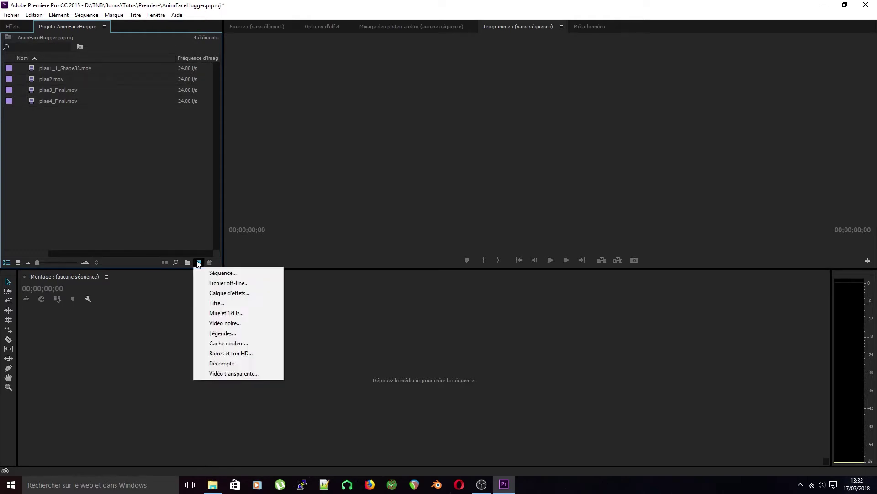
left_click(199, 263)
left_click(200, 263)
left_click(208, 273)
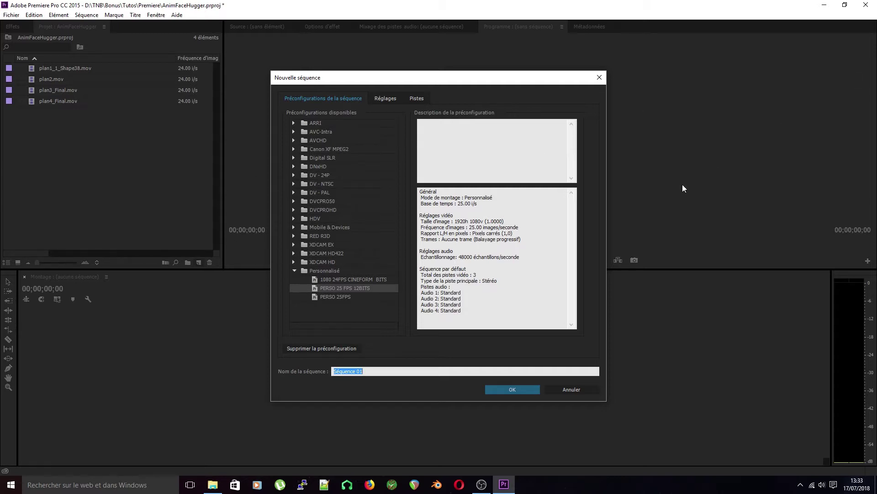
left_click(386, 99)
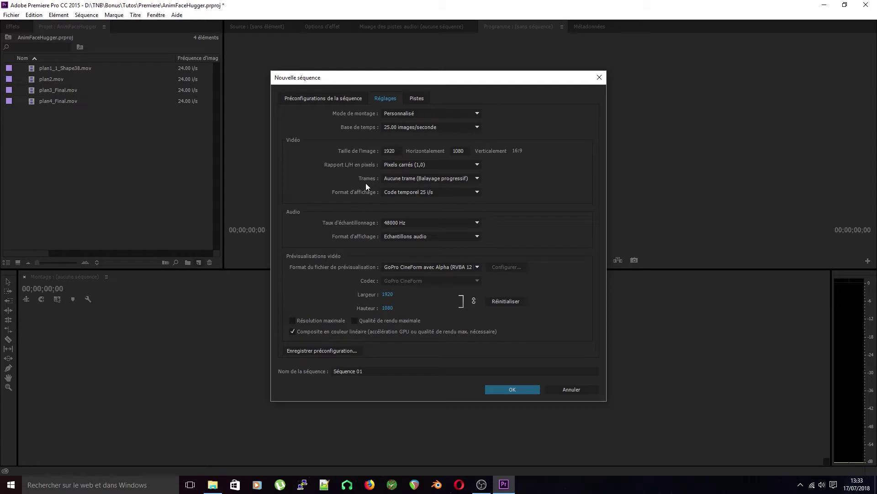
left_click(339, 96)
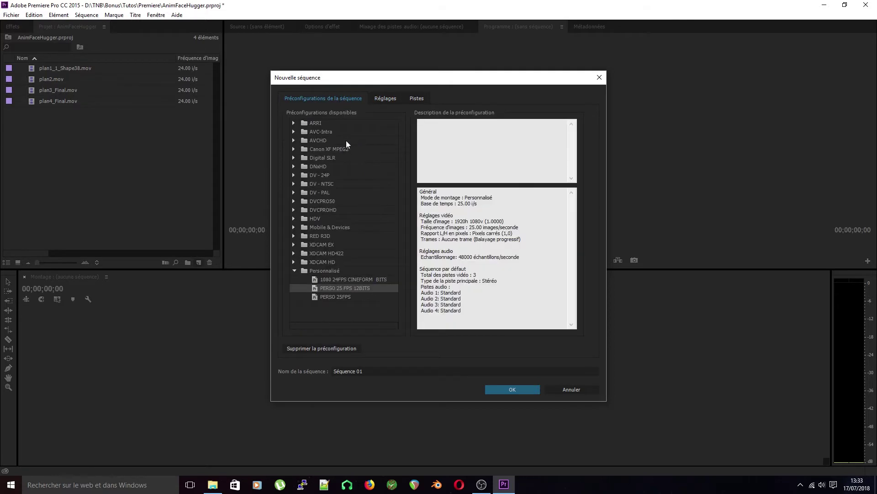
- Base the sequence on the 25 fps AVC-Intra 100 1080i preset and show its detailed settings
left_click(327, 131)
double_click(307, 132)
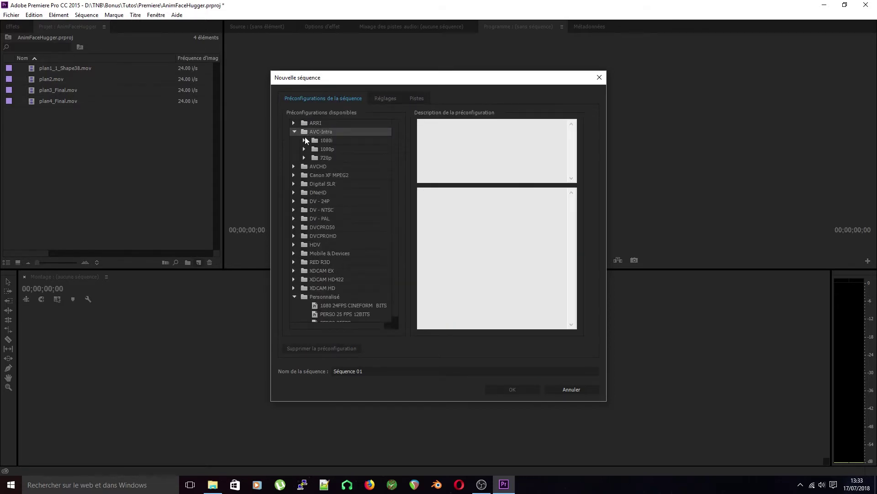
double_click(334, 141)
left_click(337, 149)
left_click(386, 100)
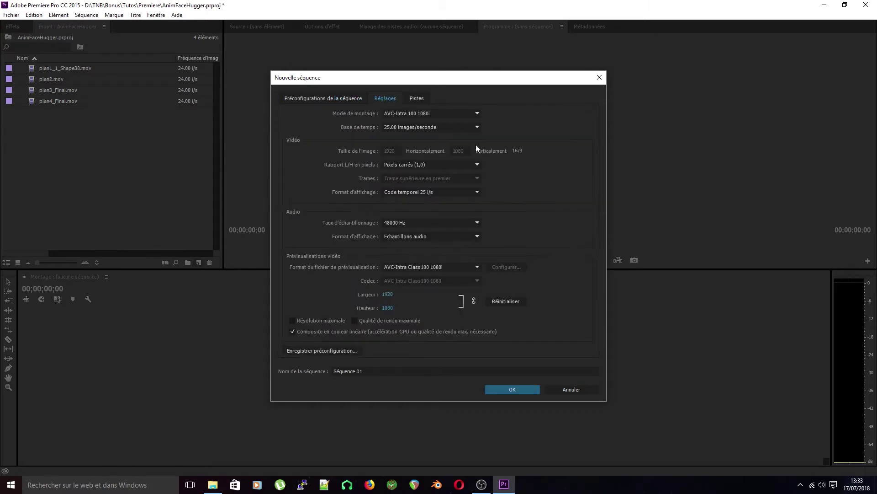
- Set the sequence's editing mode to Personnalisé and its time base to 24.00 images/seconde
left_click(408, 113)
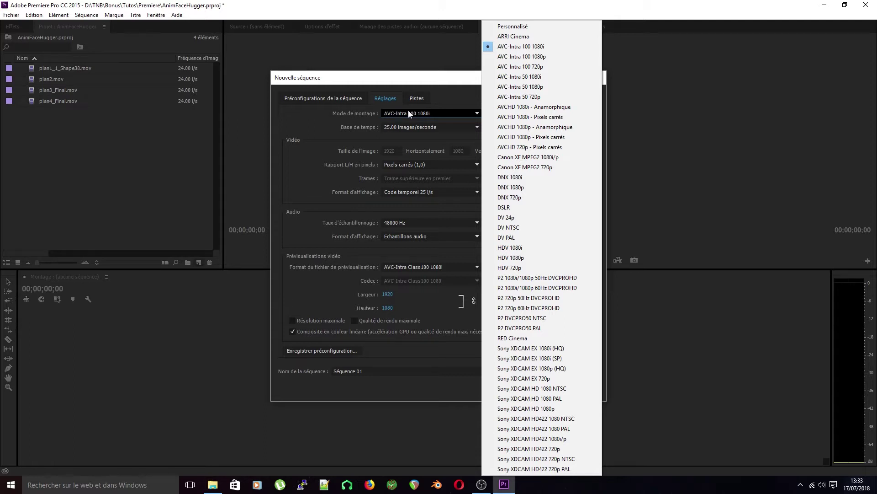
left_click(519, 28)
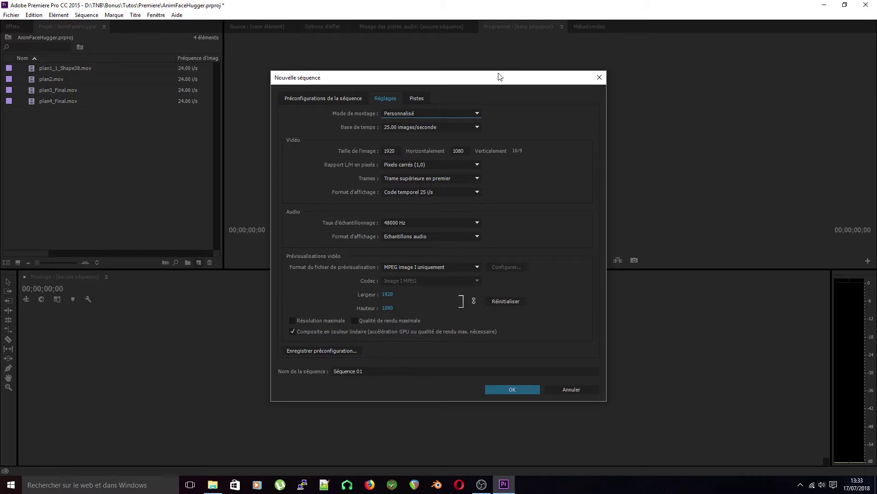
left_click(409, 128)
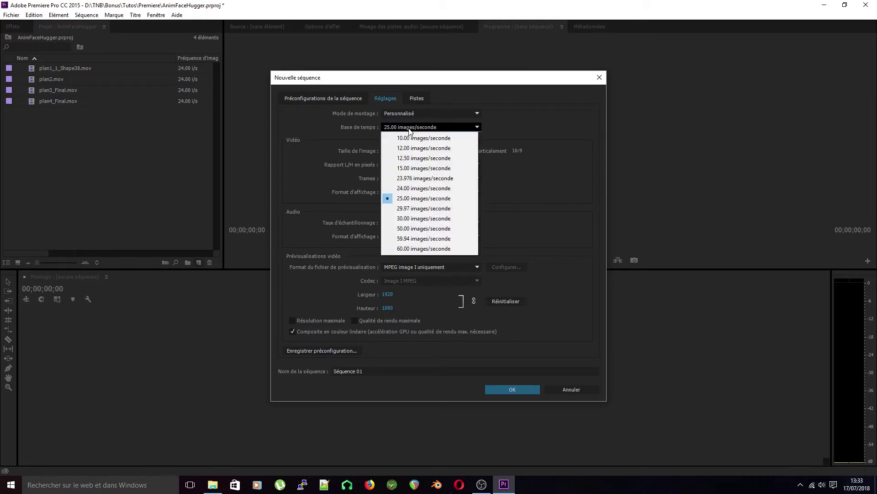
left_click(412, 187)
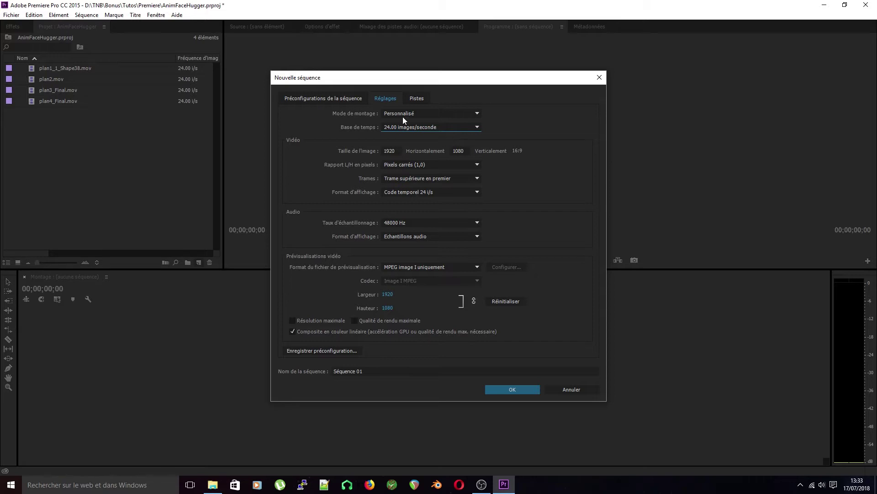
- Keep the pixel aspect ratio at Pixels carrés (1,0) and set the fields to Aucune trame (Balayage progressif)
left_click(412, 166)
left_click(407, 172)
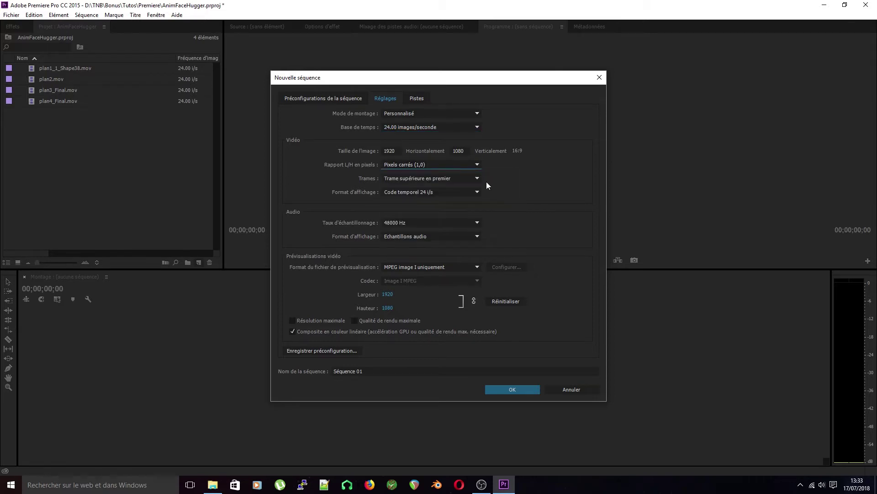
left_click(426, 180)
left_click(407, 187)
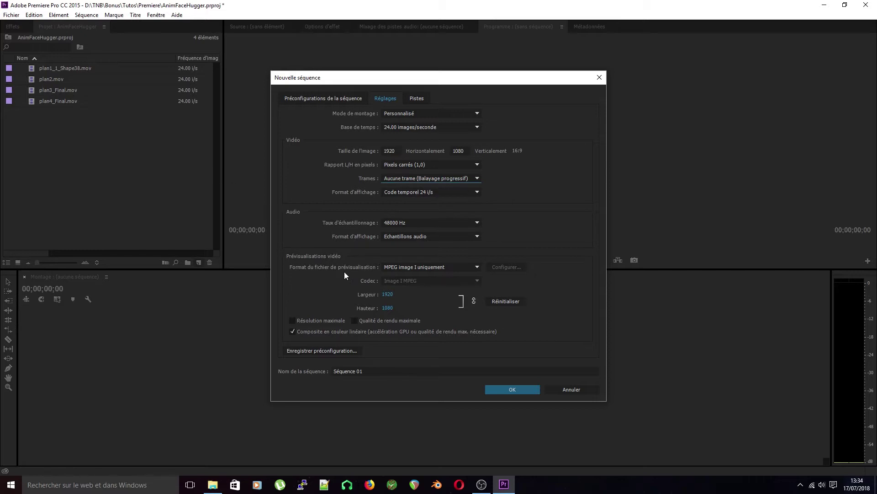
- Set the sequence's preview file format to GoPro CineForm avec Alpha (RVBA 12 bits)
left_click(388, 267)
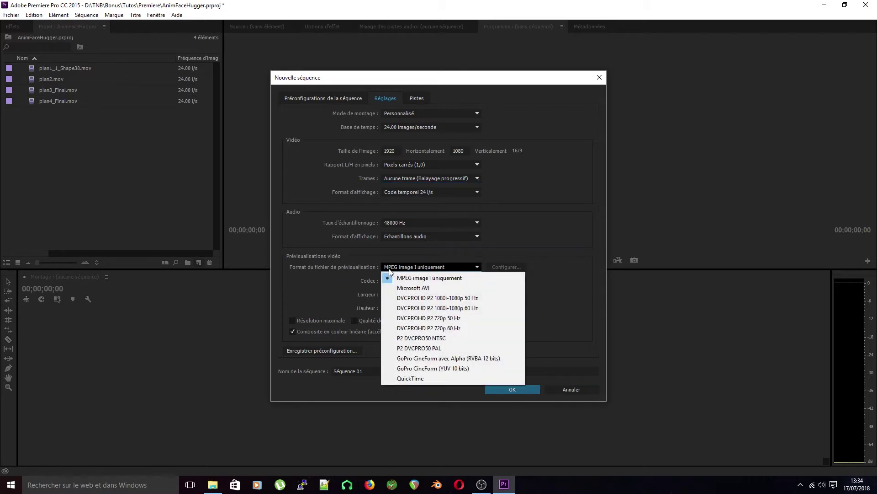
left_click(454, 359)
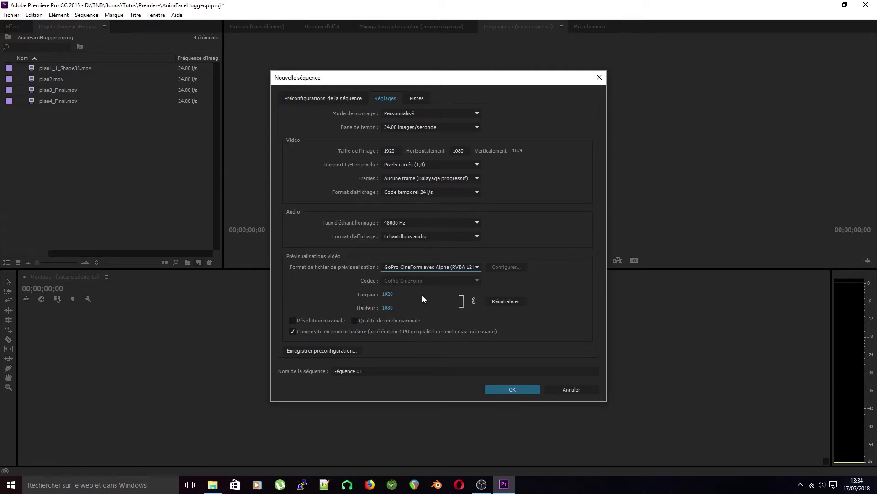
- Enable Résolution maximale and Qualité de rendu maximale for the new sequence, accepting both warnings
left_click(384, 369)
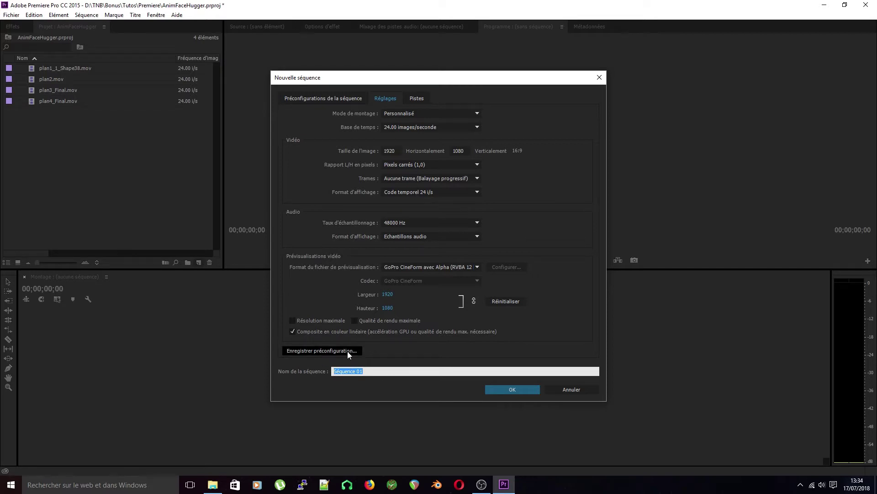
left_click(396, 361)
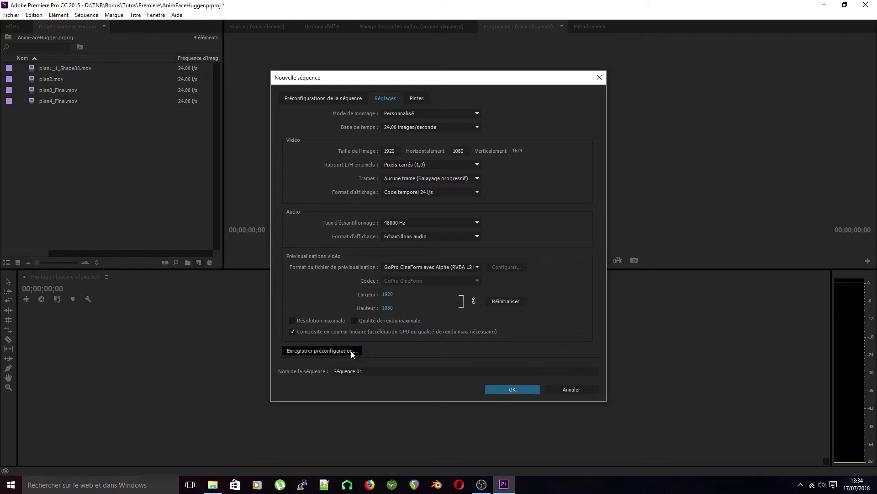
left_click(315, 322)
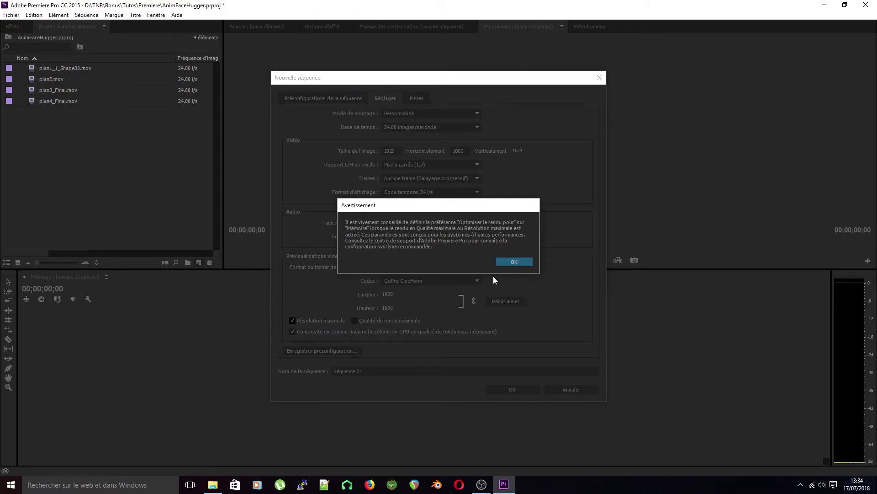
left_click(530, 261)
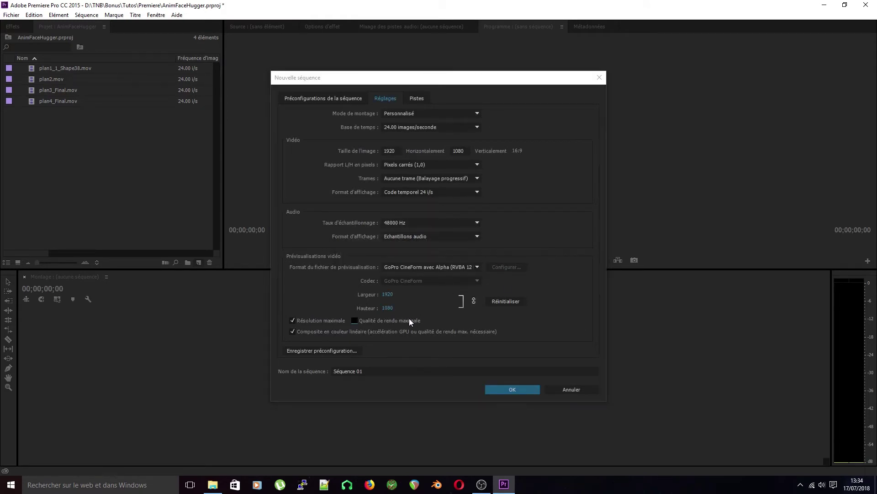
left_click(410, 320)
left_click(512, 262)
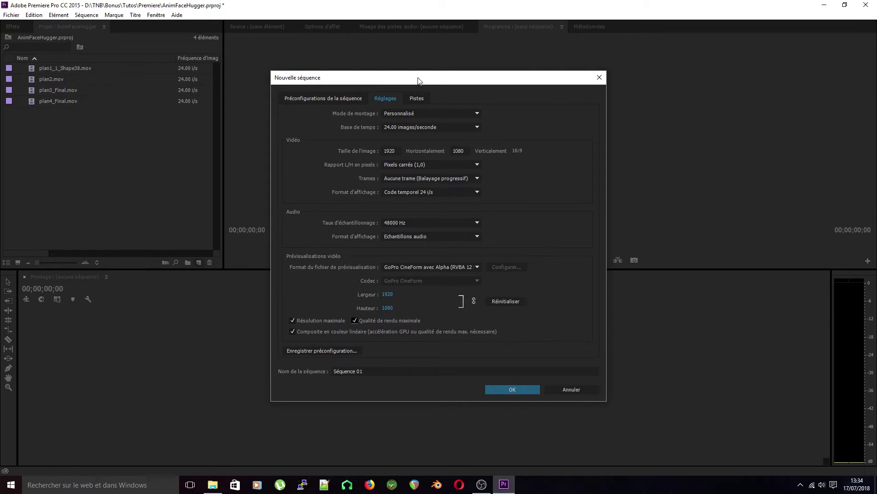
- Create the sequence from the saved Personnalisé preset 1080 24FPS CINEFORM BITS, keeping the name Séquence 01
left_click_drag(418, 77, 434, 77)
left_click(350, 97)
scroll(358, 261, "down", 3)
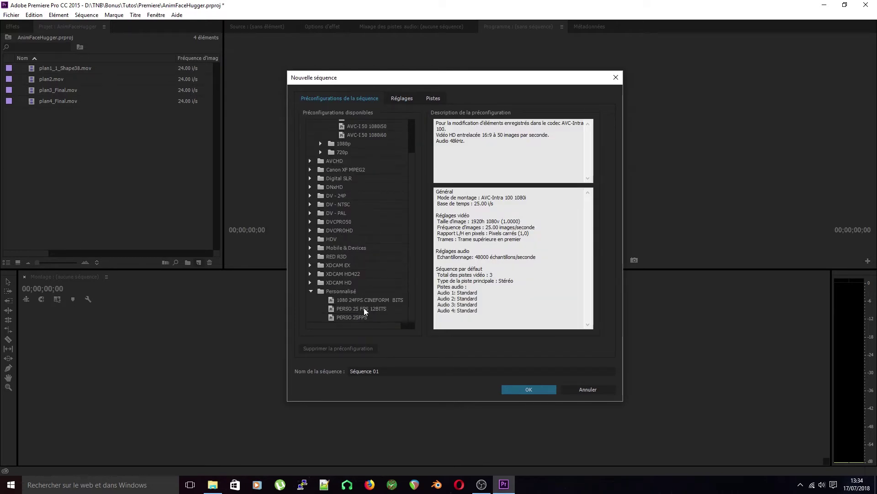
left_click(399, 98)
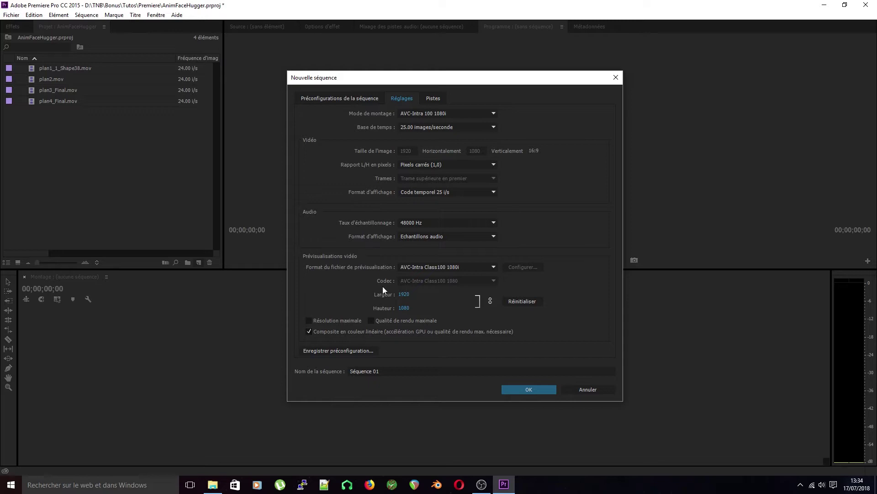
left_click(340, 98)
left_click(359, 301)
left_click(508, 390)
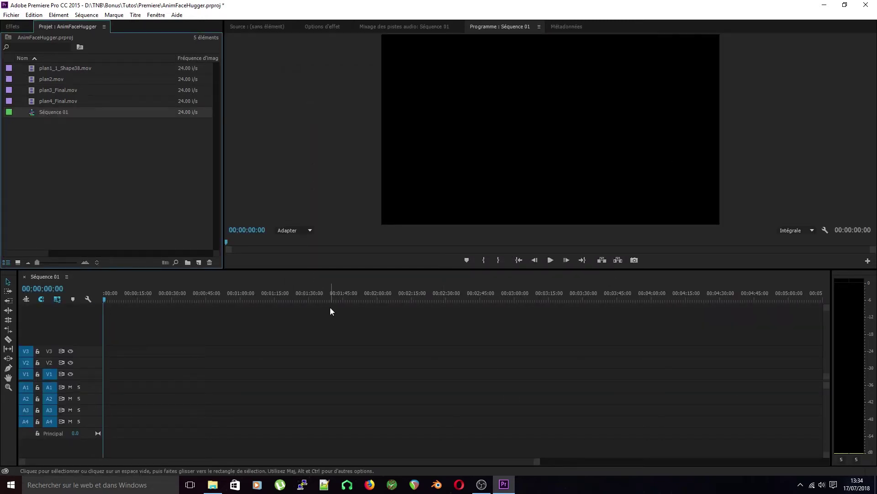
- Insert plan1_1_Shape38.mov on track V1 at the start of the sequence and play it back
left_click(83, 140)
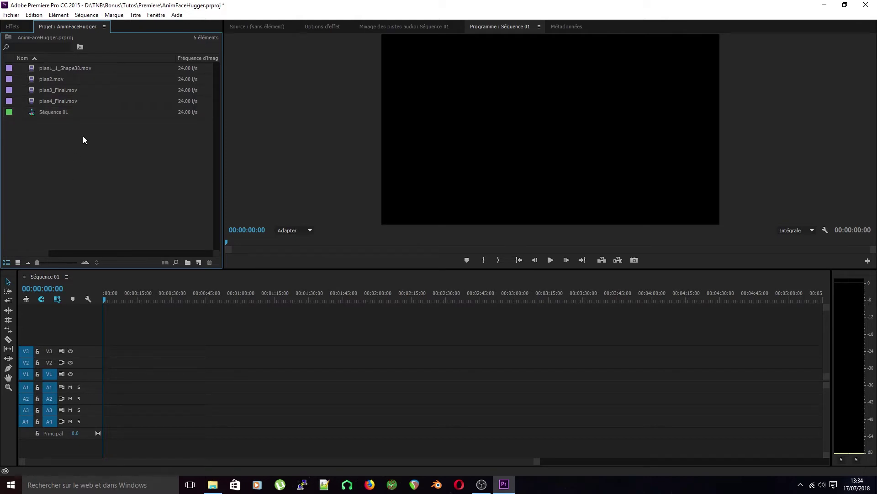
left_click(52, 71)
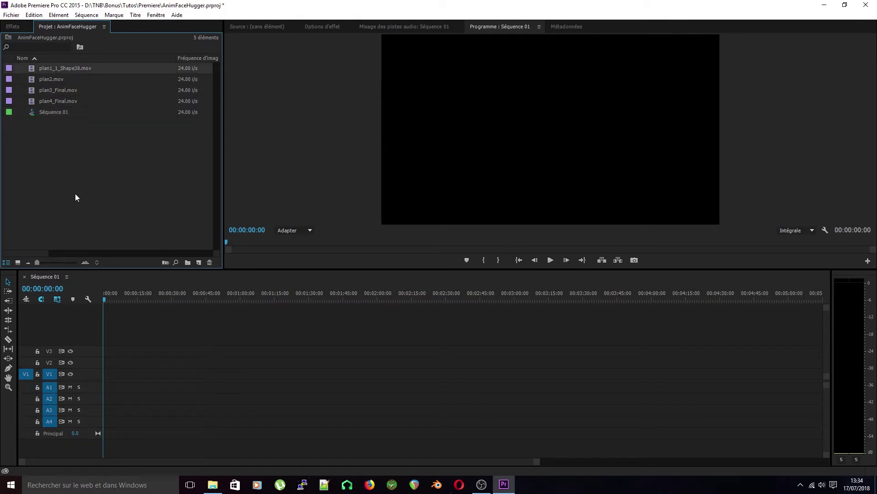
key("comma")
scroll(136, 287, "up", 3)
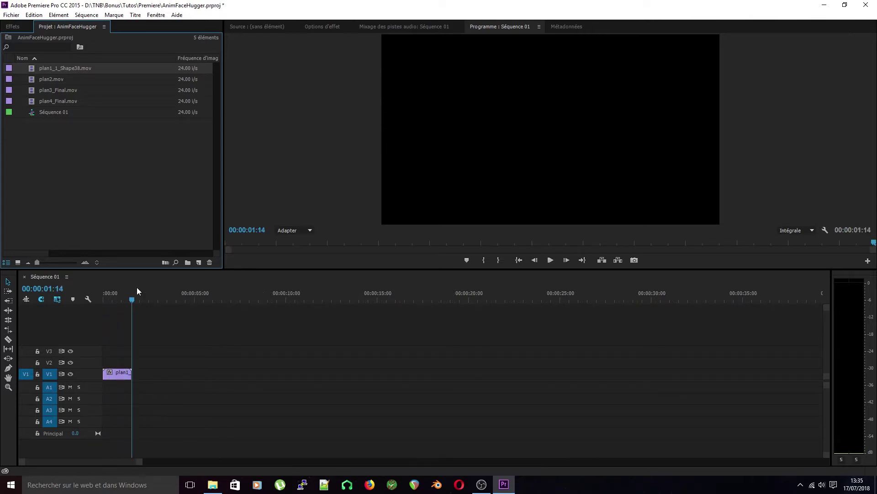
scroll(136, 287, "up", 2)
left_click(103, 300)
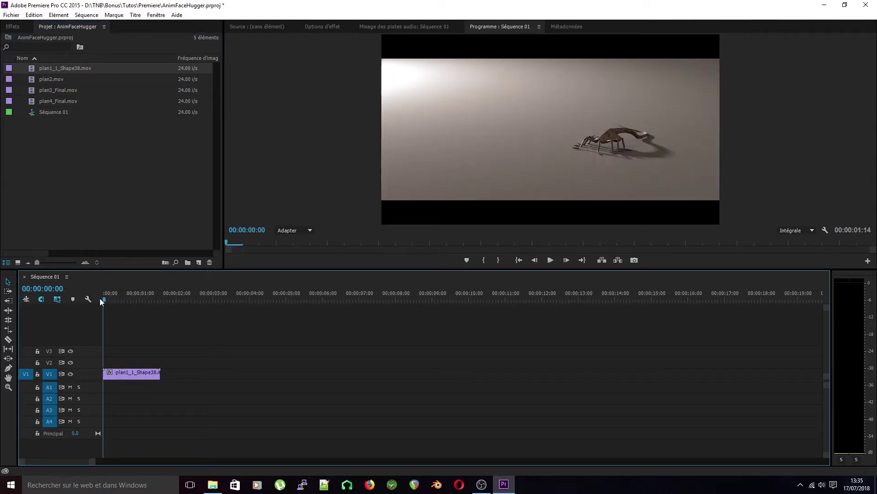
left_click_drag(122, 299, 81, 304)
key("space")
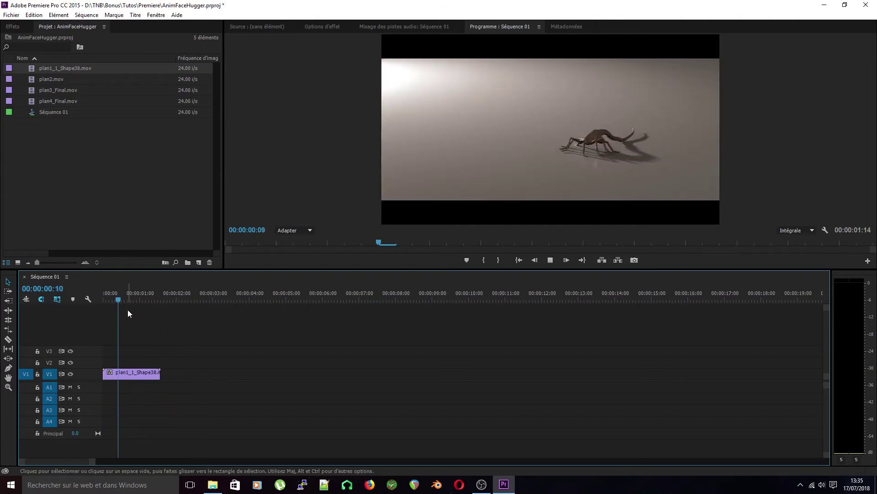
mouse_move(159, 300)
left_mouse_down()
mouse_move(108, 313)
mouse_move(139, 330)
mouse_move(134, 337)
mouse_move(105, 327)
mouse_move(160, 331)
mouse_move(134, 300)
mouse_move(156, 304)
left_mouse_up()
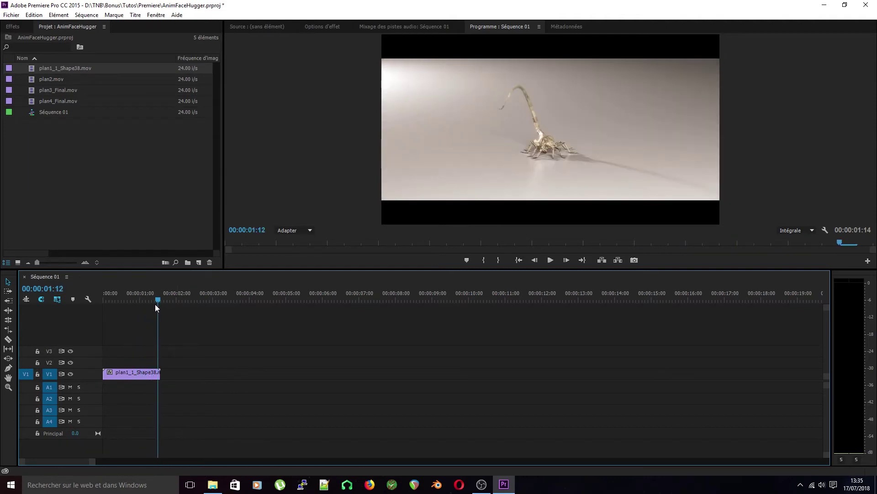
- Scrub through plan2.mov in the source monitor and compare it with the end of the first clip
double_click(29, 79)
left_click_drag(240, 241, 491, 247)
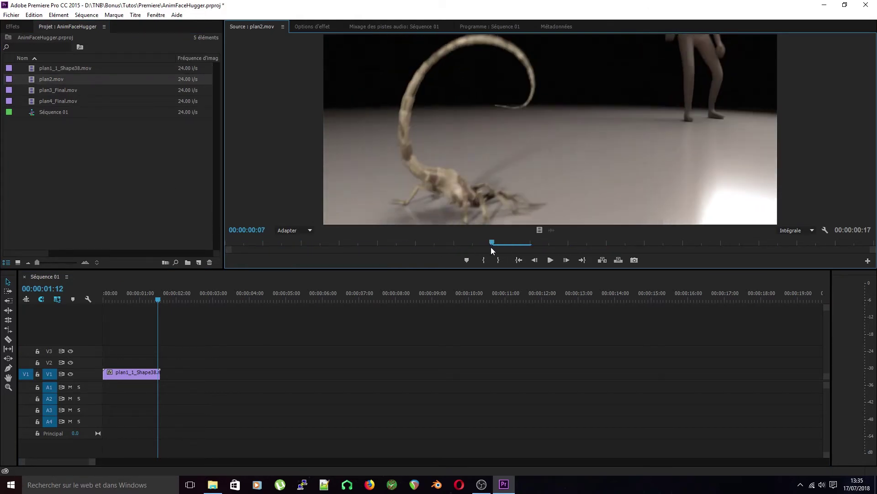
left_click_drag(157, 300, 157, 303)
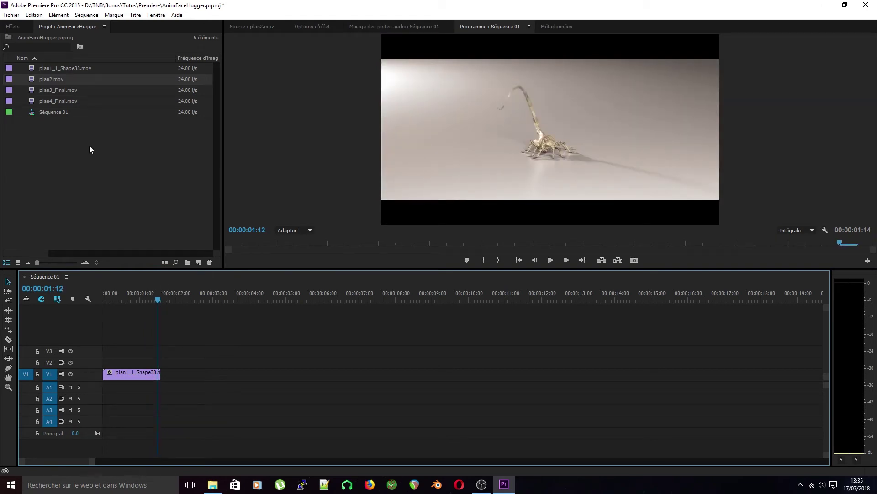
double_click(28, 91)
left_click_drag(304, 251, 364, 249)
- Place plan2.mov on track V2 starting at 00:00:01:05 and play the cut from the first shot
left_click_drag(155, 300, 147, 297)
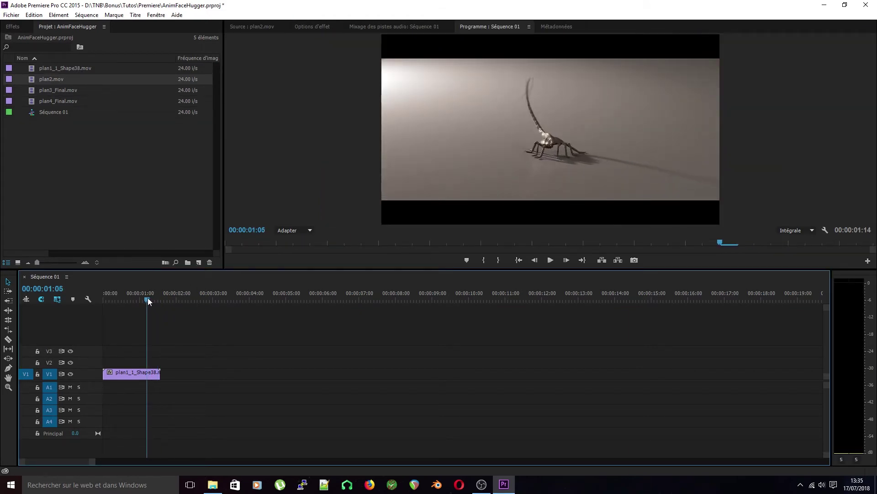
left_click_drag(26, 81, 155, 362)
left_click_drag(147, 300, 124, 303)
key("space")
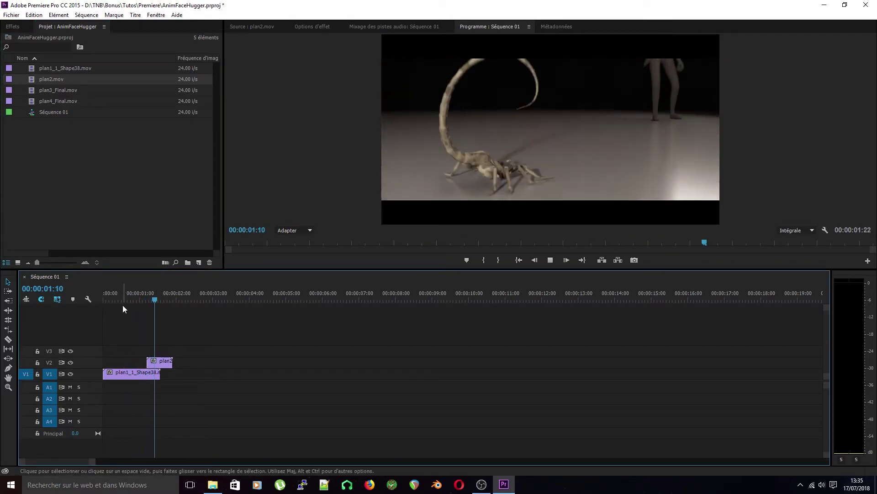
- Place plan3_Final.mov on track V3 at 00:00:01:10 and trim its start to 00:00:01:12
left_click(157, 300)
left_click_drag(157, 300, 155, 304)
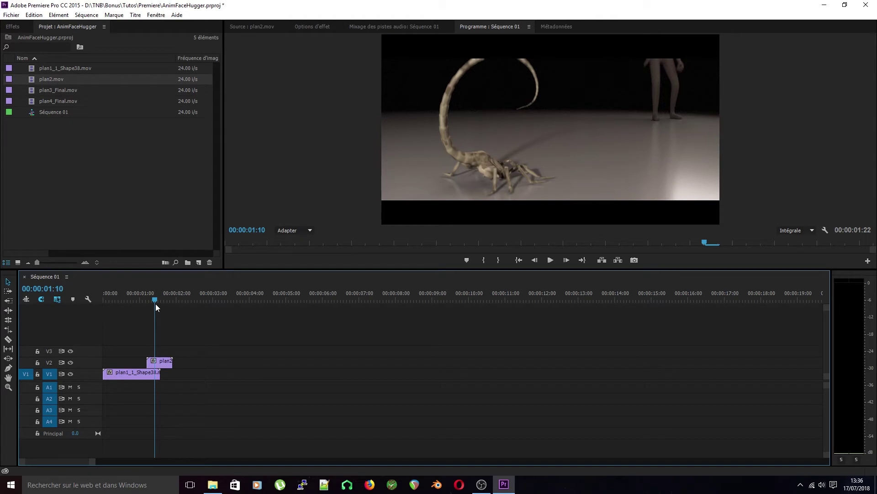
left_click(33, 95)
left_click_drag(32, 94, 175, 340)
mouse_move(163, 309)
left_mouse_down()
mouse_move(189, 309)
mouse_move(176, 310)
mouse_move(187, 312)
mouse_move(183, 343)
mouse_move(169, 352)
mouse_move(152, 300)
mouse_move(159, 303)
left_mouse_up()
left_click(186, 341)
left_click_drag(168, 347, 165, 350)
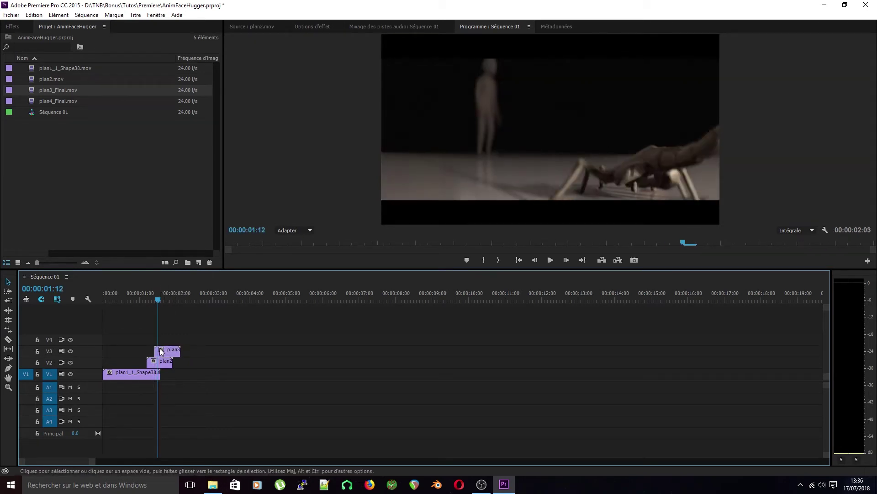
- Trim one more frame off the start of plan3_Final.mov, shift the clip to start at 00:00:01:12, and play the cut
key("equal")
key("equal")
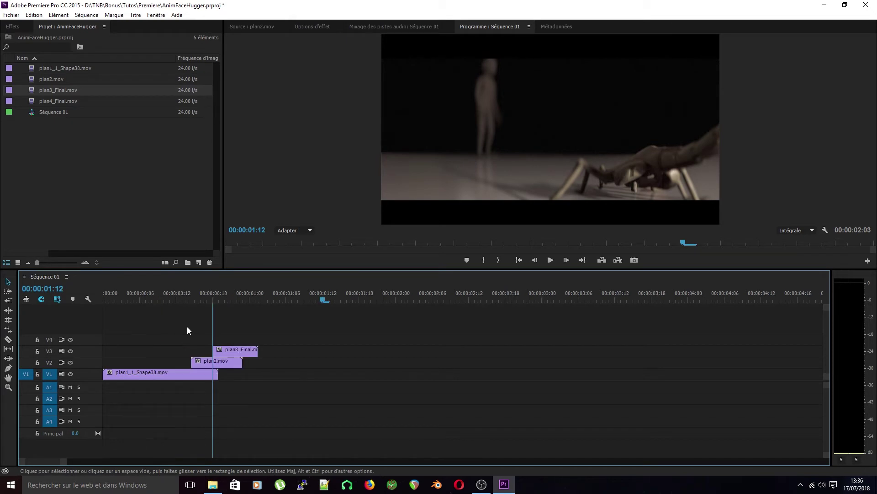
left_click_drag(329, 351, 335, 350)
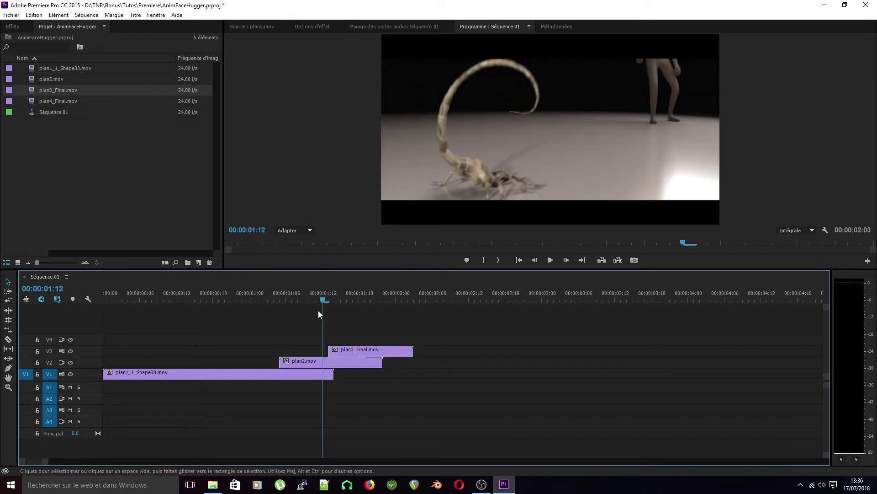
mouse_move(317, 297)
left_mouse_down()
mouse_move(306, 305)
mouse_move(316, 309)
left_mouse_up()
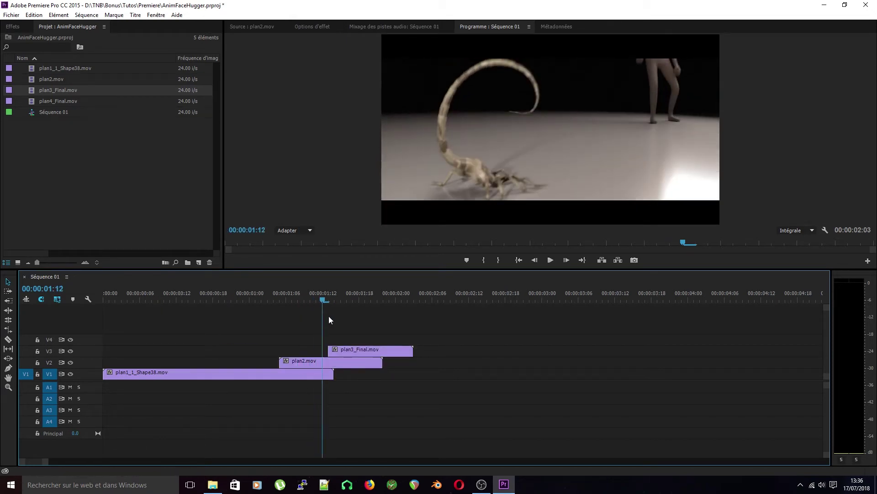
left_click_drag(336, 350, 330, 350)
left_click(324, 300)
key("space")
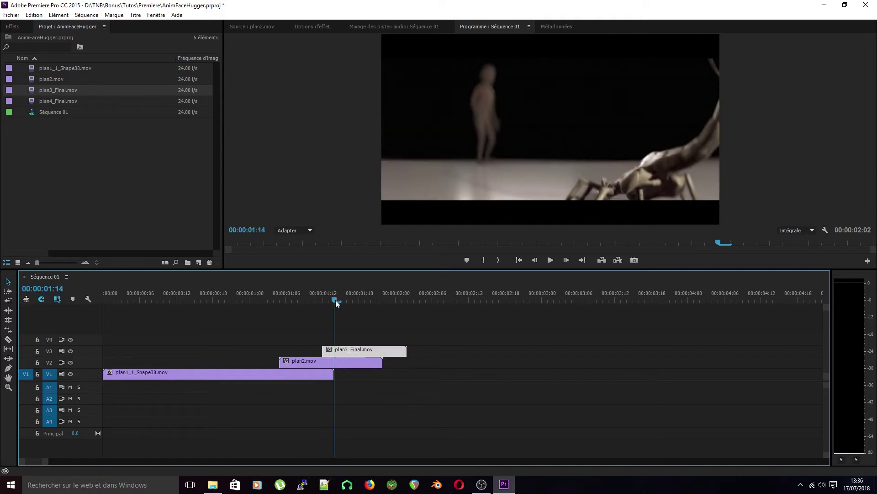
left_click(262, 300)
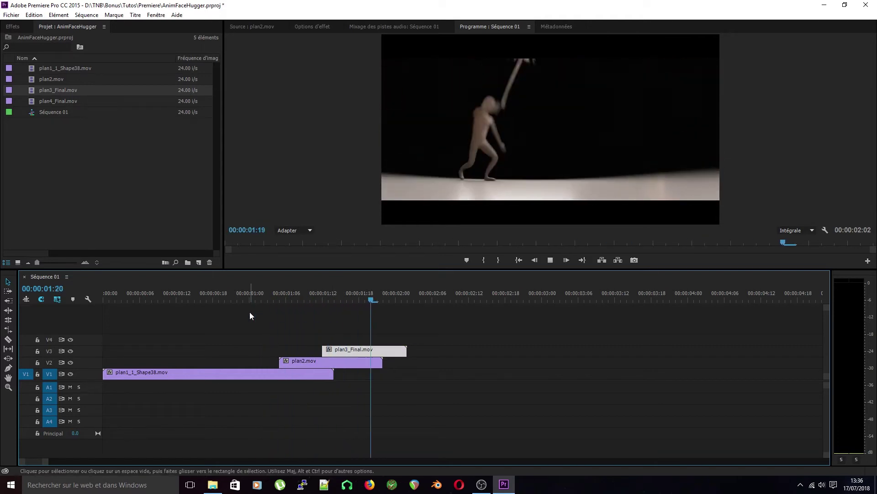
- Split the plan3_Final.mov clip at 00:00:01:16 and delete the part after the cut
left_click_drag(324, 296, 347, 319)
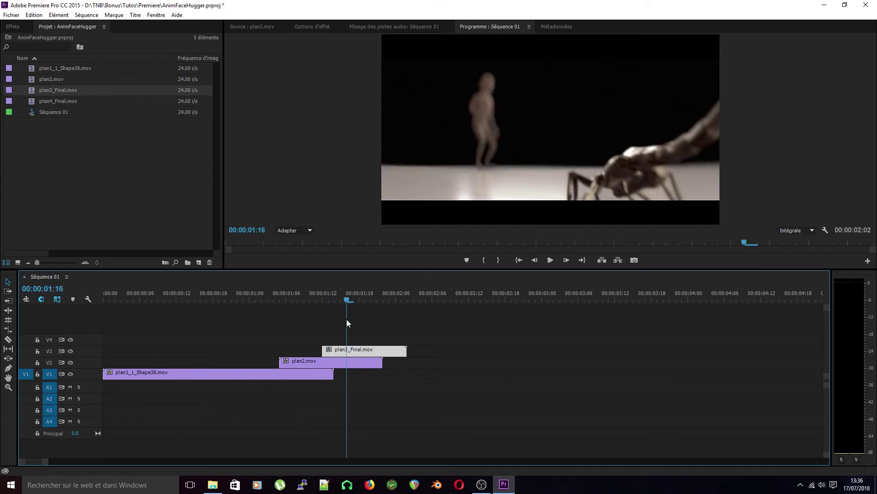
key("c")
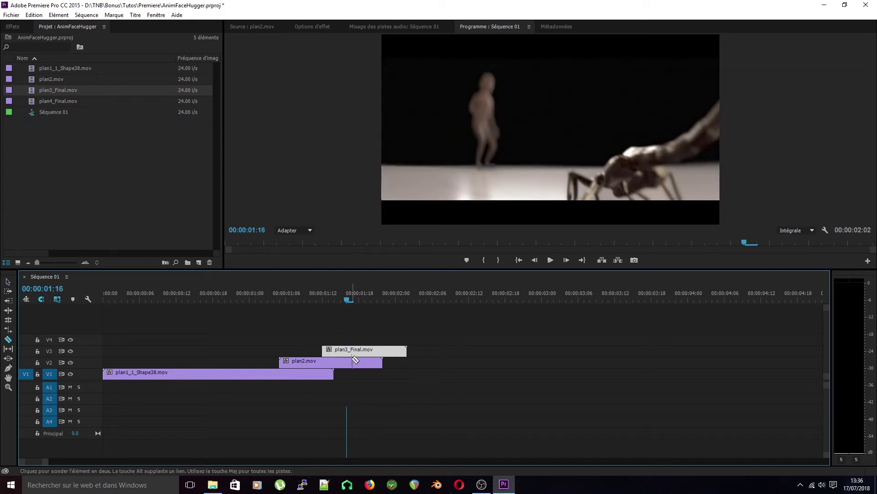
left_click(348, 352)
key("v")
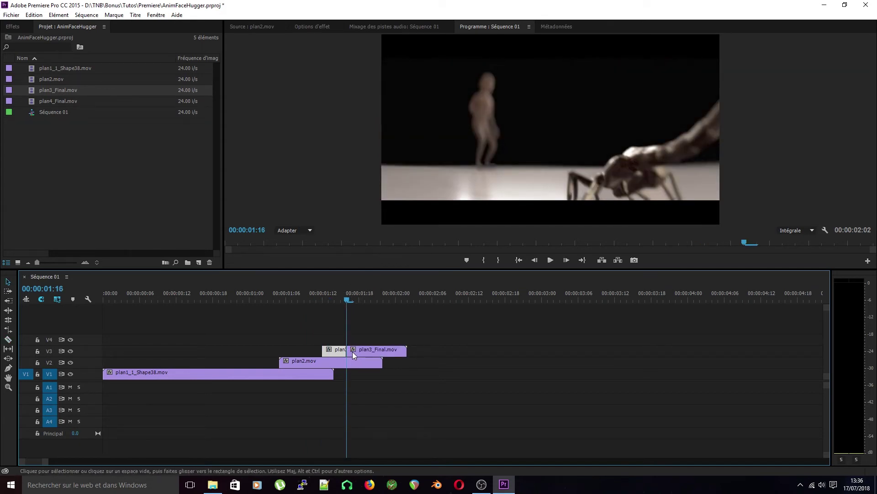
left_click(356, 349)
key("Delete")
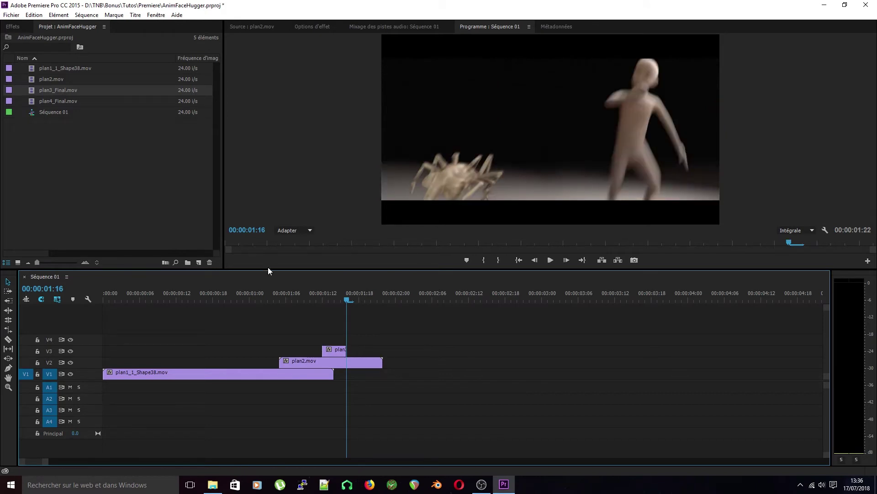
- Split plan2.mov on V2 where the first clip ends and move its second part to 00:00:01:16
left_click(352, 359)
key("c")
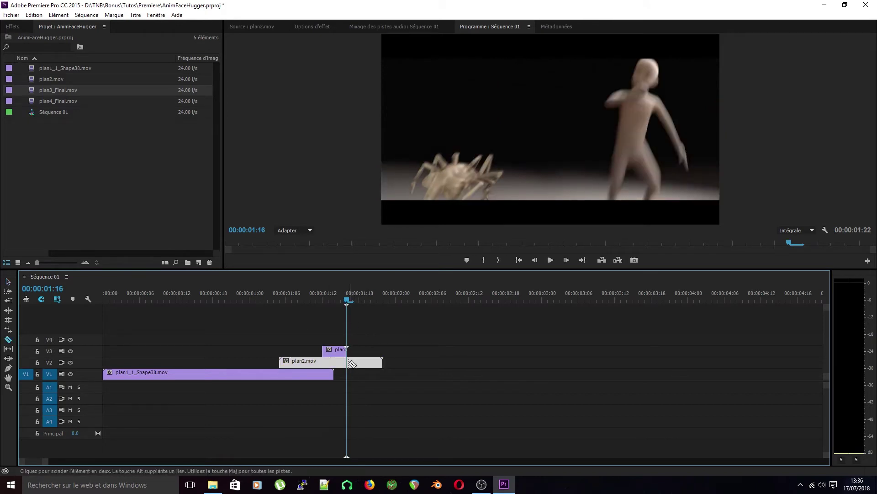
key("v")
left_click_drag(355, 363, 368, 363)
- Extend the start of the short plan3_Final.mov clip back to 00:00:01:09 and play the edit from the beginning
mouse_move(346, 302)
left_mouse_down()
mouse_move(324, 299)
mouse_move(351, 319)
left_mouse_up()
left_click(215, 302)
key("space")
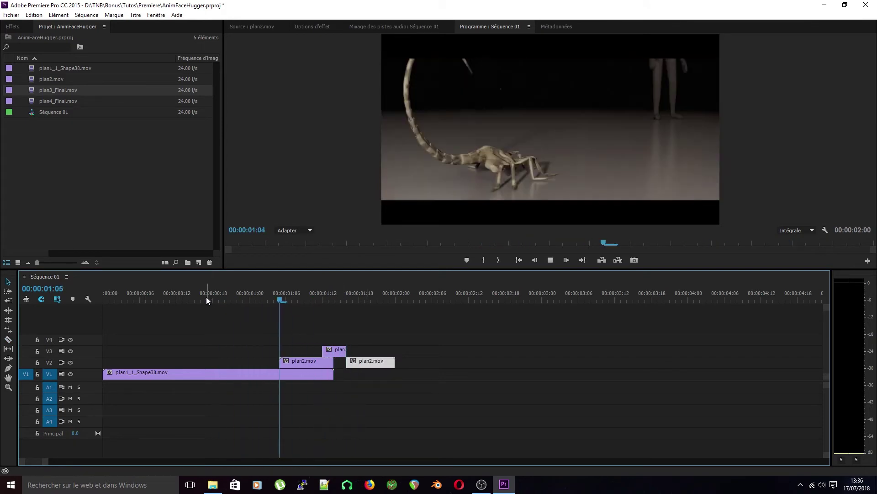
mouse_move(329, 298)
left_mouse_down()
mouse_move(328, 285)
mouse_move(321, 303)
left_mouse_up()
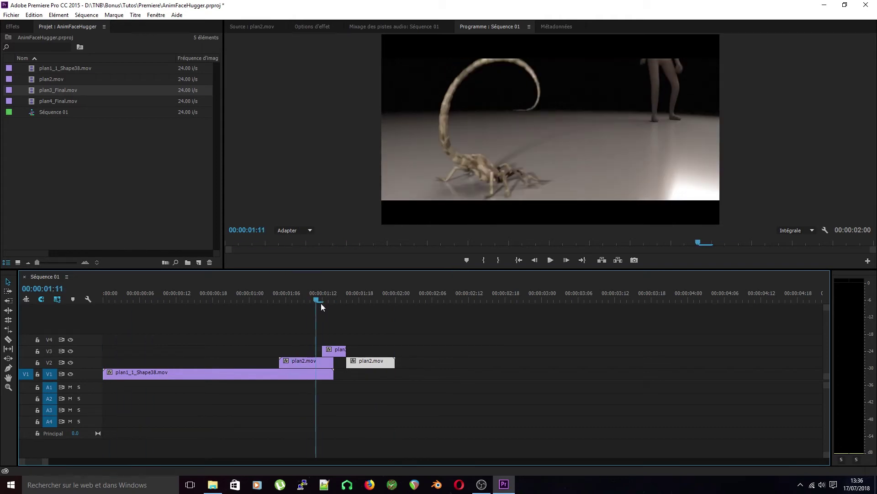
left_click_drag(317, 351, 304, 351)
left_click(245, 301)
key("space")
key("space")
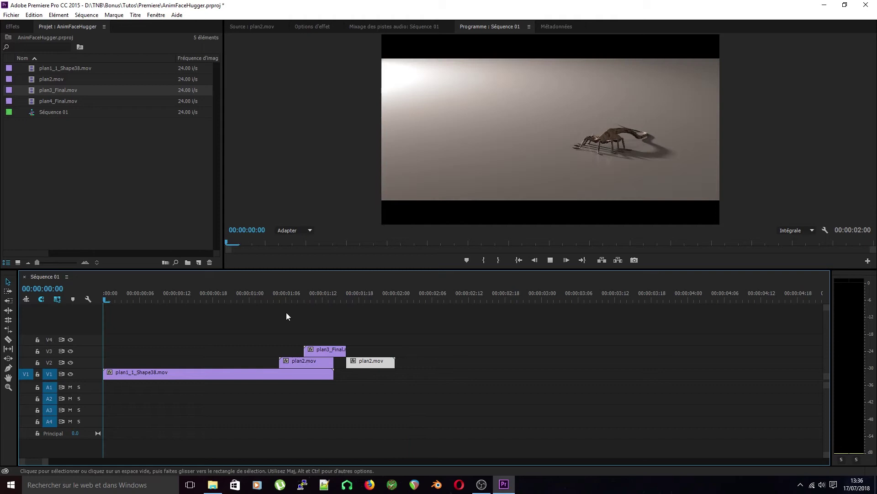
- Remove the plan3_Final.mov clip from V3, close the gap between the two plan2.mov parts, and review the transition
left_click_drag(358, 363, 345, 361)
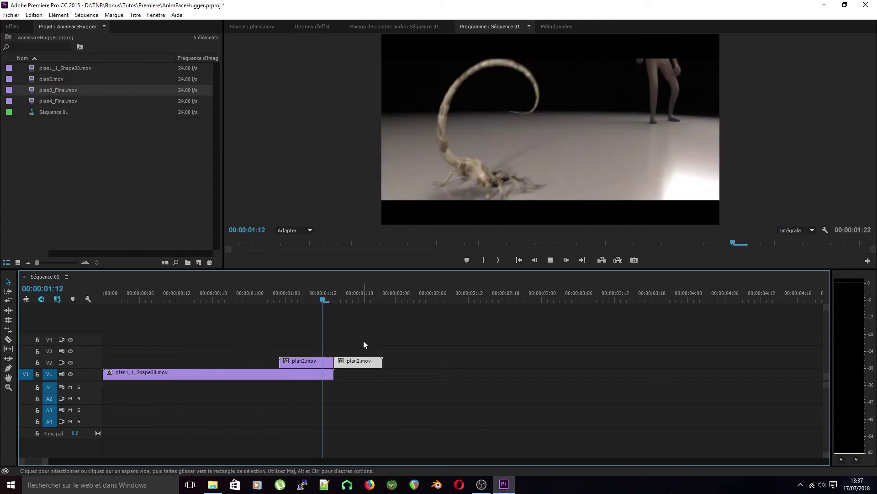
left_click(360, 297)
left_click_drag(361, 298, 327, 322)
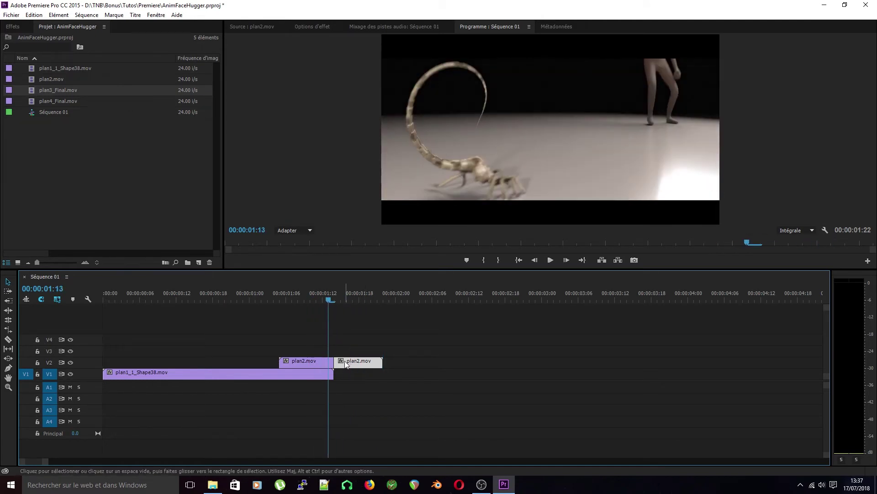
- Delete the second part of plan2.mov on V2, extend the first part's end to 00:00:01:22, and play the edit
key("Delete")
left_click_drag(333, 362, 401, 362)
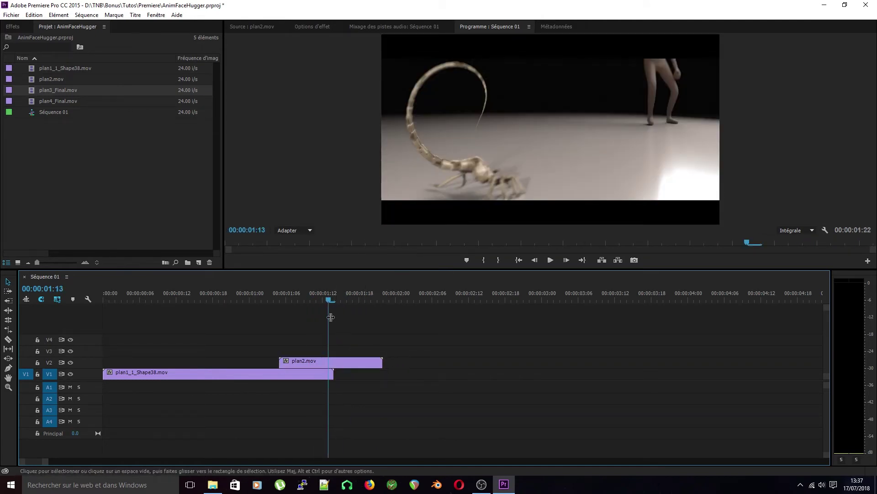
left_click(303, 300)
key("Home")
key("space")
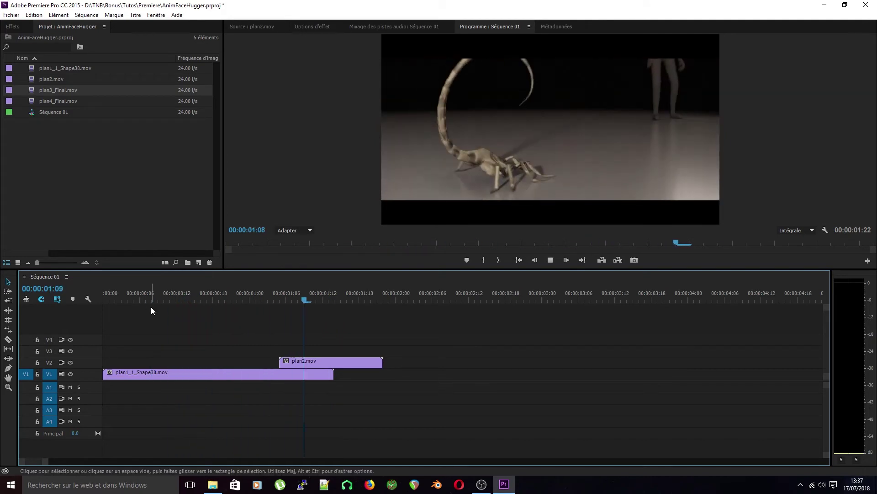
left_click_drag(334, 293, 347, 330)
- Mark plan4_Final.mov's in point at 00:00:00:11 and overwrite the clip onto V1 at 00:00:01:20
double_click(33, 102)
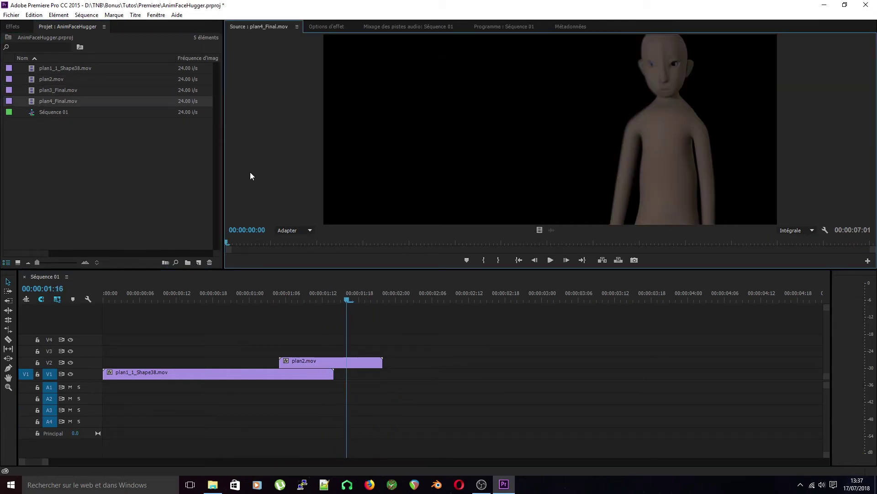
left_click_drag(284, 243, 265, 233)
key("i")
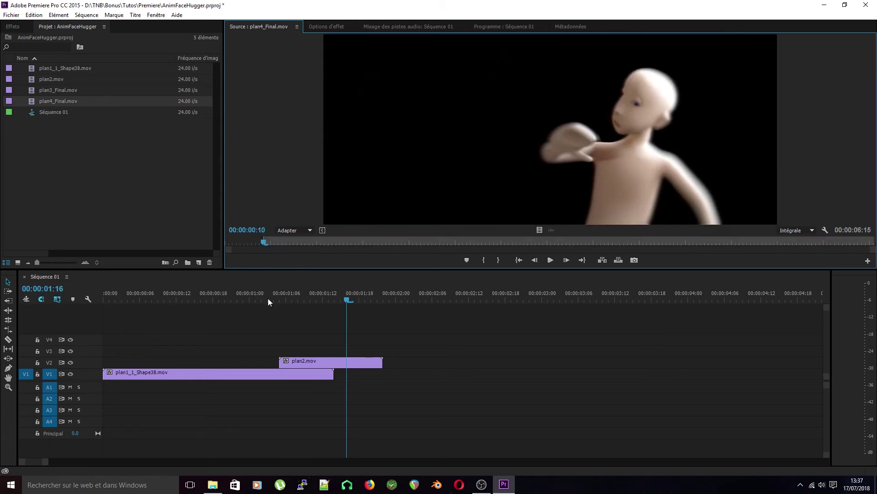
left_click_drag(344, 301, 370, 299)
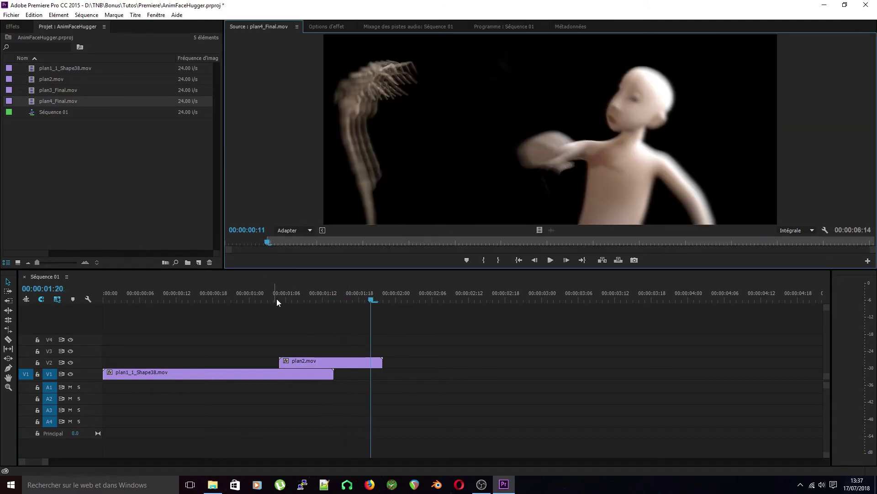
left_click(50, 366)
key("period")
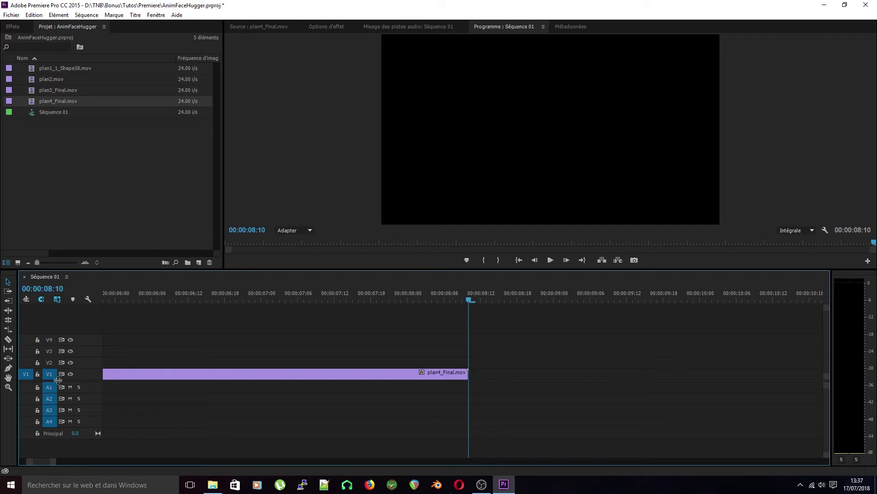
left_click_drag(45, 461, 29, 461)
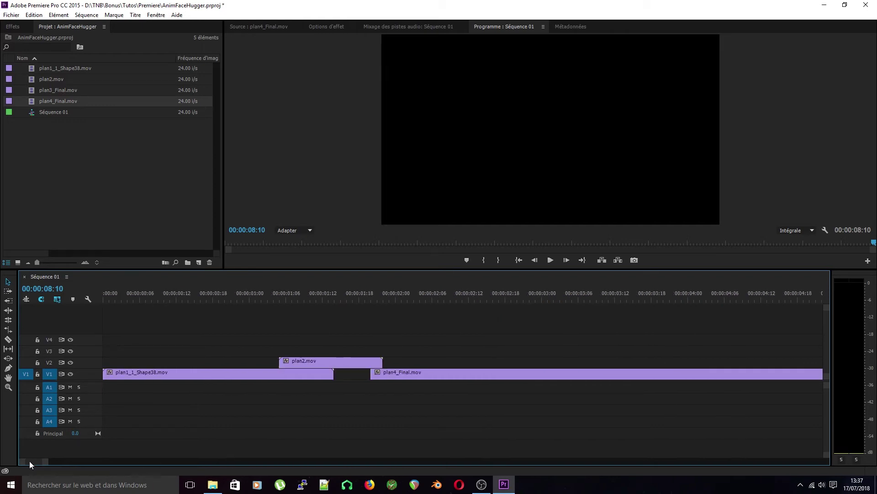
- Move plan2.mov down to V1 over the end of plan1_1_Shape38.mov, ending at plan4_Final.mov's start, and play the cuts
mouse_move(357, 363)
left_mouse_down()
mouse_move(364, 377)
mouse_move(376, 373)
mouse_move(368, 368)
left_mouse_up()
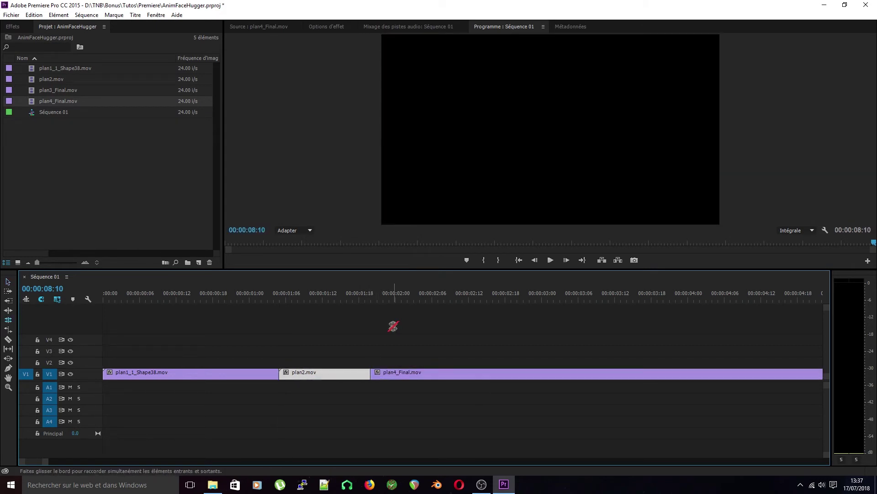
left_click_drag(395, 296, 207, 302)
key("space")
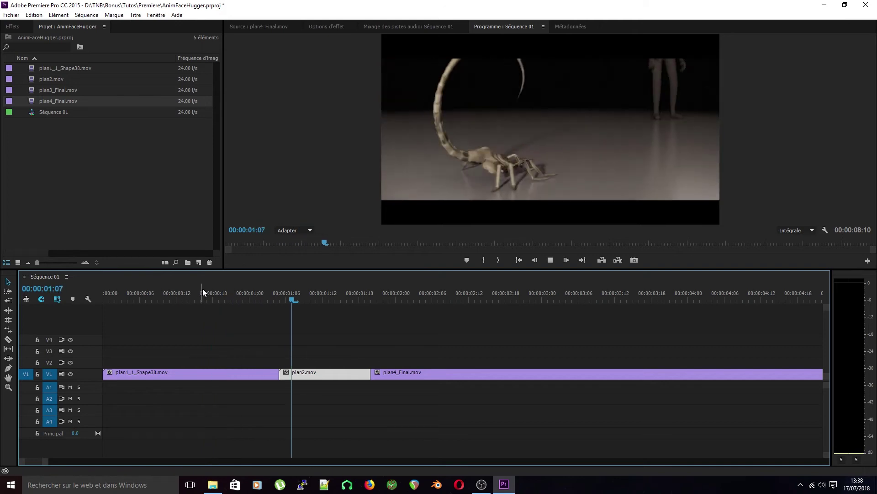
- Trim two frames off the start of plan4_Final.mov, keeping it against plan2.mov, and replay the cut
left_click_drag(461, 295, 379, 310)
left_click_drag(376, 374, 370, 374)
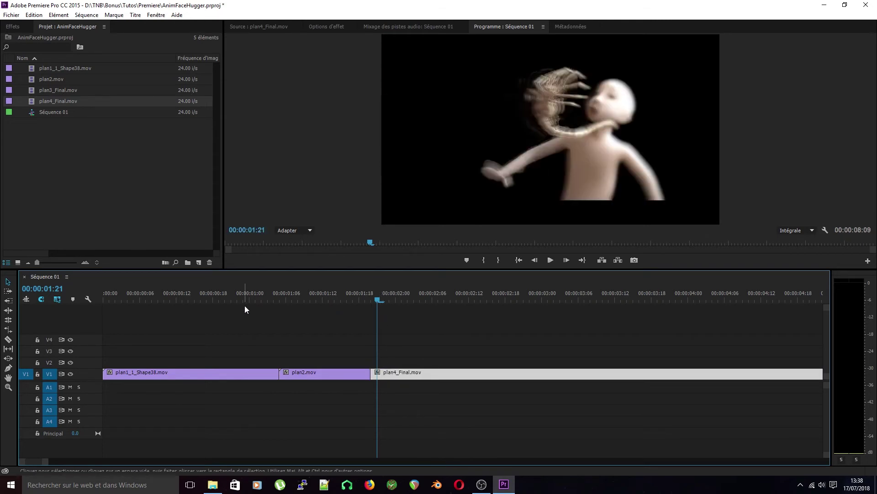
left_click(193, 298)
key("space")
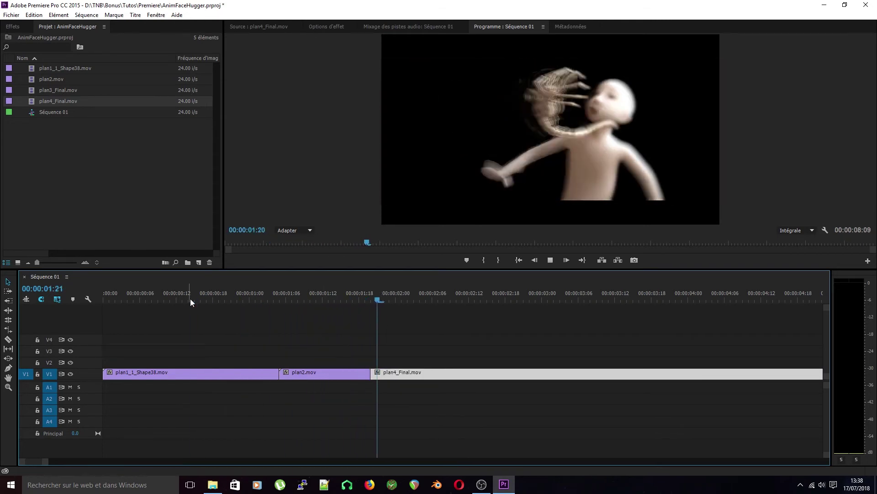
left_click_drag(415, 297, 377, 308)
mouse_move(379, 376)
left_mouse_down()
mouse_move(388, 372)
mouse_move(379, 374)
left_mouse_up()
left_click_drag(383, 303, 250, 302)
key("space")
left_click_drag(428, 297, 278, 304)
key("space")
- Split plan2.mov at 00:00:01:16 and delete the part after the cut
left_click_drag(434, 299, 344, 309)
key("ctrl+k")
key("b")
left_click(359, 376)
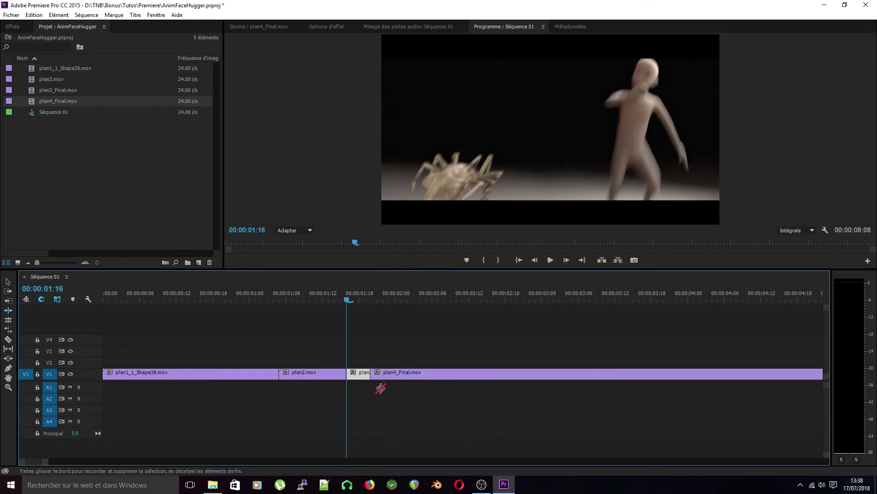
key("Delete")
left_click_drag(374, 373, 388, 372)
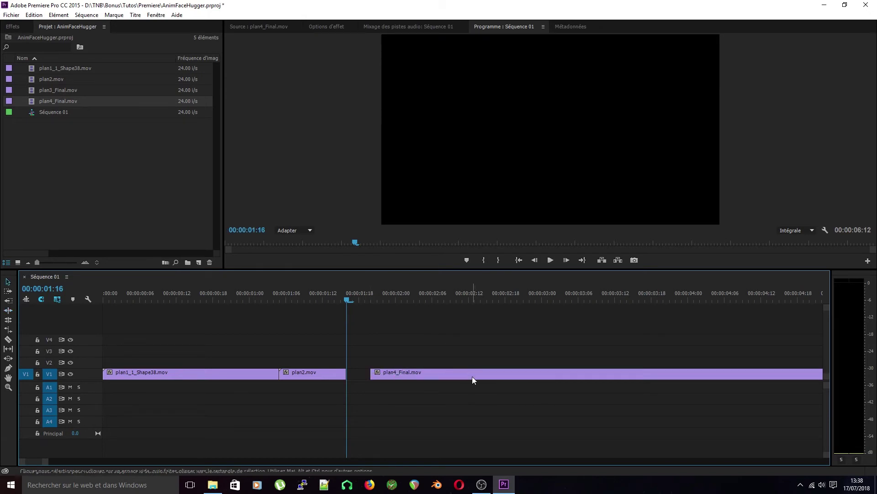
- Extend plan4_Final.mov's start, cut off its part before 00:00:02:00, close the gap to plan2.mov, and play the transition
left_click_drag(471, 372, 532, 375)
left_click_drag(434, 370, 353, 371)
left_click_drag(423, 316, 400, 317)
key("c")
left_click(396, 372)
key("v")
left_click(386, 374)
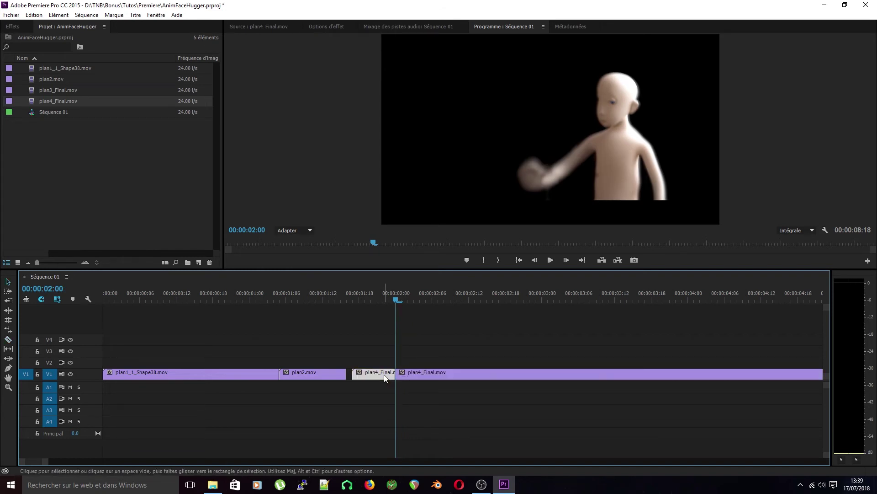
key("Delete")
left_click(383, 376)
key("Delete")
left_click_drag(347, 300, 190, 341)
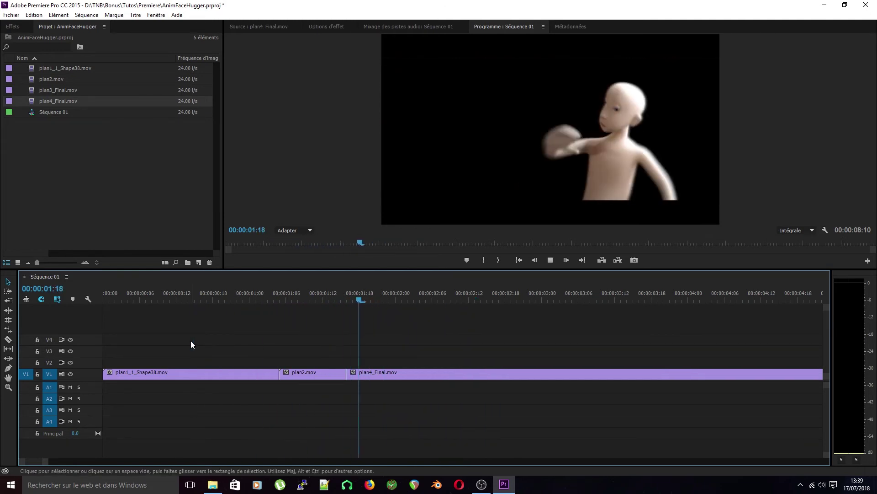
key("space")
- Extend plan2.mov's end to 00:00:01:19, close the gap before plan4_Final.mov, and play the transition
left_click_drag(398, 294, 476, 373)
left_click(378, 374)
left_click(363, 322)
left_click_drag(346, 373, 365, 373)
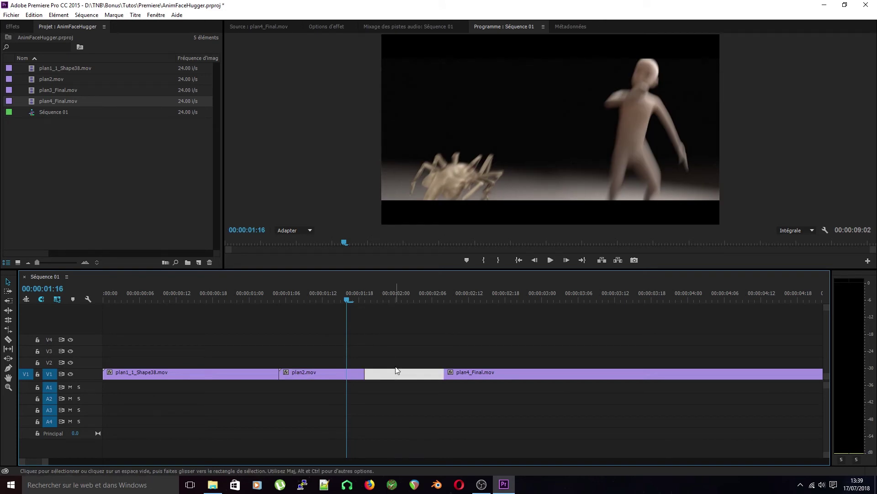
key("Delete")
left_click(185, 301)
key("space")
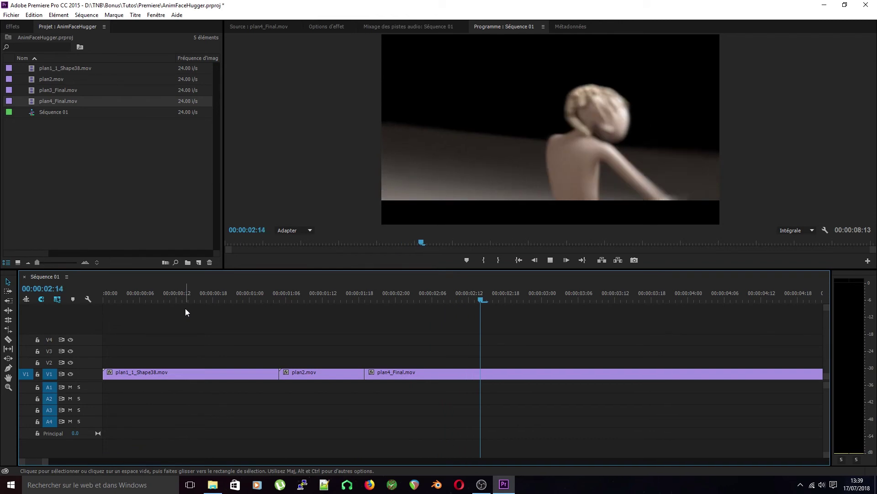
key("space")
- Move plan4_Final.mov one frame earlier over the end of plan2.mov and review the cut repeatedly
left_click_drag(357, 374, 372, 376)
left_click(329, 297)
left_click(201, 297)
key("space")
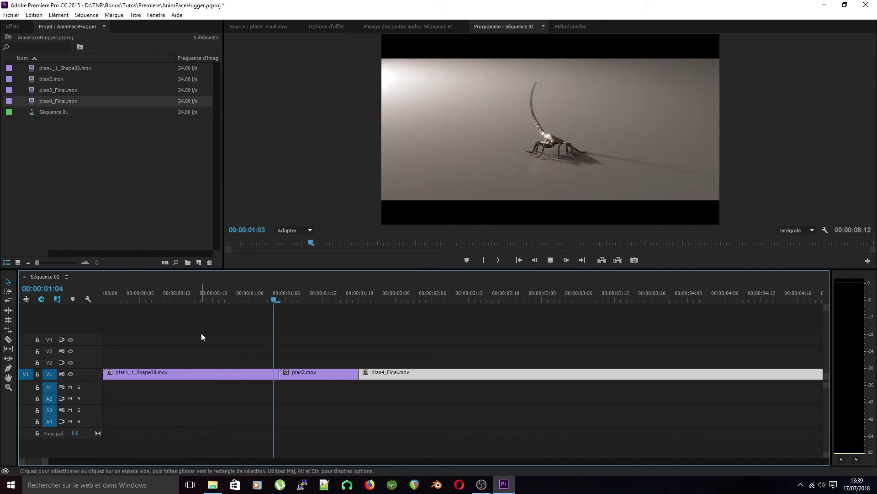
key("space")
left_click_drag(427, 300, 309, 300)
key("space")
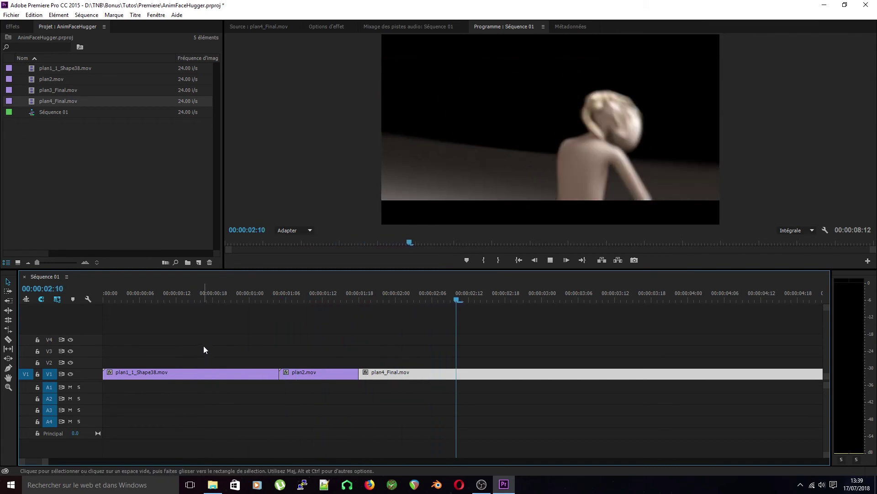
left_click_drag(439, 300, 296, 355)
key("space")
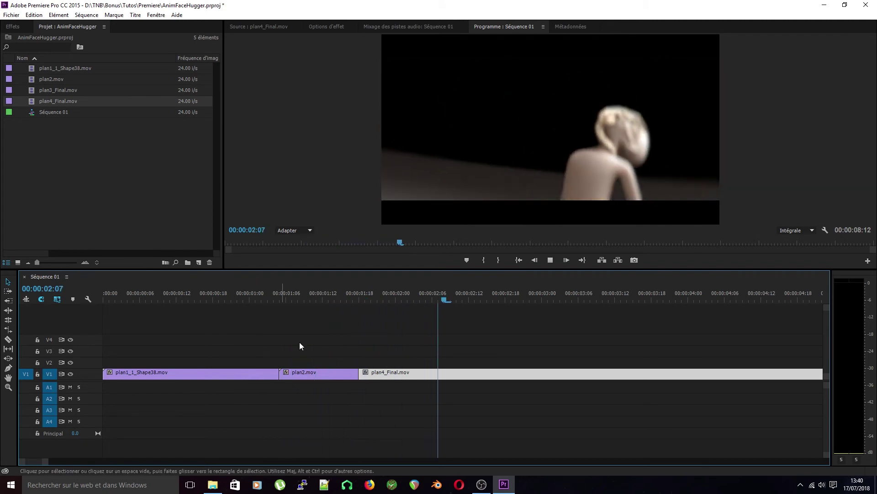
- Trim three frames off the start of plan4_Final.mov, keep it against plan2.mov, and replay the cut
left_click_drag(423, 305, 380, 376)
left_click(241, 296)
key("space")
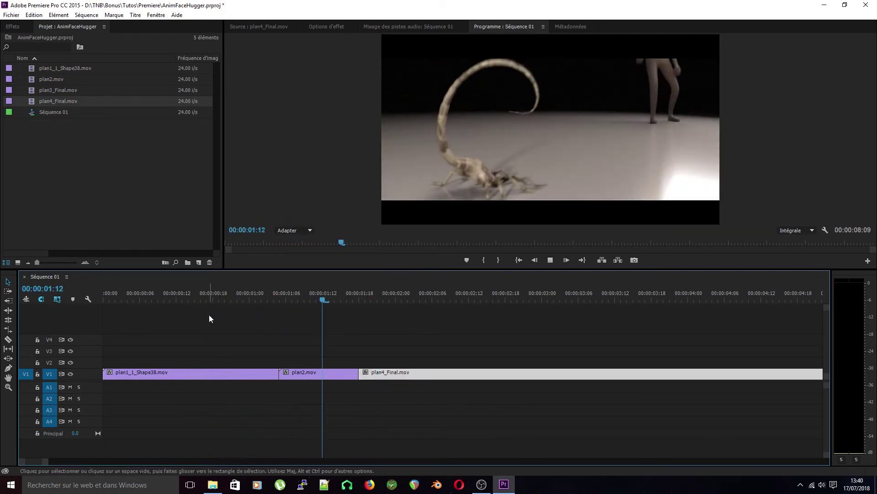
key("space")
left_click_drag(360, 300, 296, 314)
key("space")
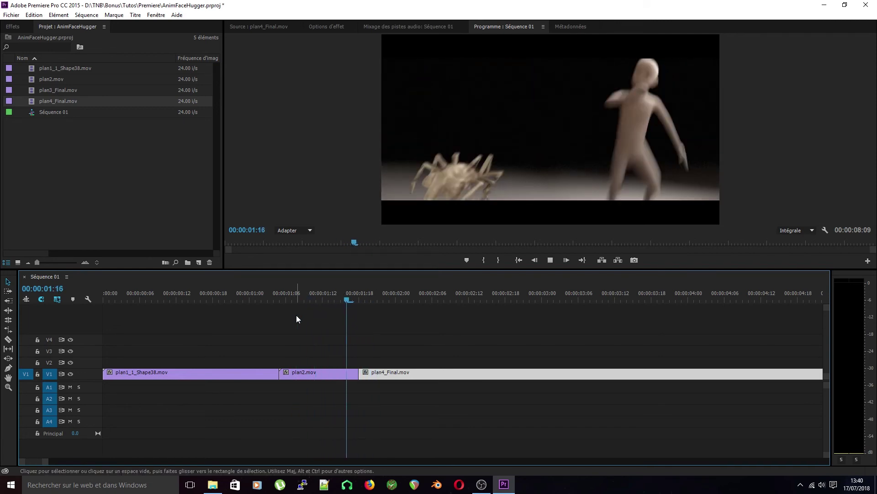
key("space")
- Move plan4_Final.mov to the right with its start extended to 00:00:02:02, and extend plan2.mov's end to 00:00:01:22
mouse_move(386, 376)
left_mouse_down()
mouse_move(496, 373)
mouse_move(401, 372)
left_mouse_up()
left_click_drag(429, 320, 468, 368)
left_click_drag(463, 300, 498, 319)
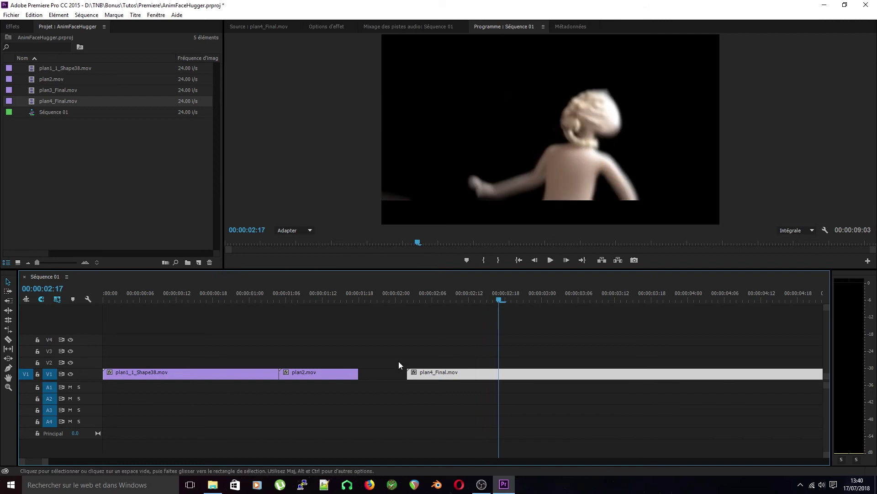
left_click_drag(360, 374, 399, 373)
- Retrim plan4_Final.mov's start, place the clip against plan2.mov's end at 00:00:01:22, and replay the transition
left_click_drag(389, 304, 378, 321)
mouse_move(409, 373)
left_mouse_down()
mouse_move(505, 373)
mouse_move(401, 367)
left_mouse_up()
left_click_drag(379, 301, 309, 321)
key("space")
left_click_drag(484, 300, 240, 318)
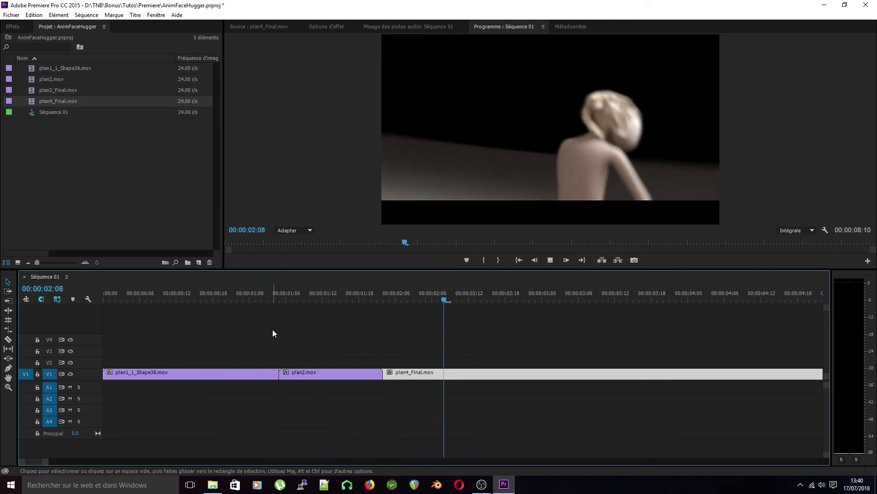
key("space")
- Play the whole sequence from the beginning, including in a full-screen preview, to review the edit
left_click_drag(48, 462, 122, 467)
key("Home")
key("space")
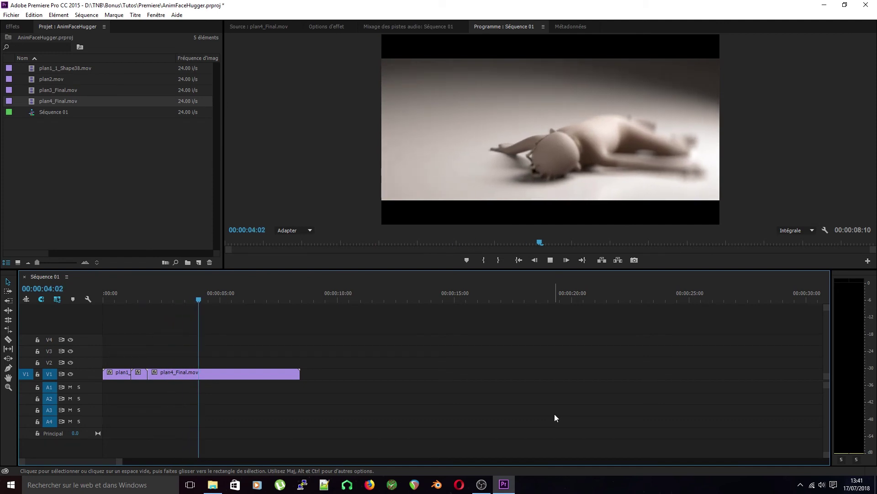
left_click(325, 222)
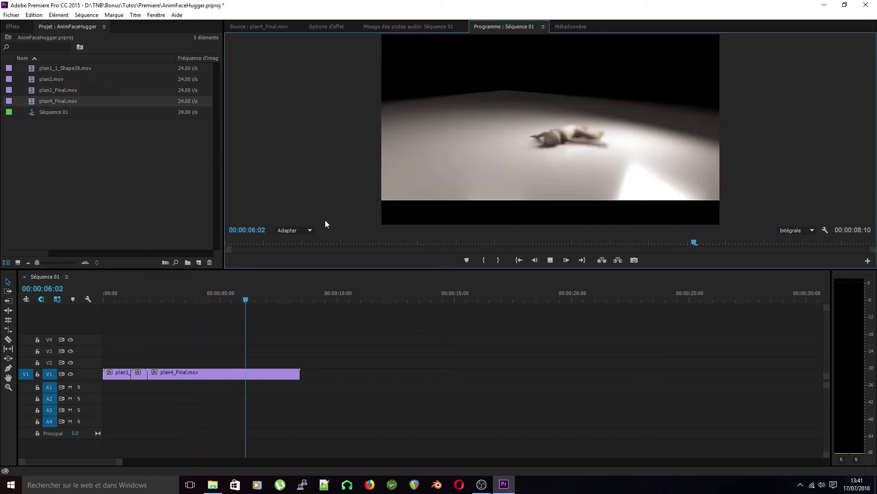
key("ctrl+grave")
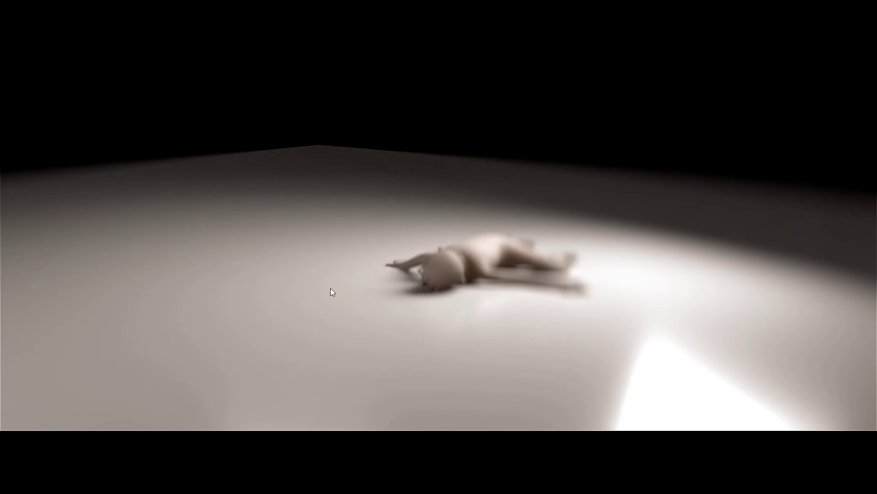
key("Escape")
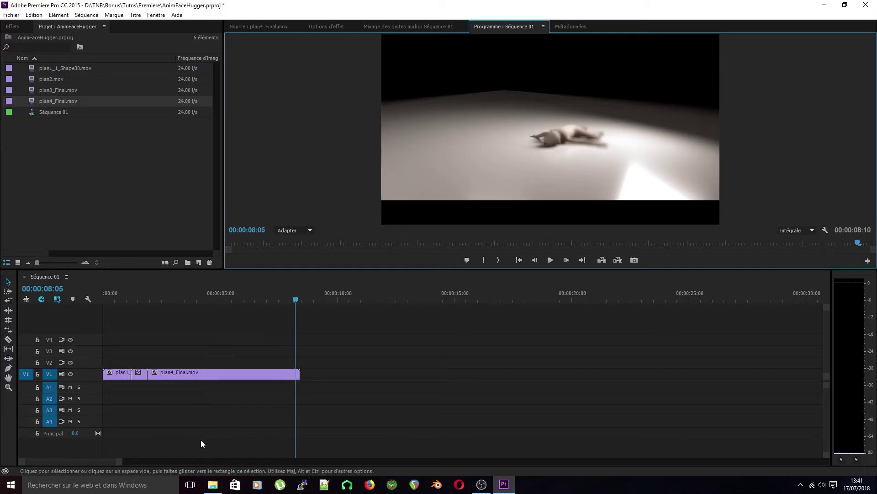
left_click_drag(118, 462, 177, 462)
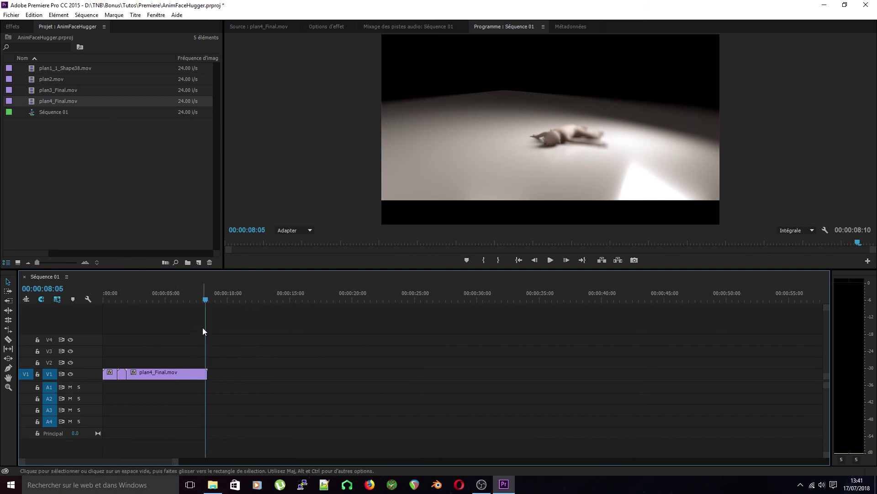
left_click_drag(209, 299, 104, 347)
key("space")
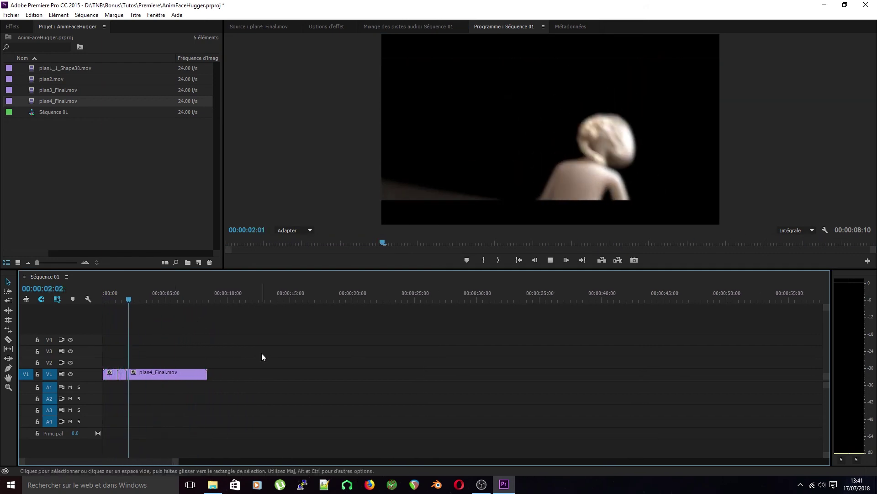
key("space")
- Examine the sequence frame by frame around the cut between plan2.mov and plan4_Final.mov
left_click_drag(155, 296, 97, 303)
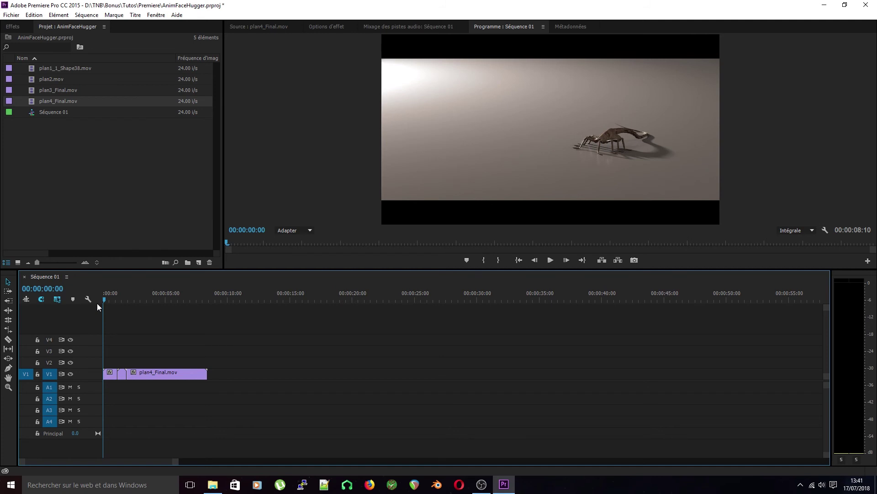
left_click(108, 300)
left_click_drag(108, 300, 142, 300)
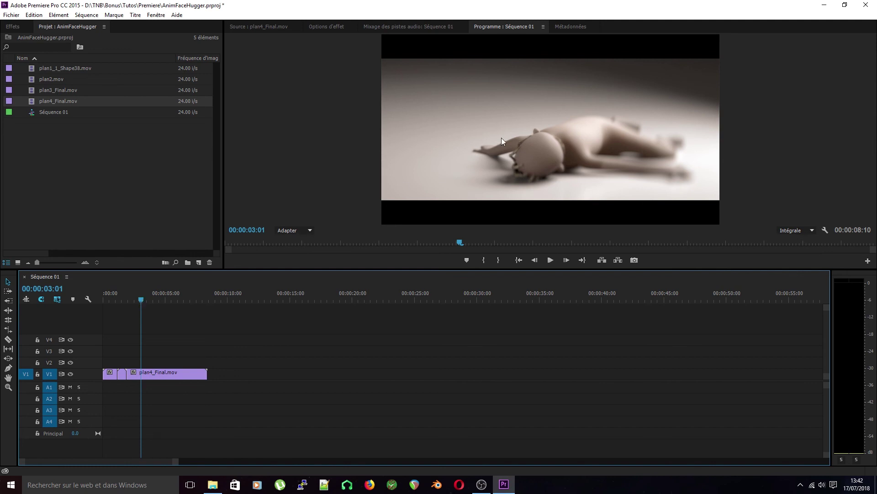
left_click_drag(139, 301, 126, 301)
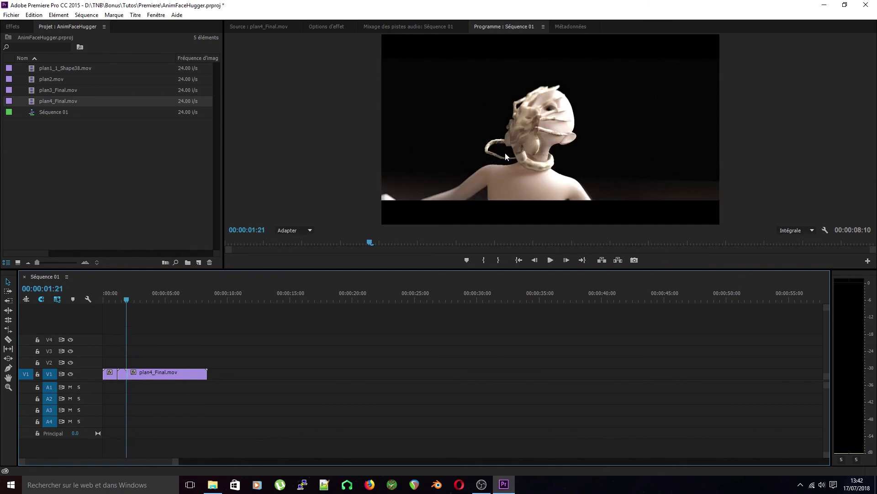
key("Left")
key("Left")
key("Left")
key("Left")
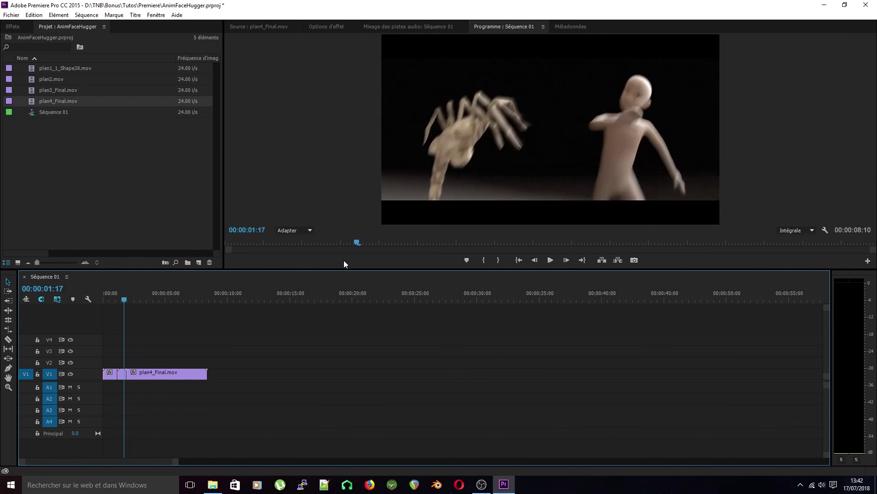
key("Right")
key("Right")
key("Right")
key("Right")
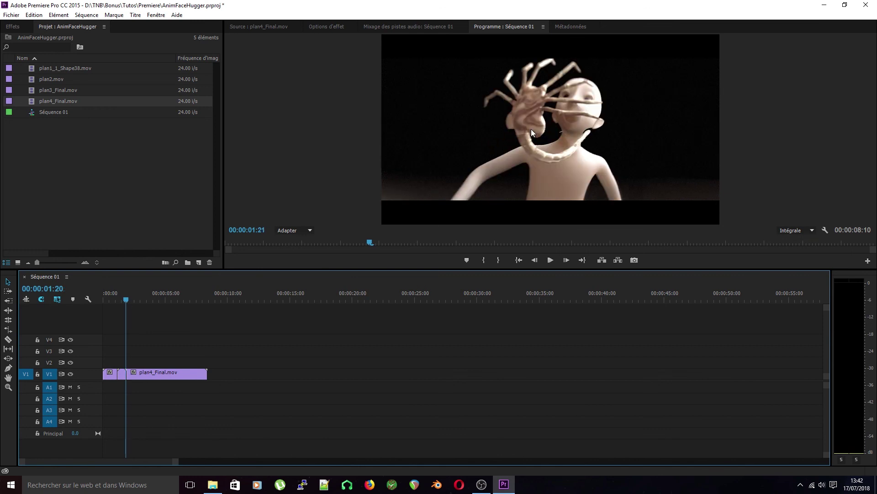
key("Left")
key("Left")
key("Right")
key("Right")
key("Left")
key("Left")
key("Left")
key("Left")
key("Right")
key("Right")
key("Right")
key("Right")
key("Left")
key("Left")
key("Right")
key("Right")
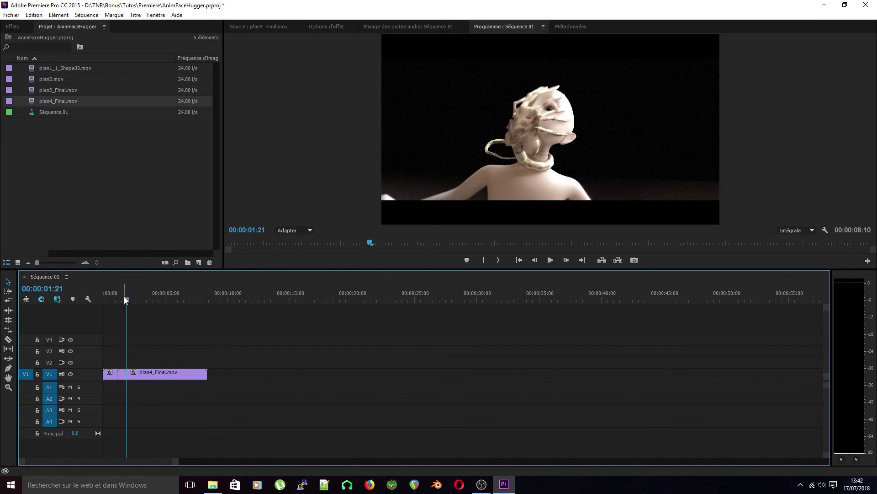
- Return the playhead to the start of the sequence and save the project
left_click_drag(125, 299, 87, 299)
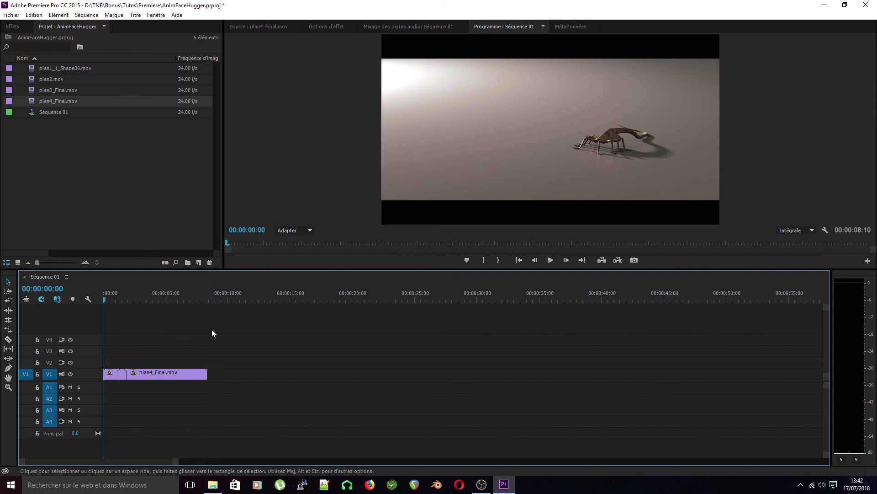
key("ctrl+s")
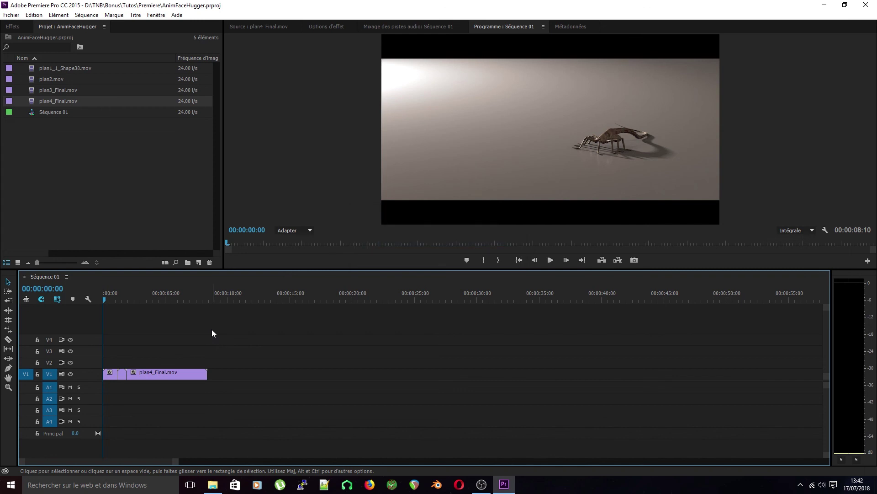